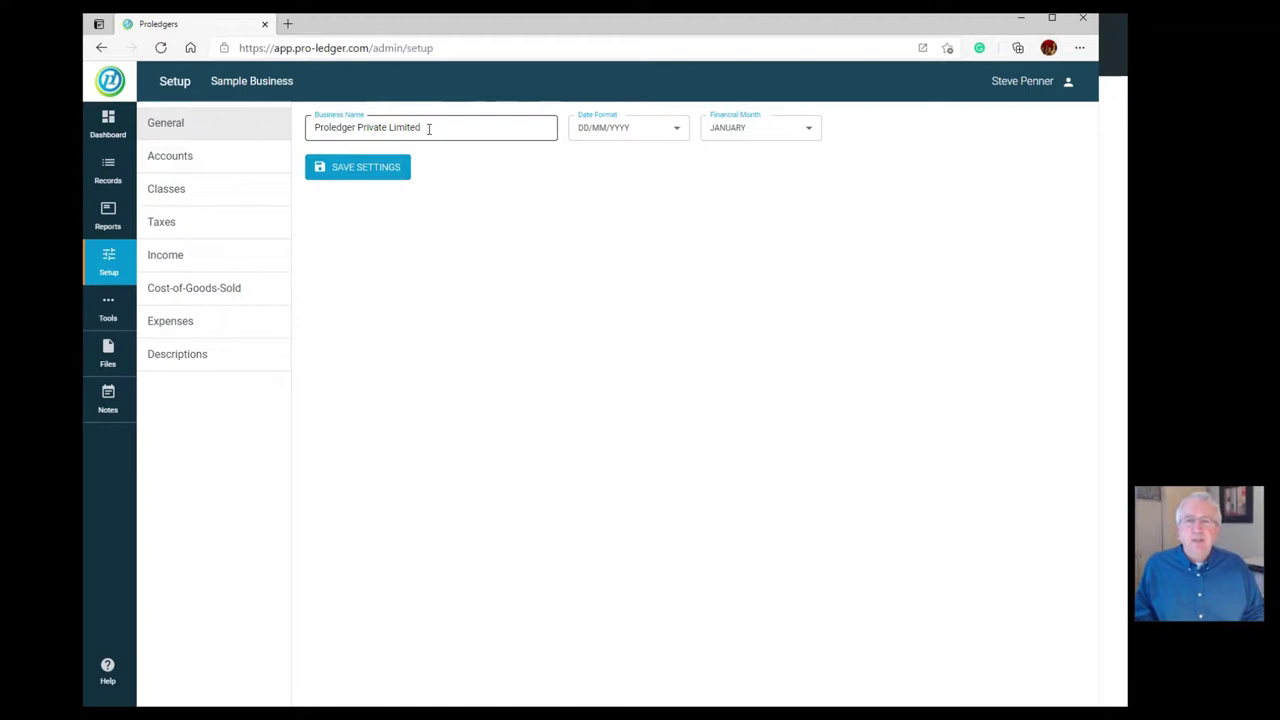
# Step: Rename the business to 'ABC Company Ltd.'
pyautogui.moveTo(428, 129); pyautogui.dragTo(257, 134)
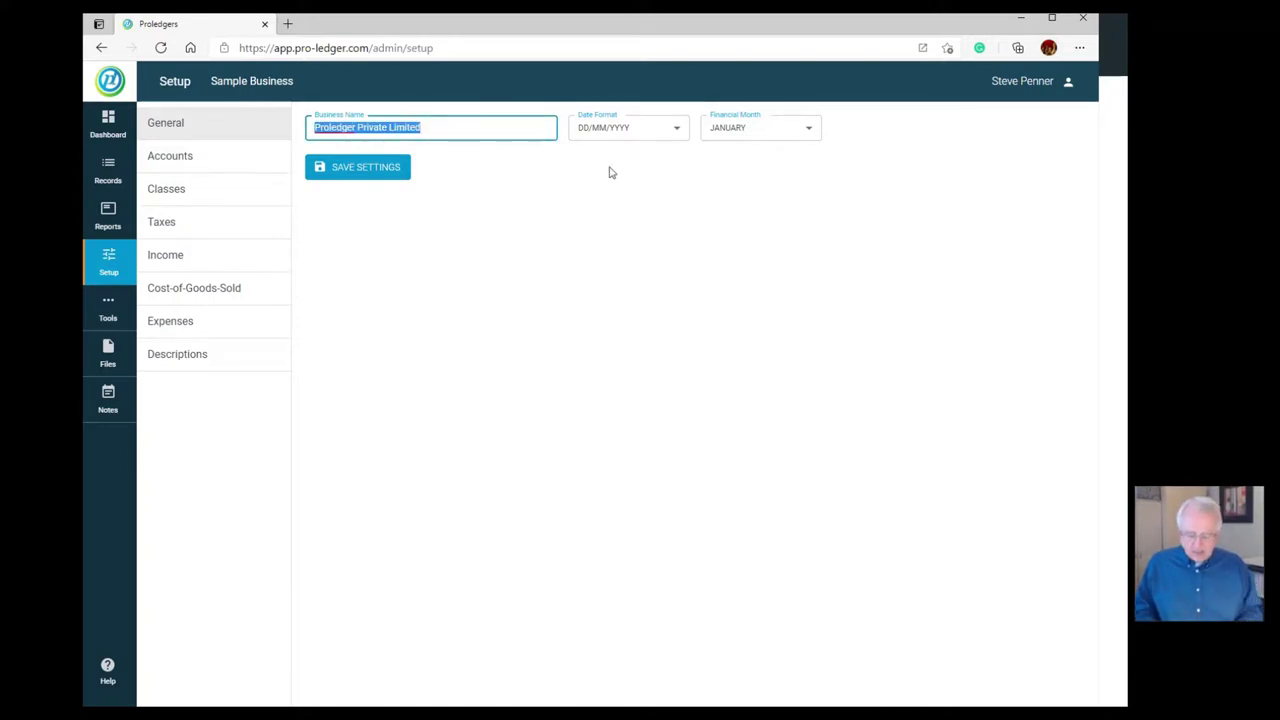
pyautogui.write('ABC com')
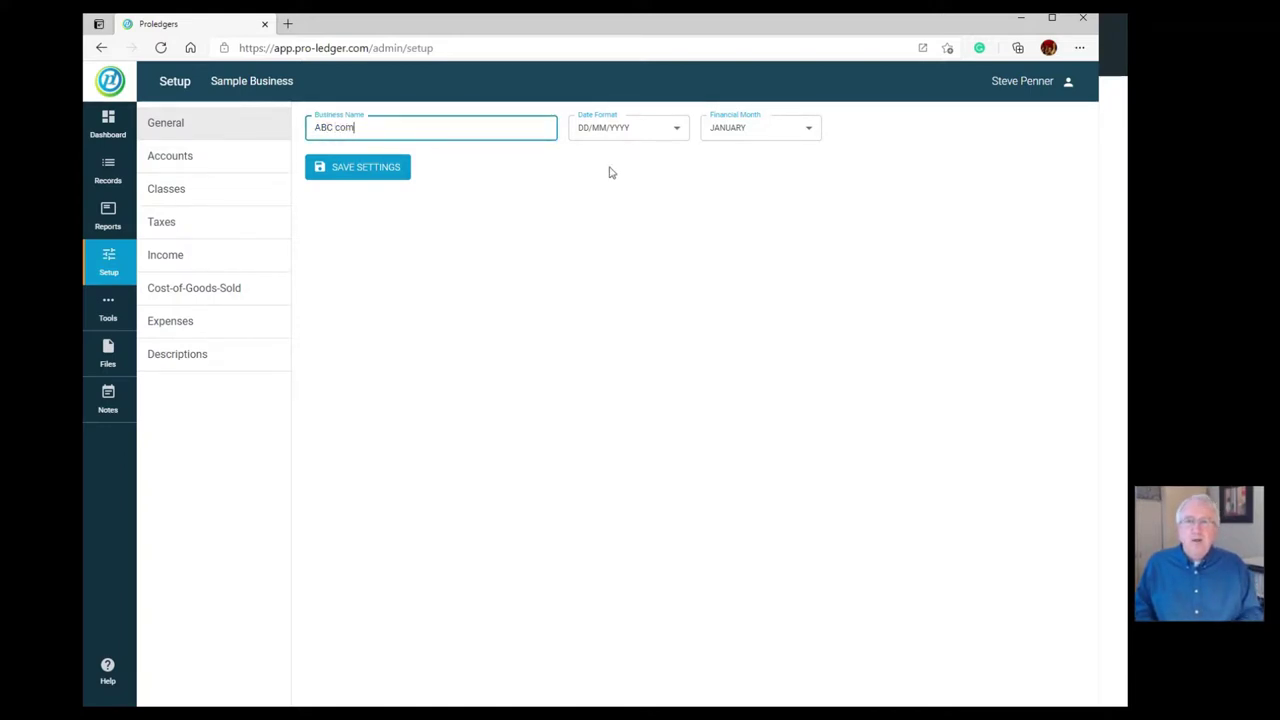
pyautogui.write('pany')
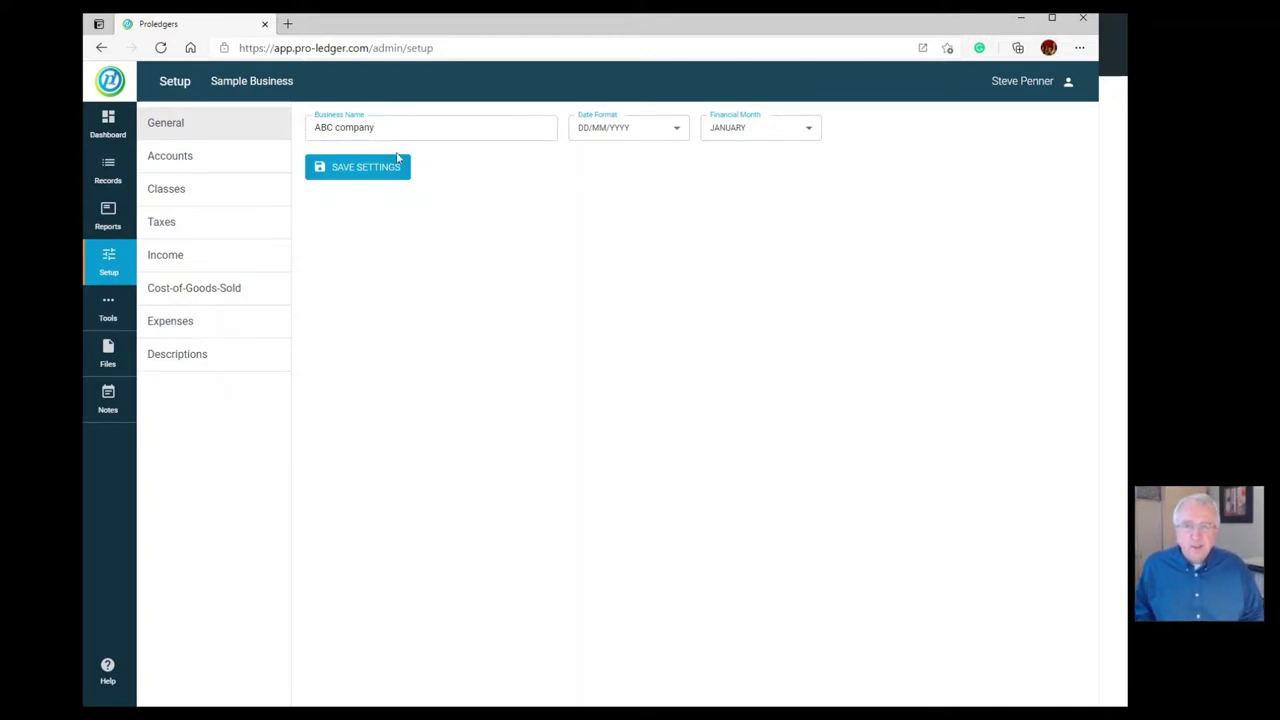
pyautogui.write(' Ltd.')
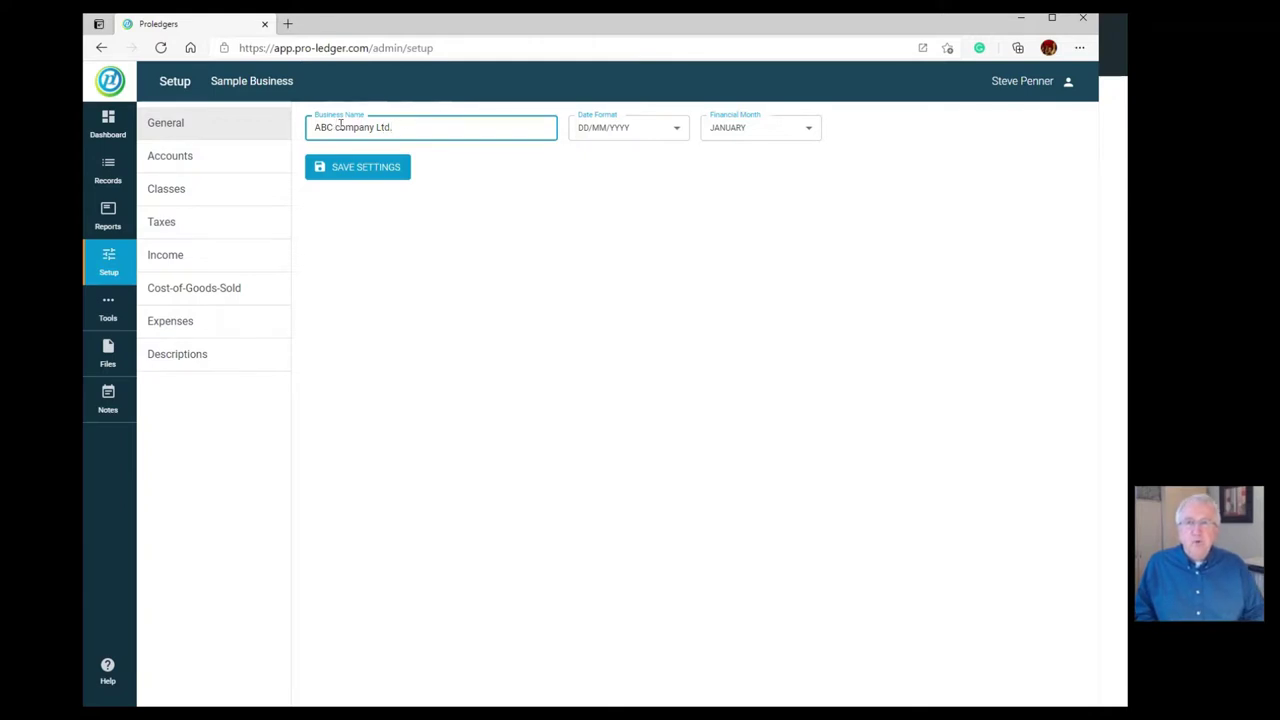
pyautogui.hotkey('ctrl', 'shift', 'Left')
pyautogui.hotkey('ctrl', 'shift', 'Left')
pyautogui.write('Company Ltd.')
pyautogui.click(586, 186)
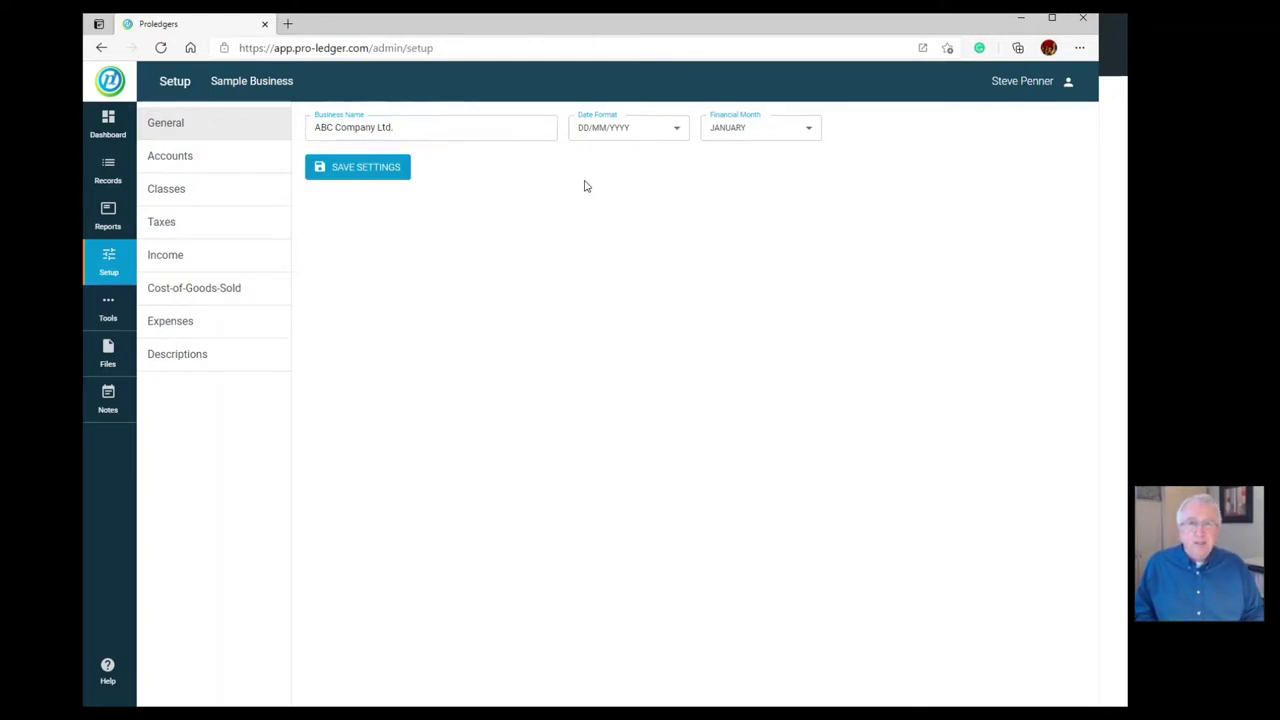
# Step: Set the date format to MM/dd/yyyy and the financial month to March, then save
pyautogui.click(641, 139)
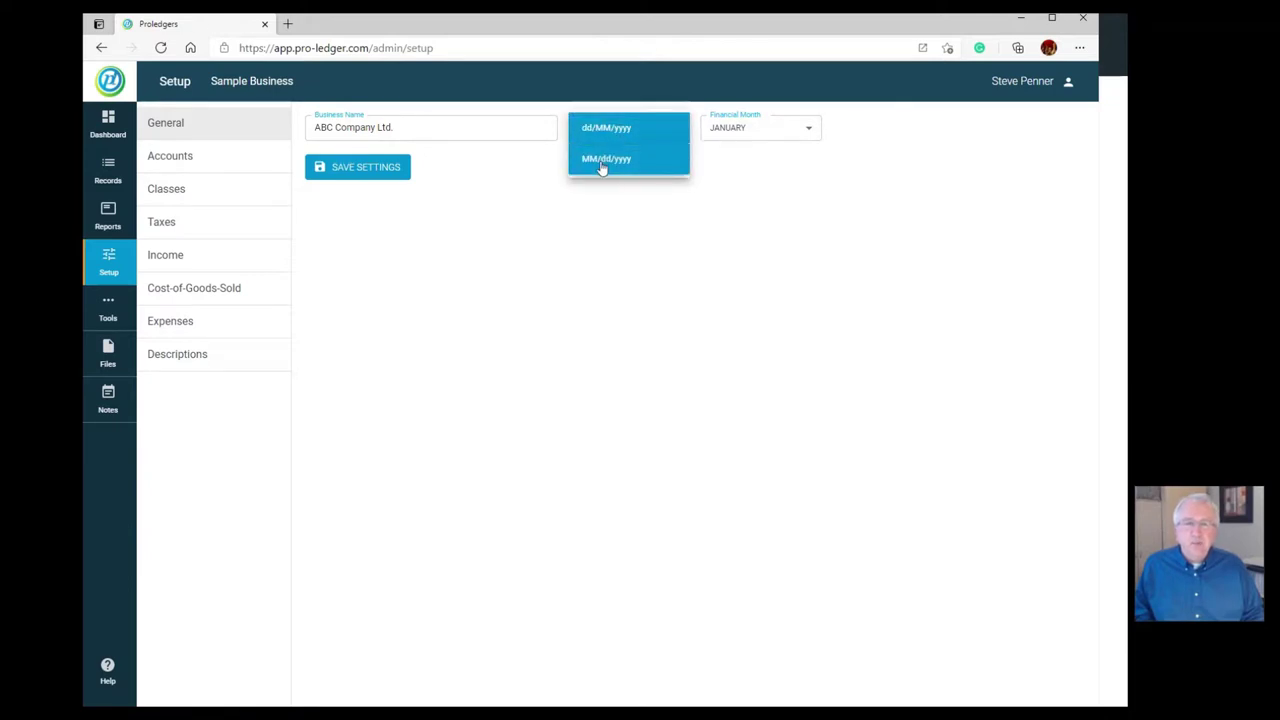
pyautogui.click(604, 162)
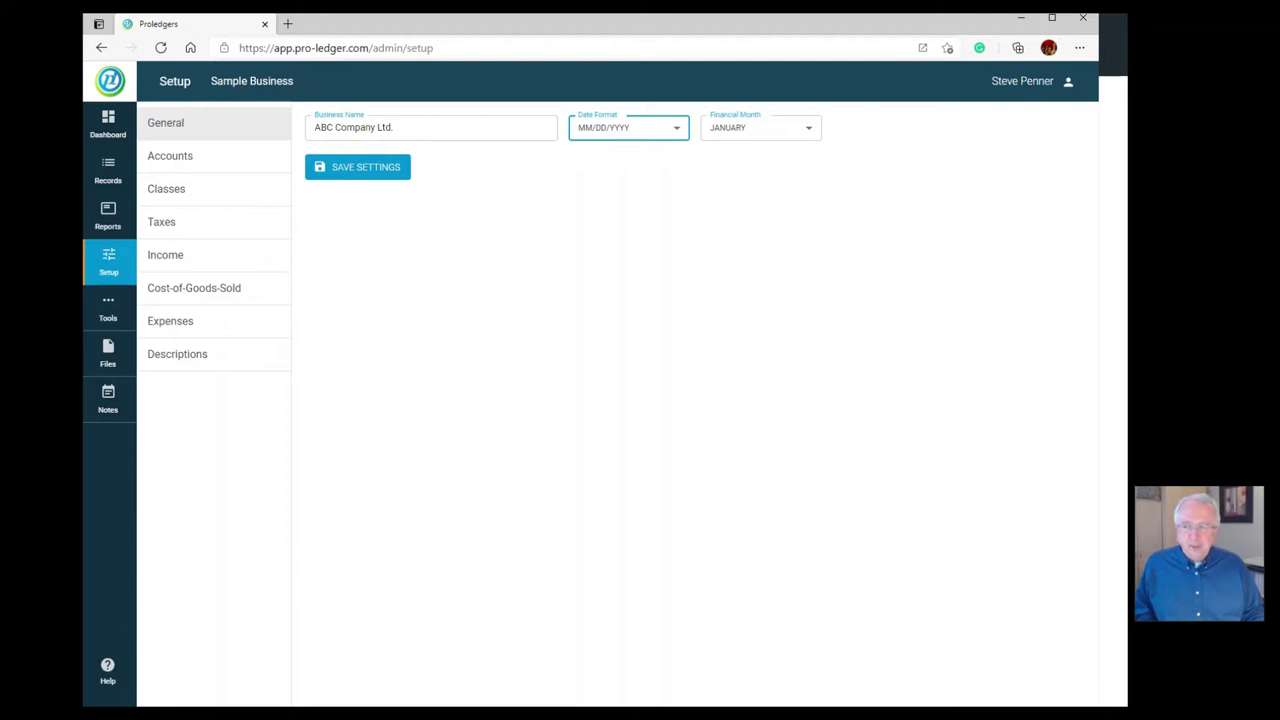
pyautogui.click(812, 131)
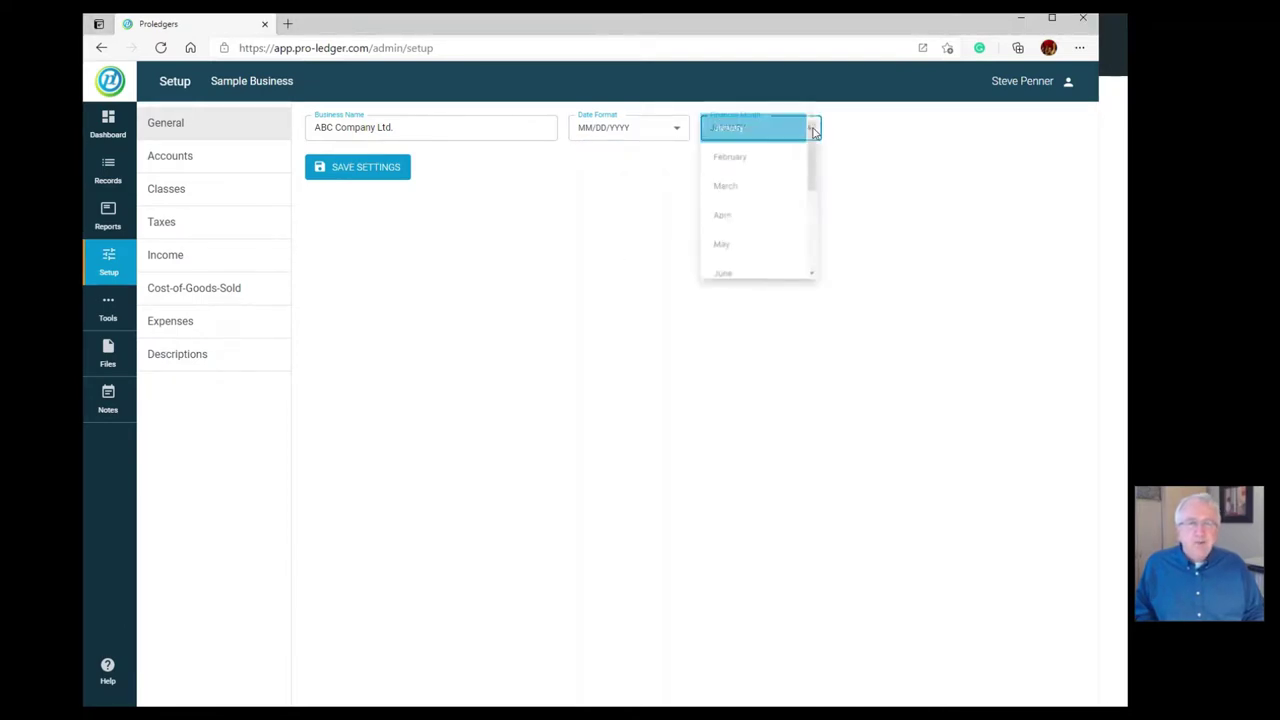
pyautogui.click(757, 191)
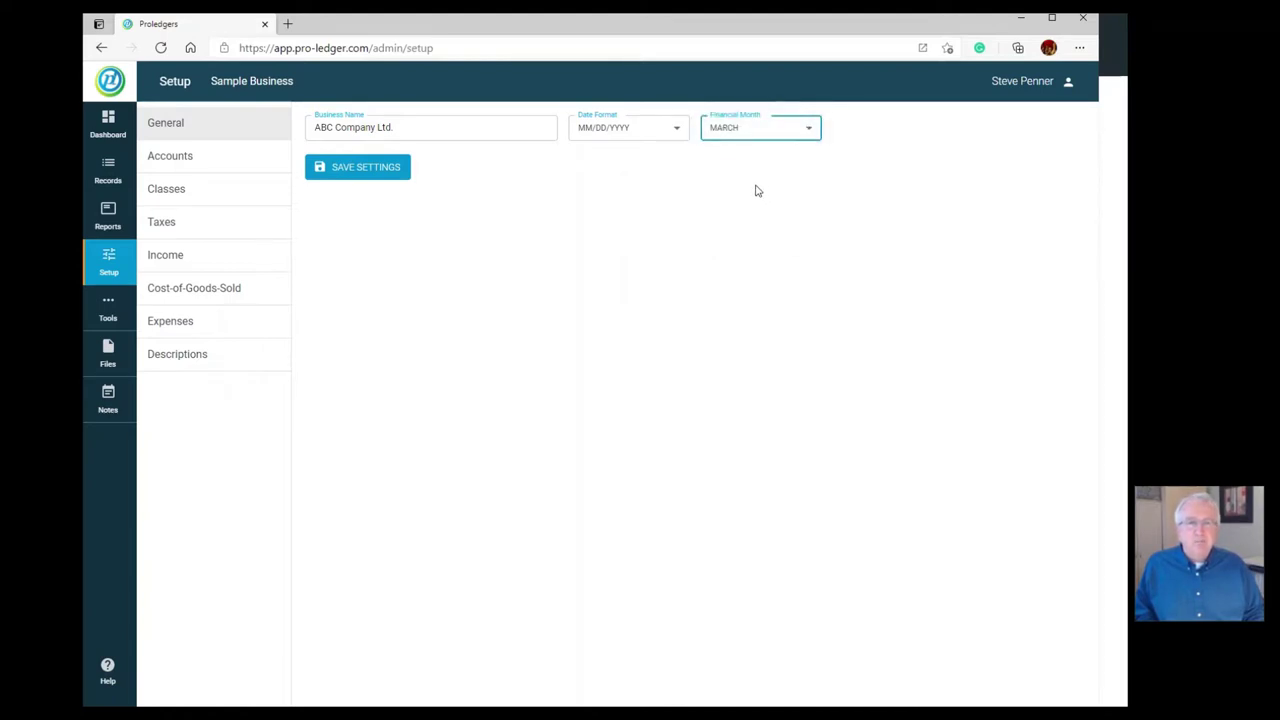
pyautogui.click(350, 175)
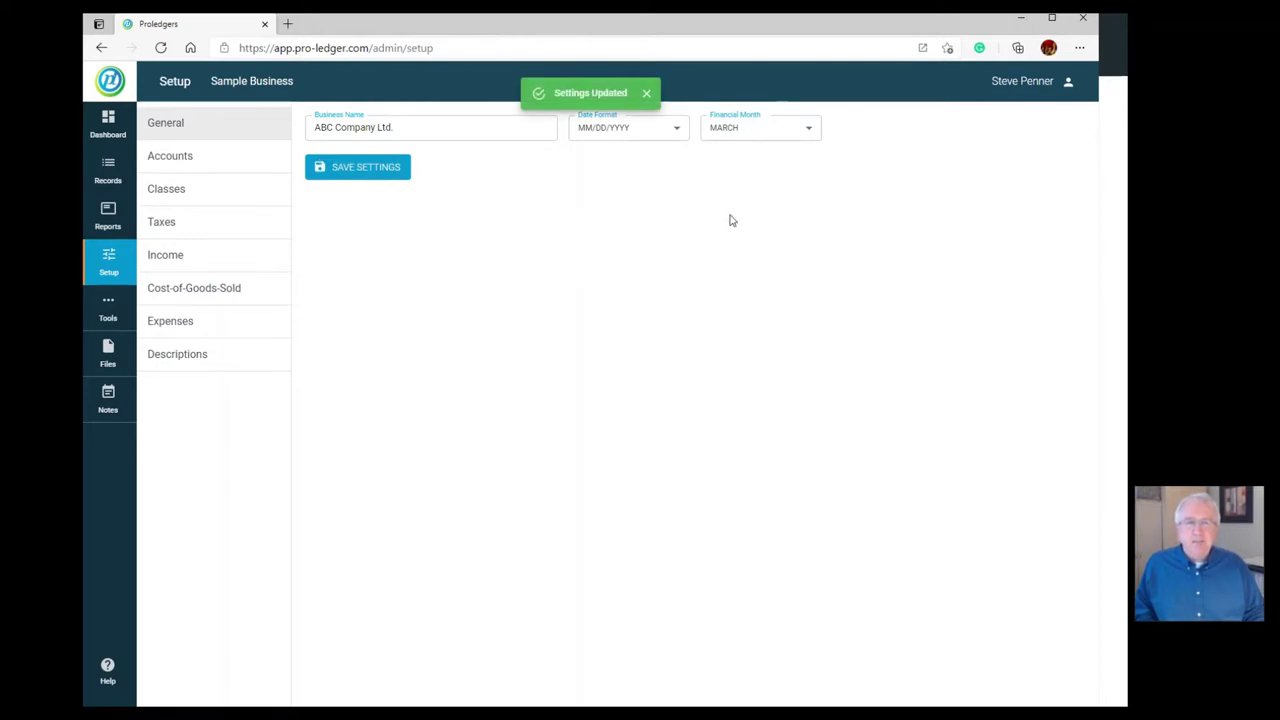
# Step: Review the dashboard, then set the financial month back to January and save the settings
pyautogui.click(108, 128)
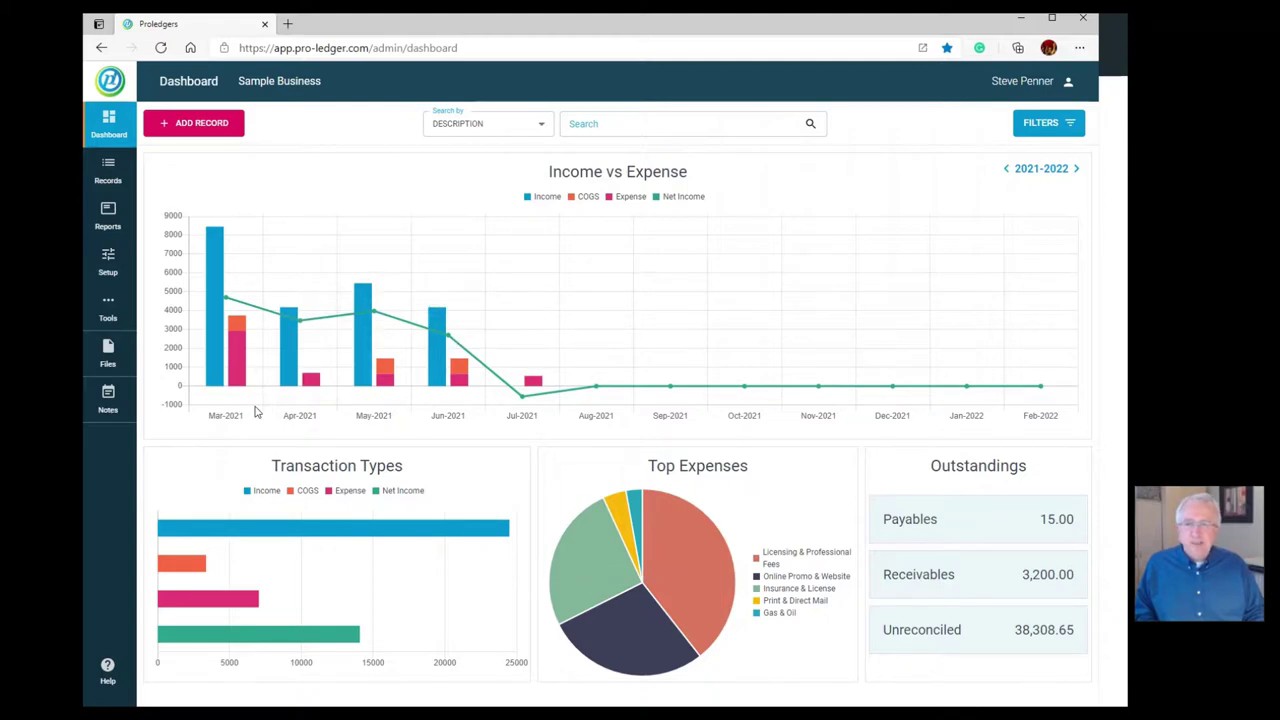
pyautogui.click(108, 262)
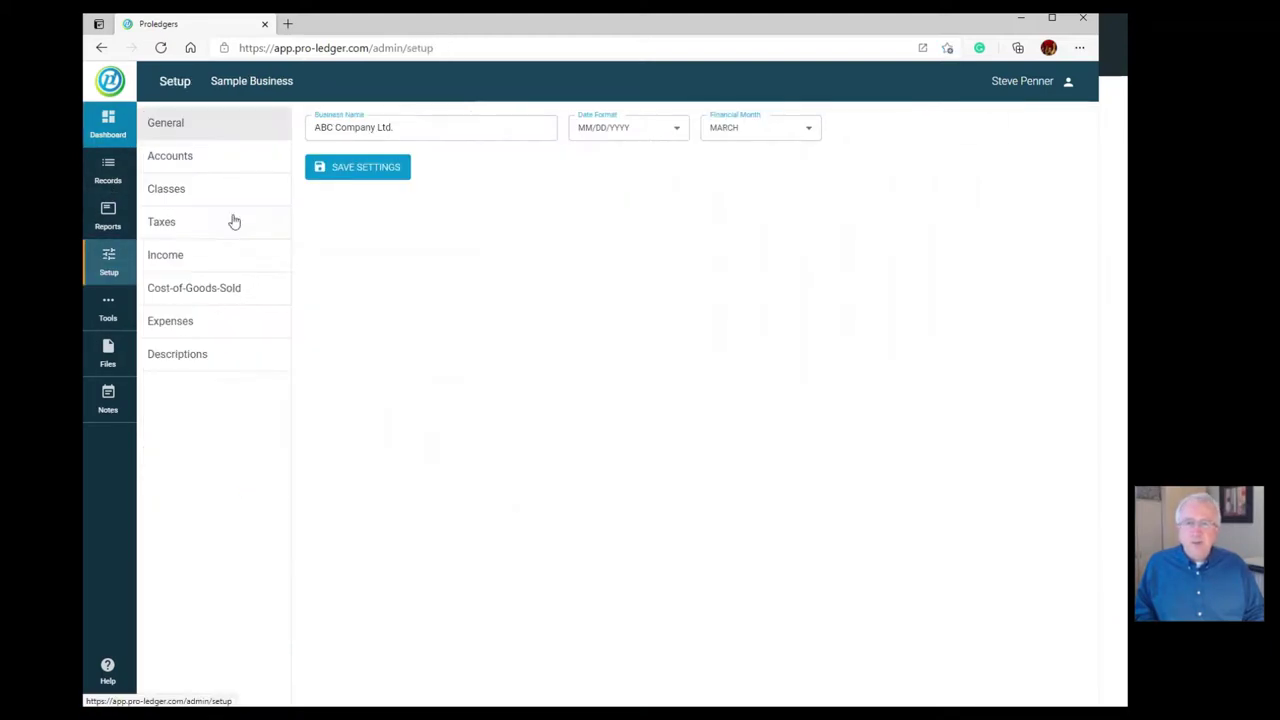
pyautogui.click(745, 128)
pyautogui.click(757, 92)
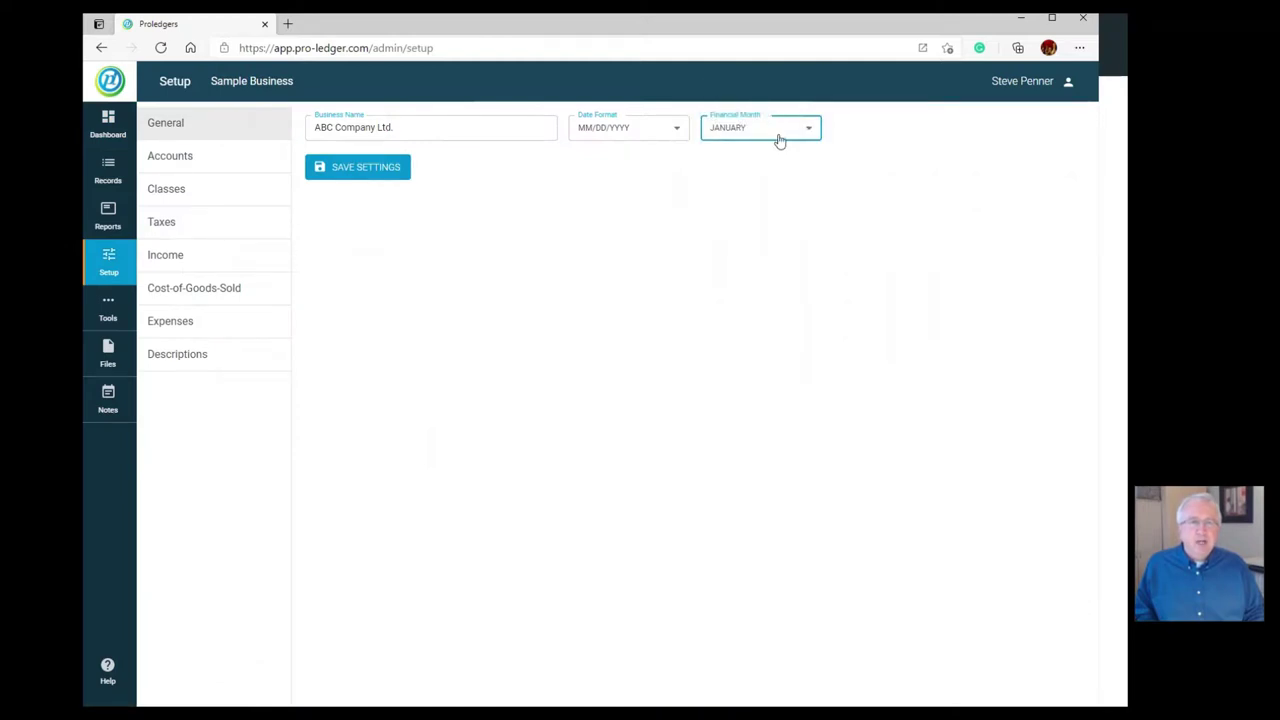
pyautogui.click(403, 176)
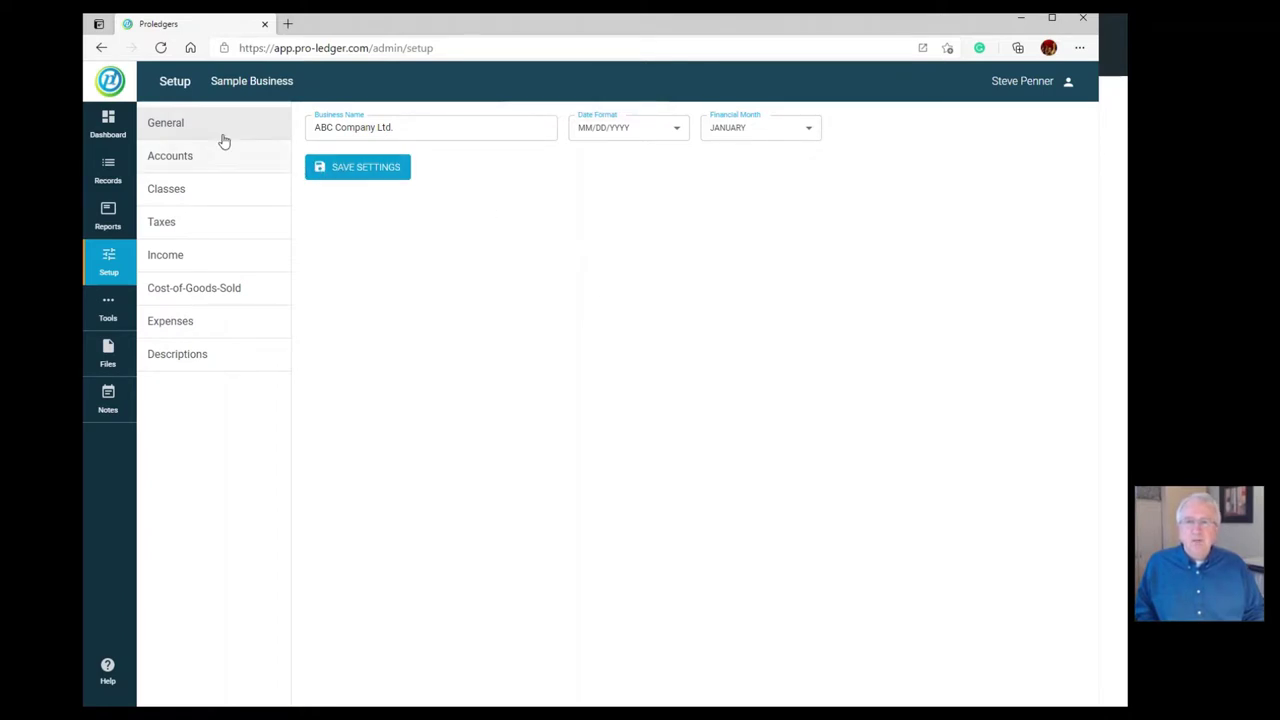
# Step: Inspect the Payable and Receivable accounts and close both without changes
pyautogui.click(192, 160)
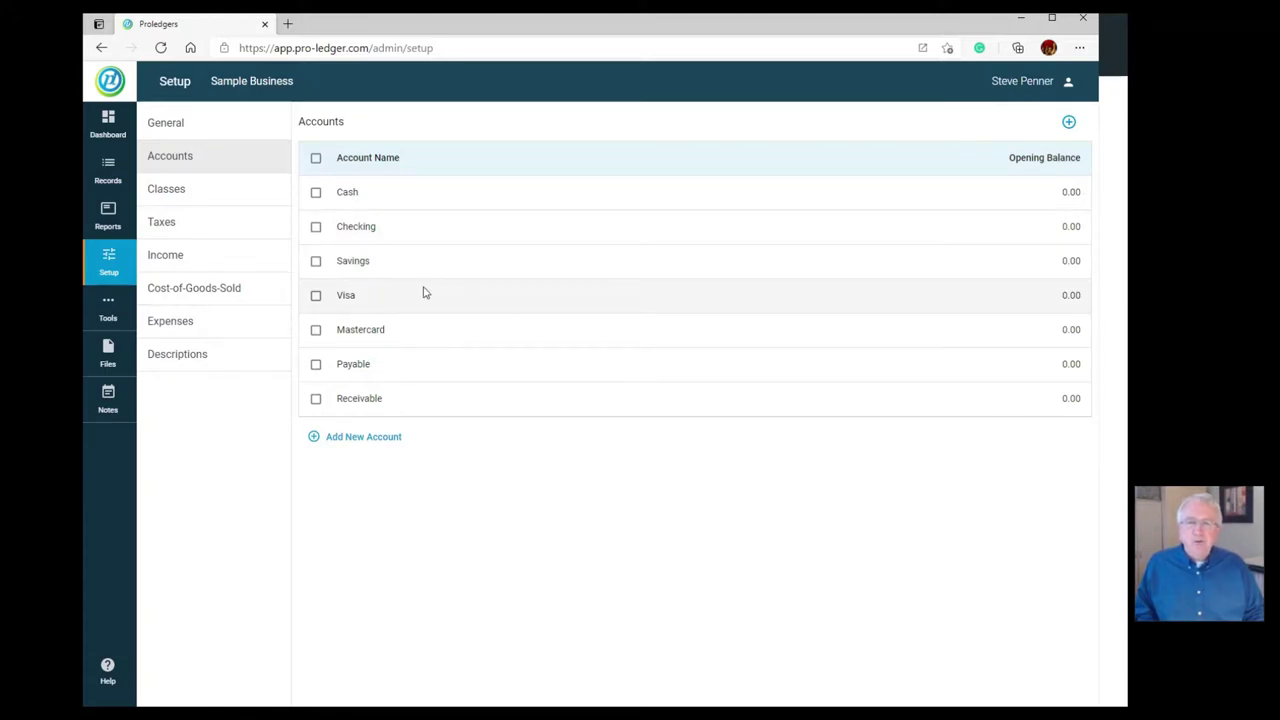
pyautogui.click(411, 368)
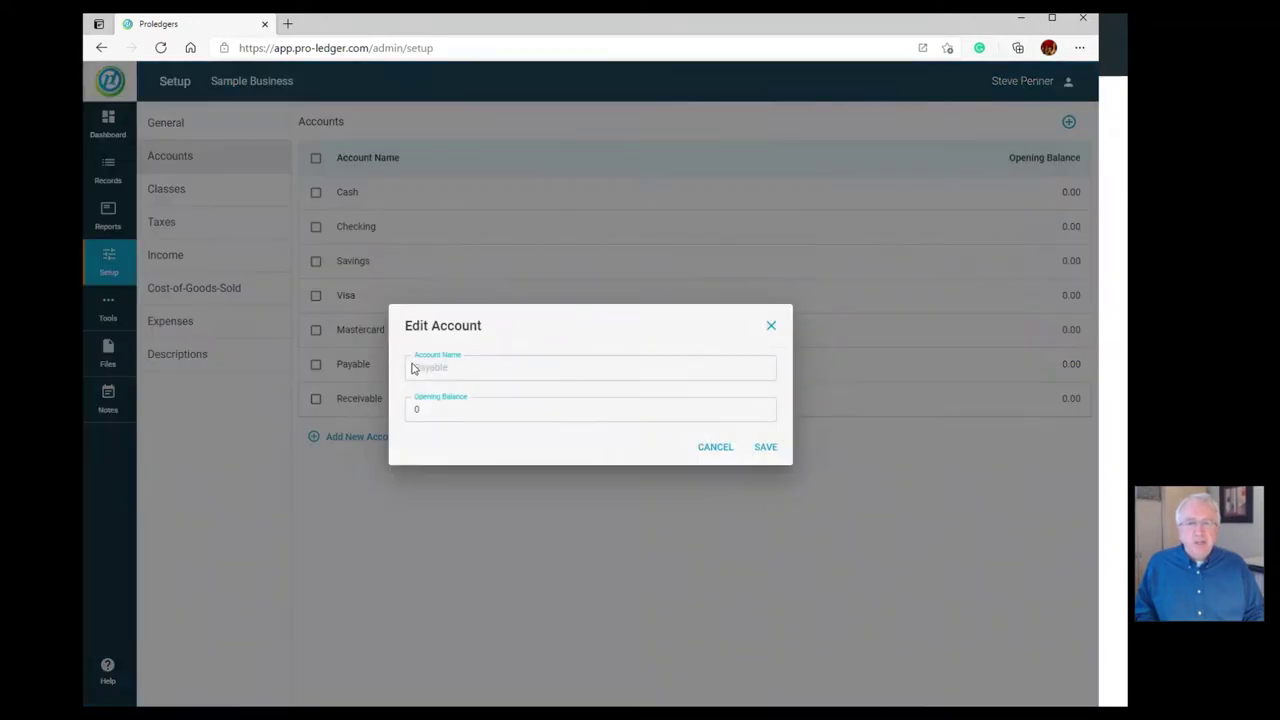
pyautogui.click(421, 410)
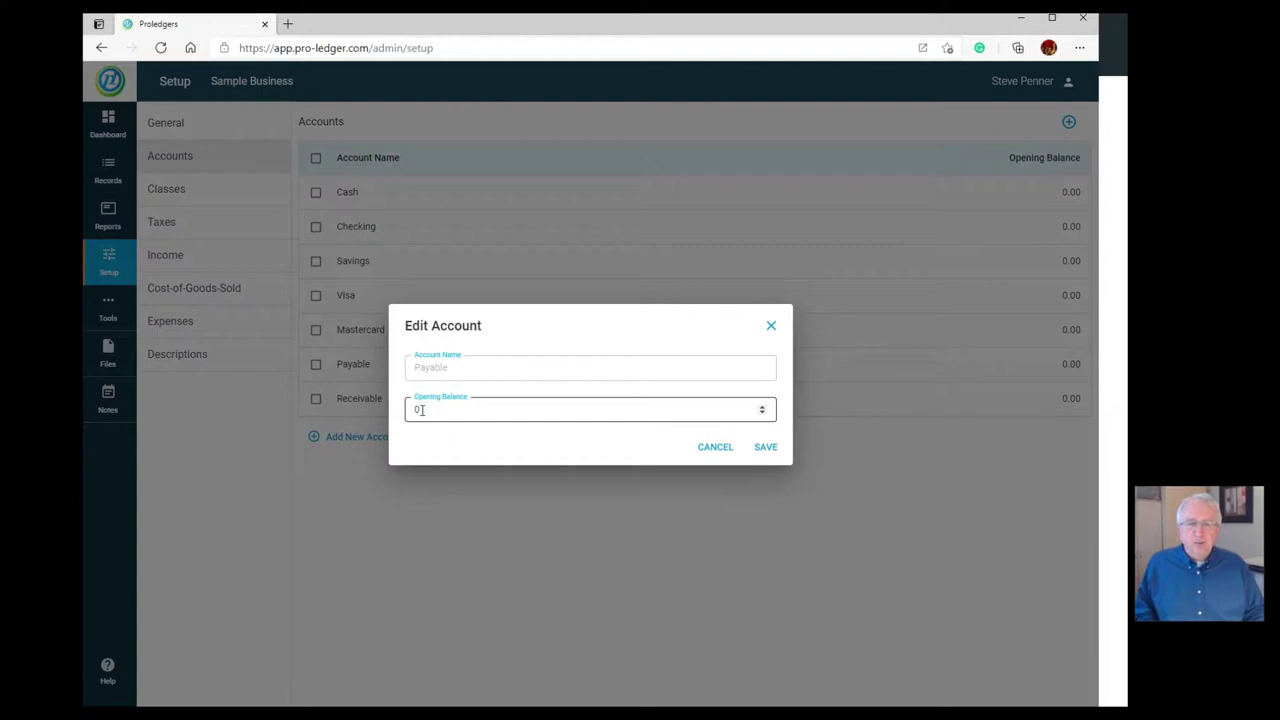
pyautogui.doubleClick(421, 410)
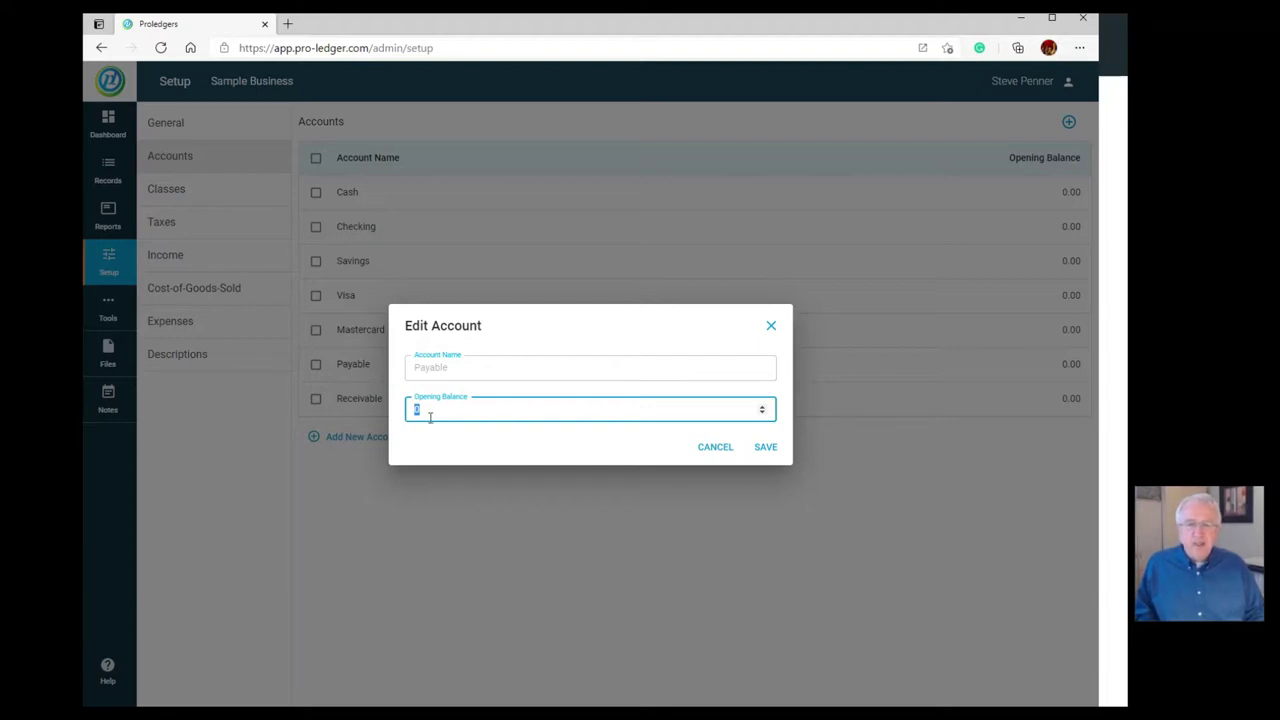
pyautogui.click(700, 449)
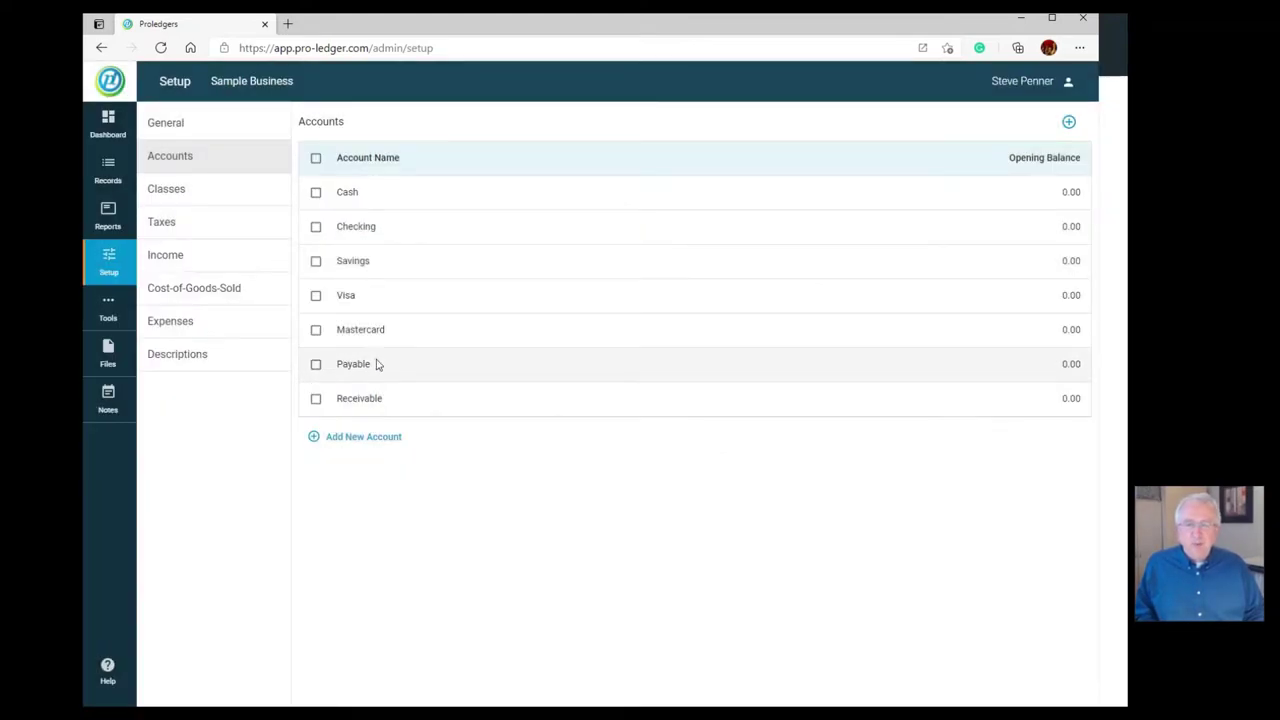
pyautogui.click(372, 398)
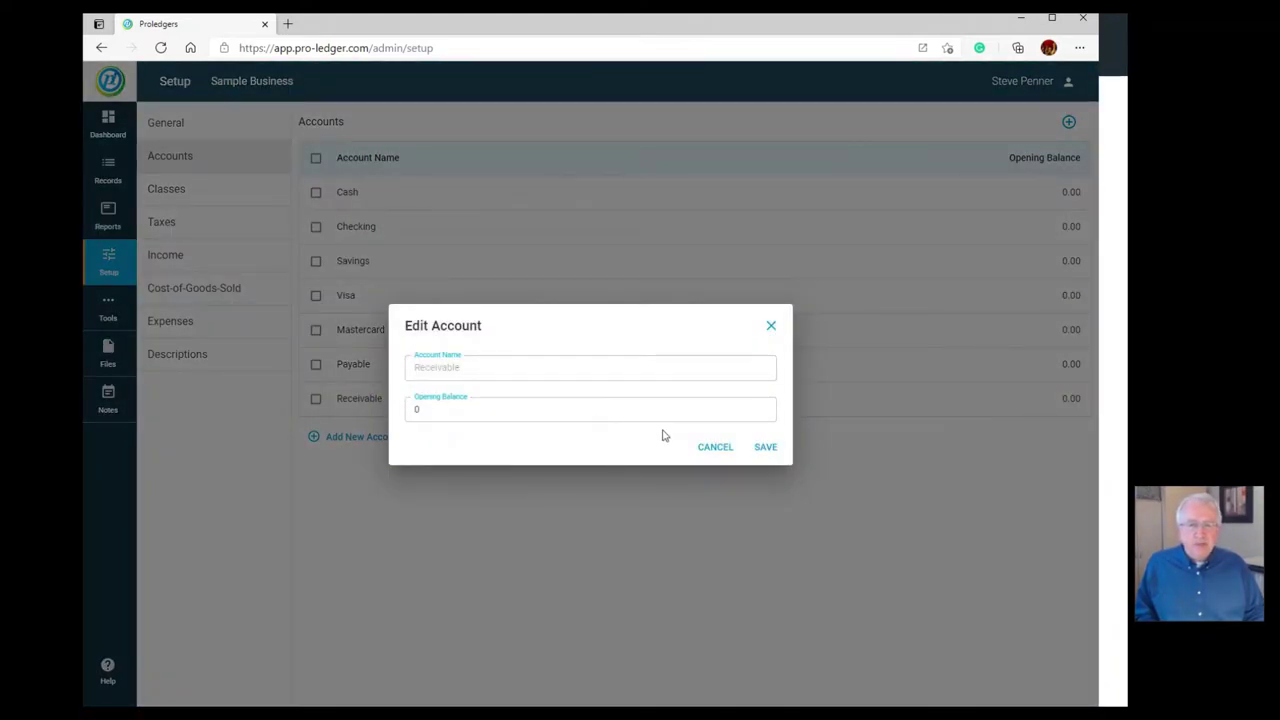
pyautogui.click(715, 449)
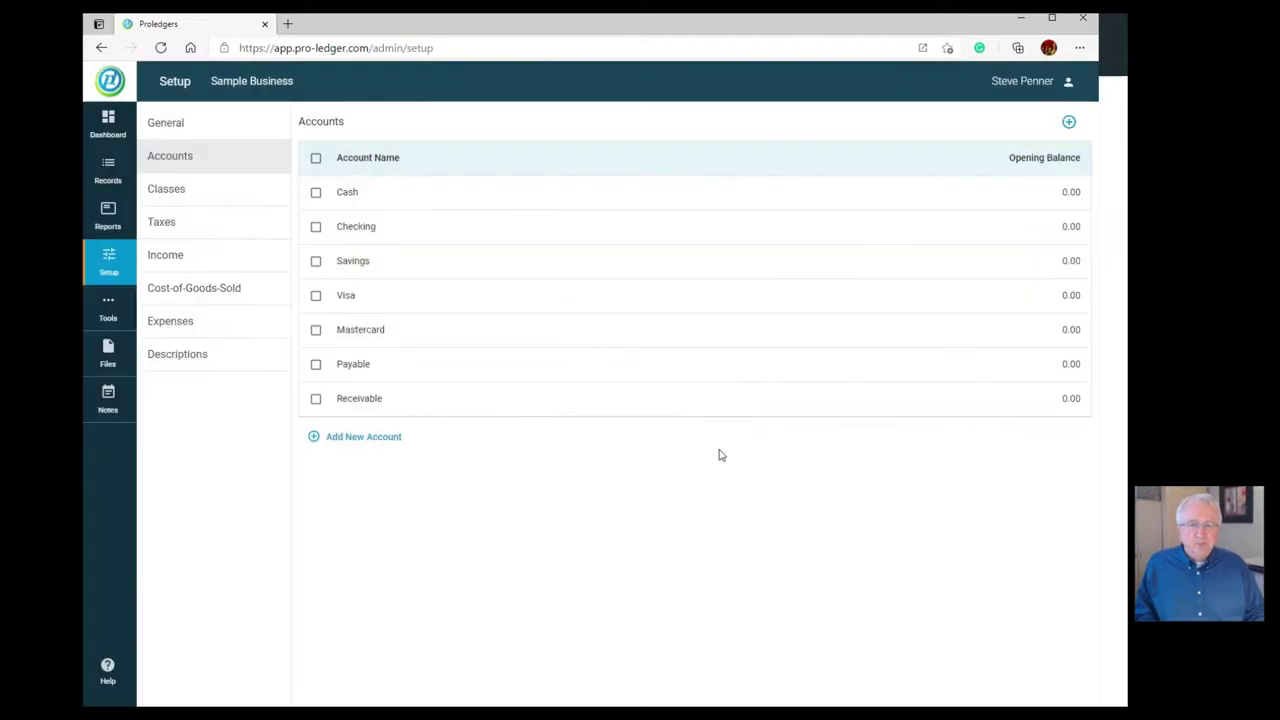
# Step: Rename the Checking account to 'Chequing' and save it with opening balance 0
pyautogui.click(439, 228)
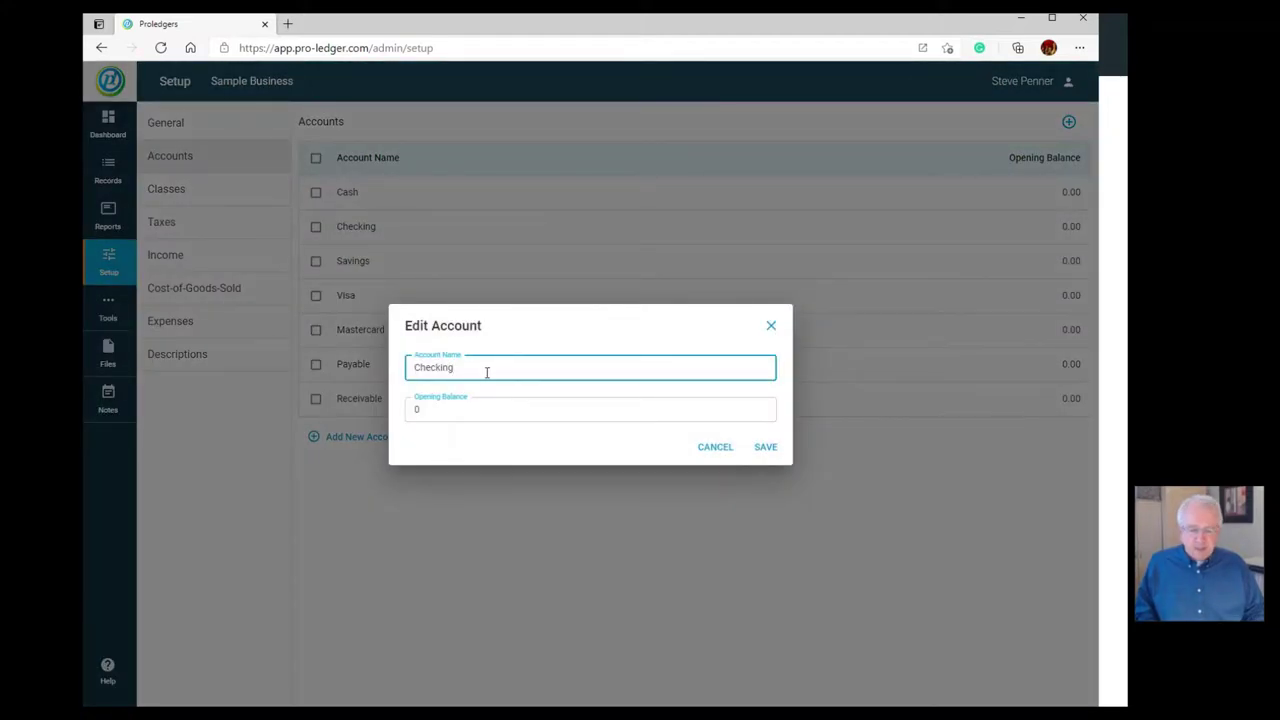
pyautogui.press('BackSpace')
pyautogui.press('BackSpace')
pyautogui.press('BackSpace')
pyautogui.write('que')
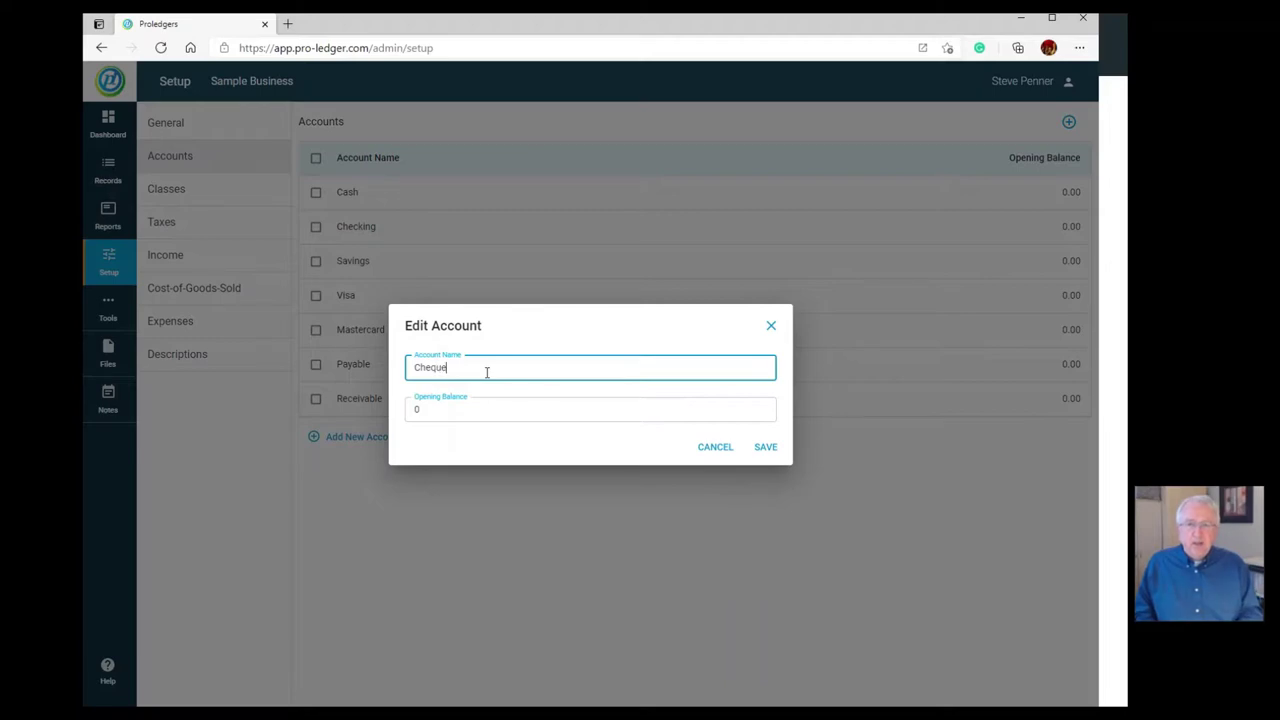
pyautogui.press('BackSpace')
pyautogui.write('ing')
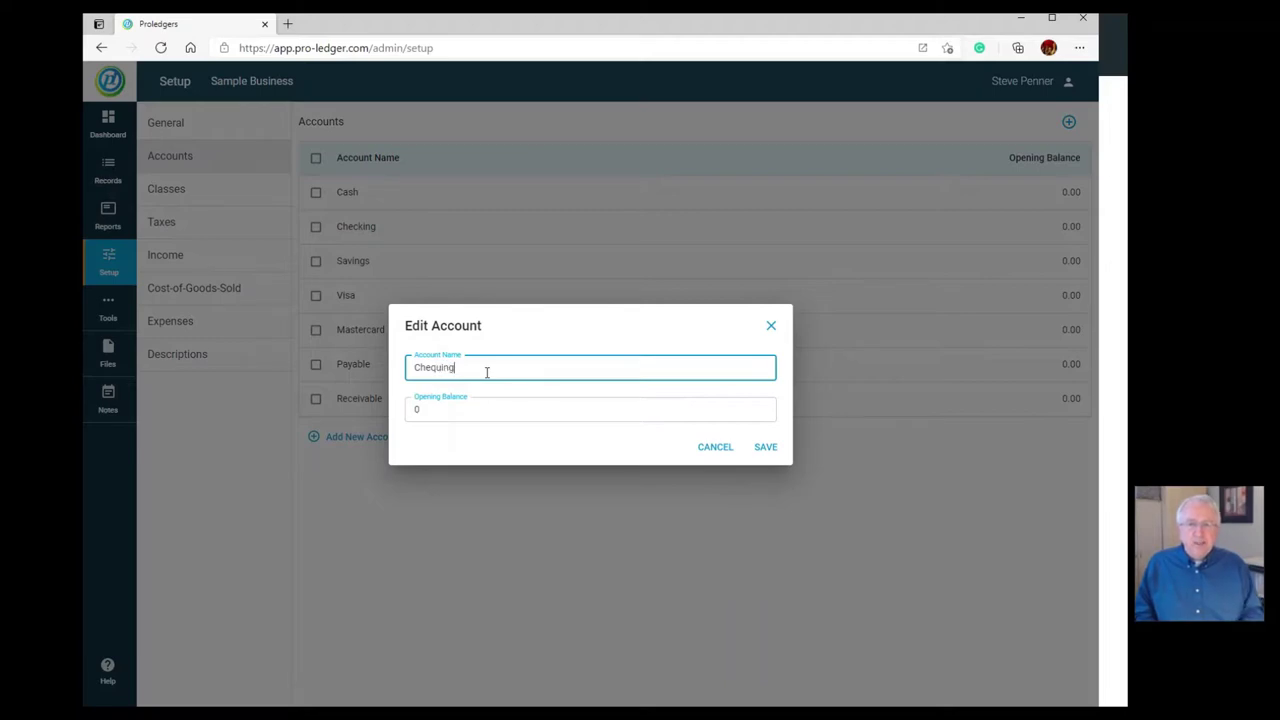
pyautogui.click(436, 410)
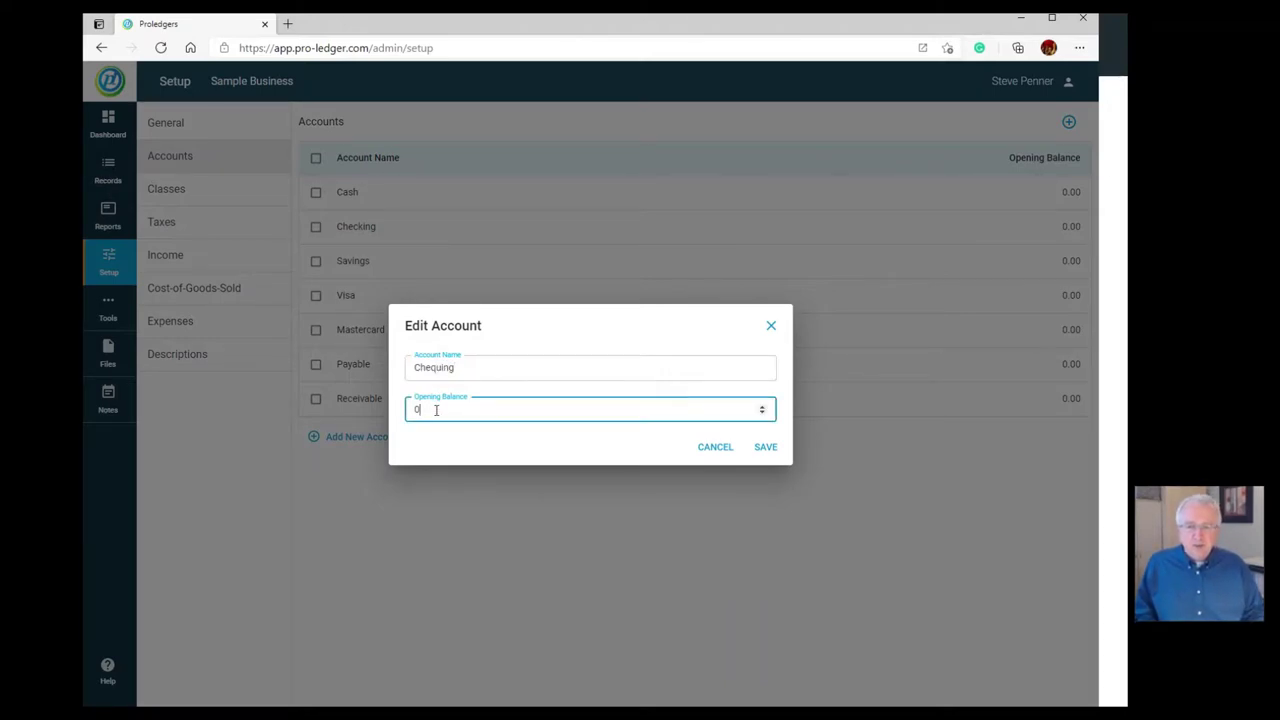
pyautogui.click(764, 449)
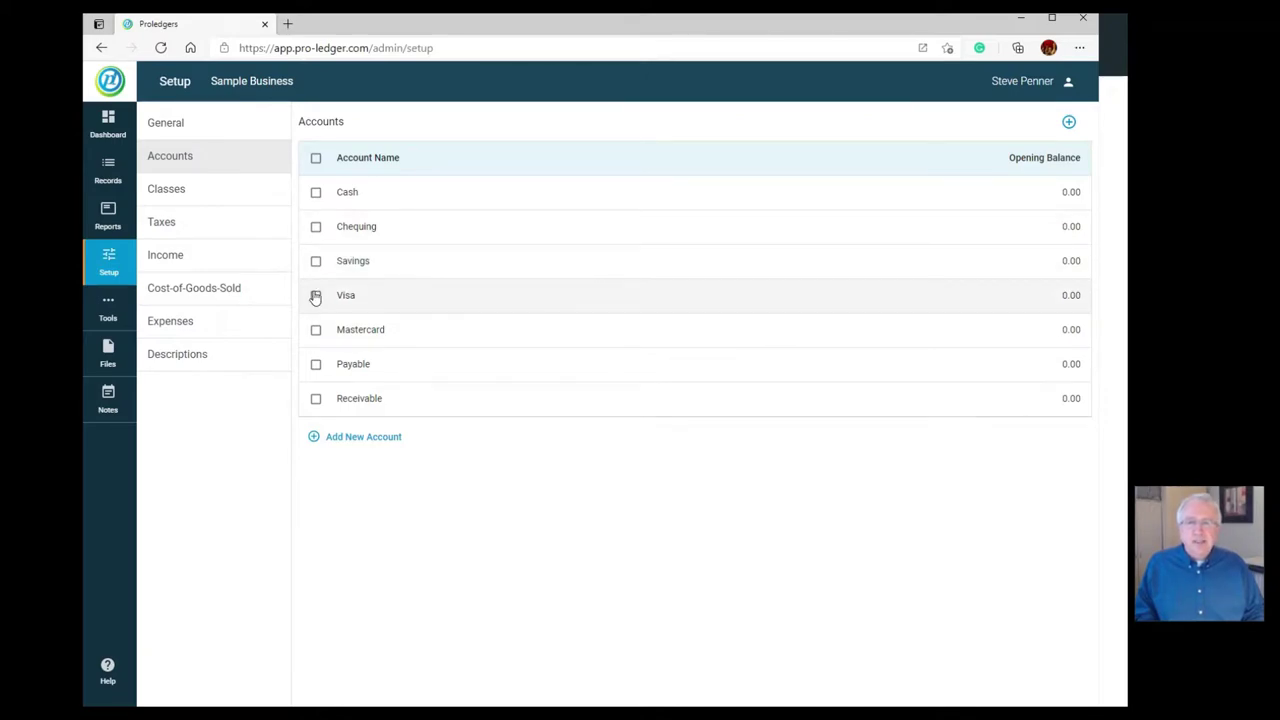
# Step: Start deleting the Mastercard account, then back out and deselect it
pyautogui.click(316, 330)
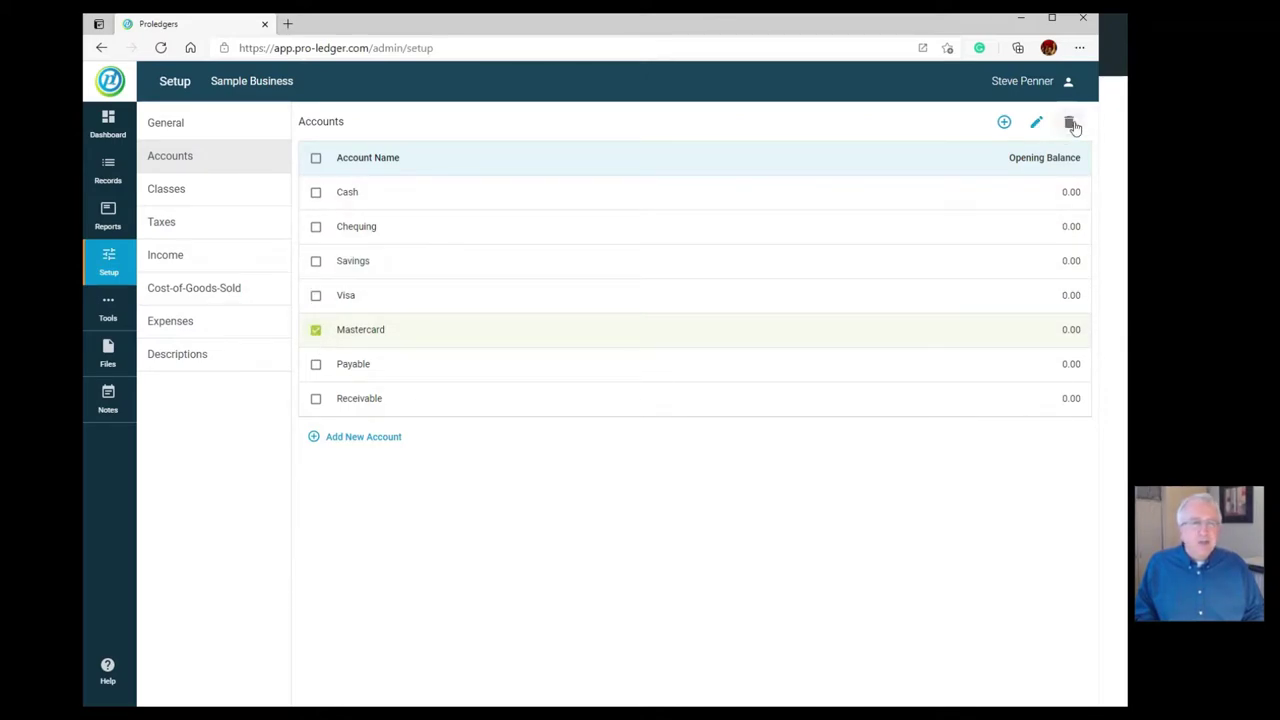
pyautogui.click(1070, 122)
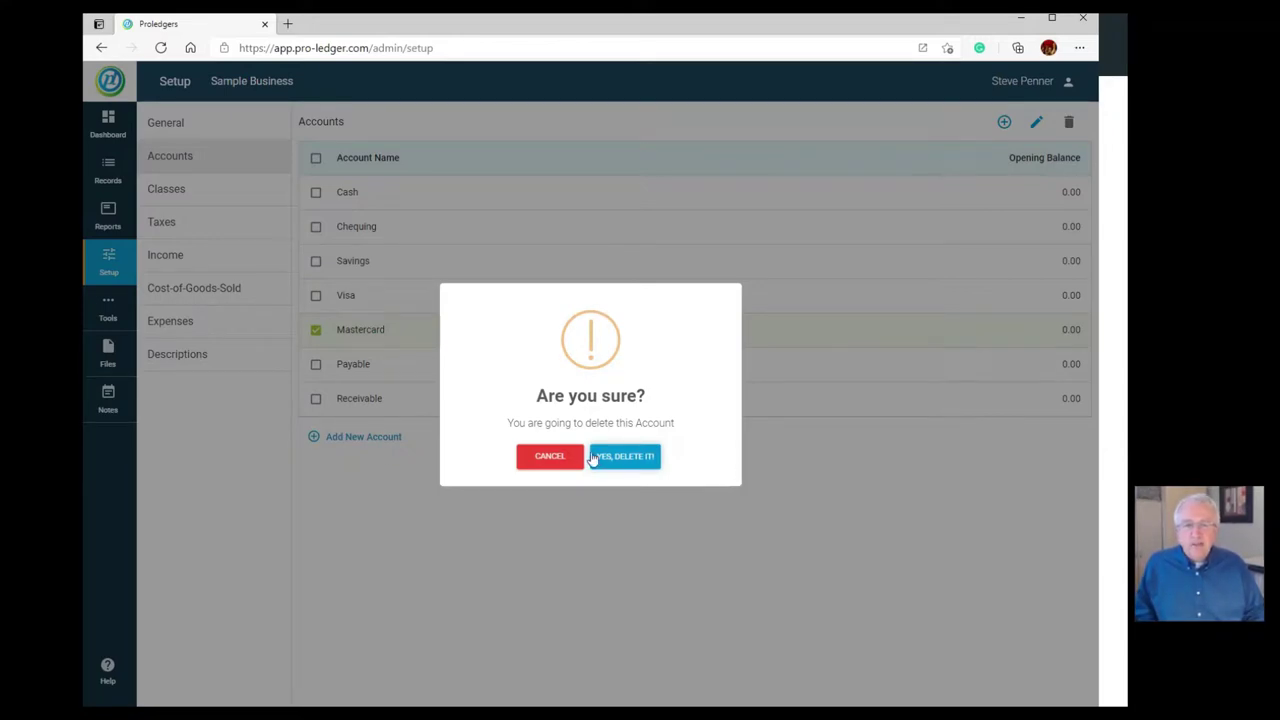
pyautogui.click(531, 459)
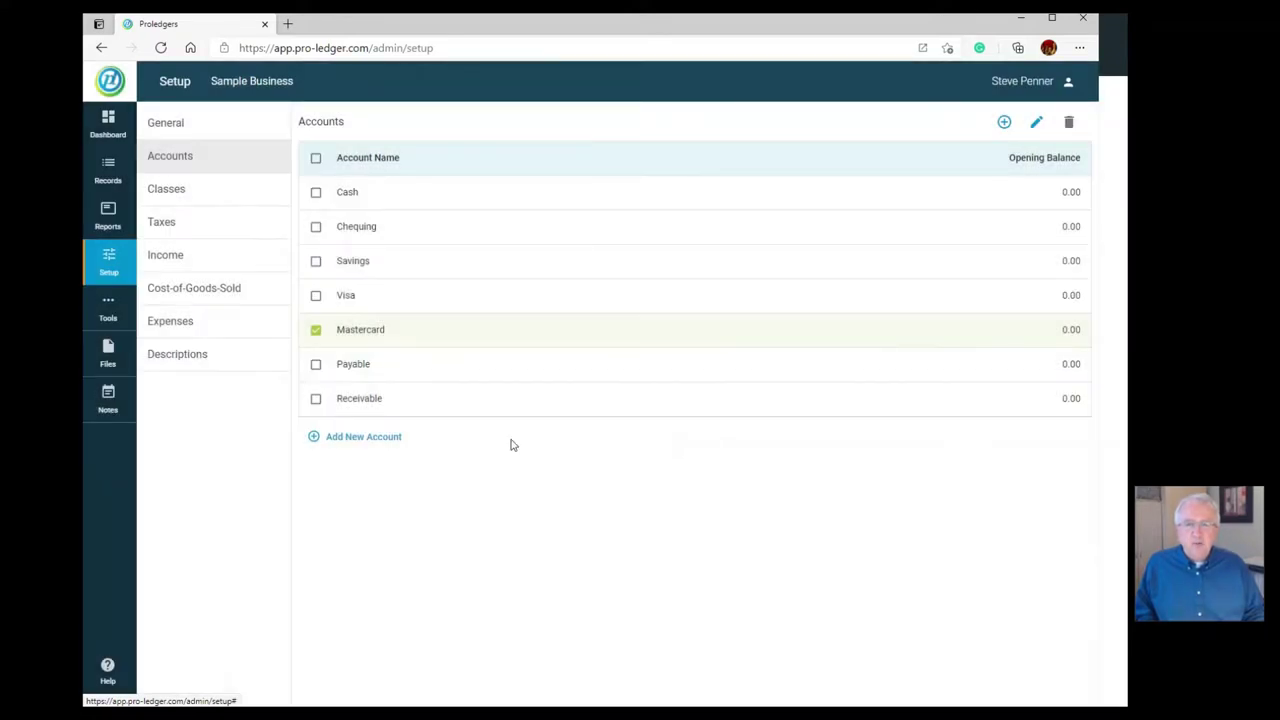
pyautogui.click(315, 329)
# Step: Try deleting the Visa account, dismiss the associated-records refusal, and go to Records
pyautogui.click(315, 297)
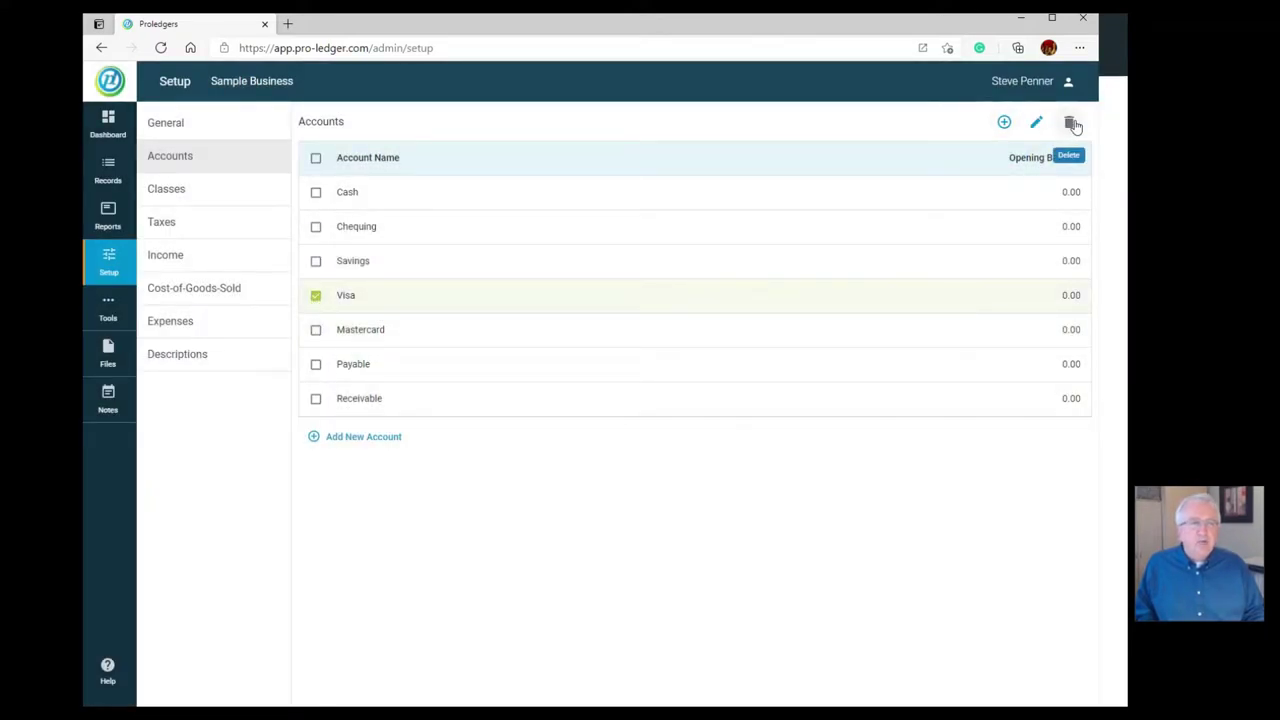
pyautogui.click(1072, 123)
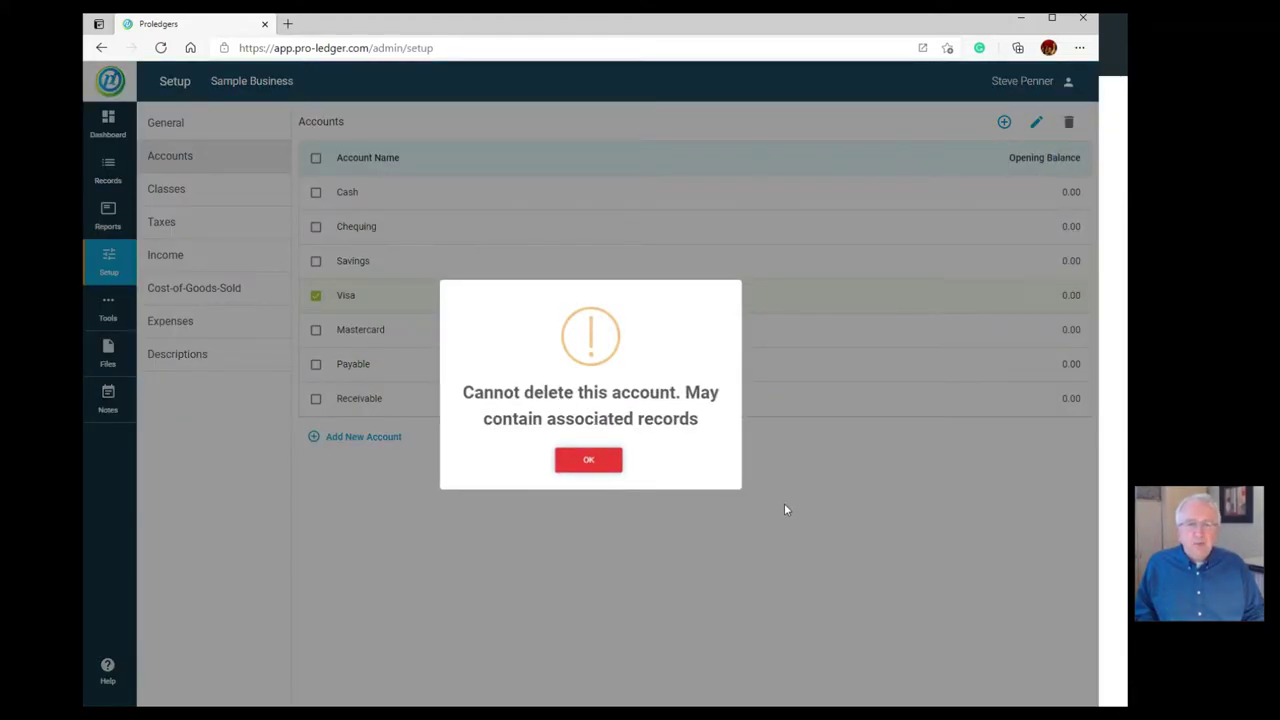
pyautogui.click(600, 465)
pyautogui.click(315, 295)
pyautogui.click(108, 170)
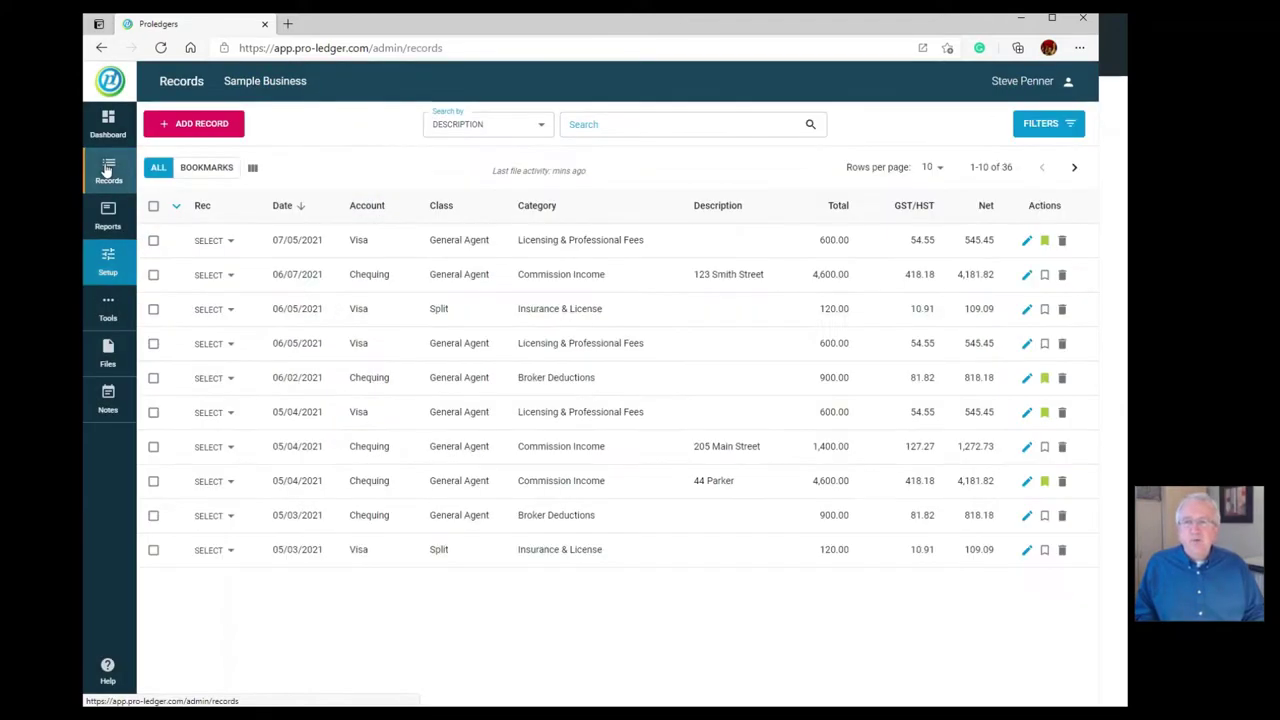
# Step: Sort records by account to show Visa, and close the Shell gas record unchanged
pyautogui.click(362, 207)
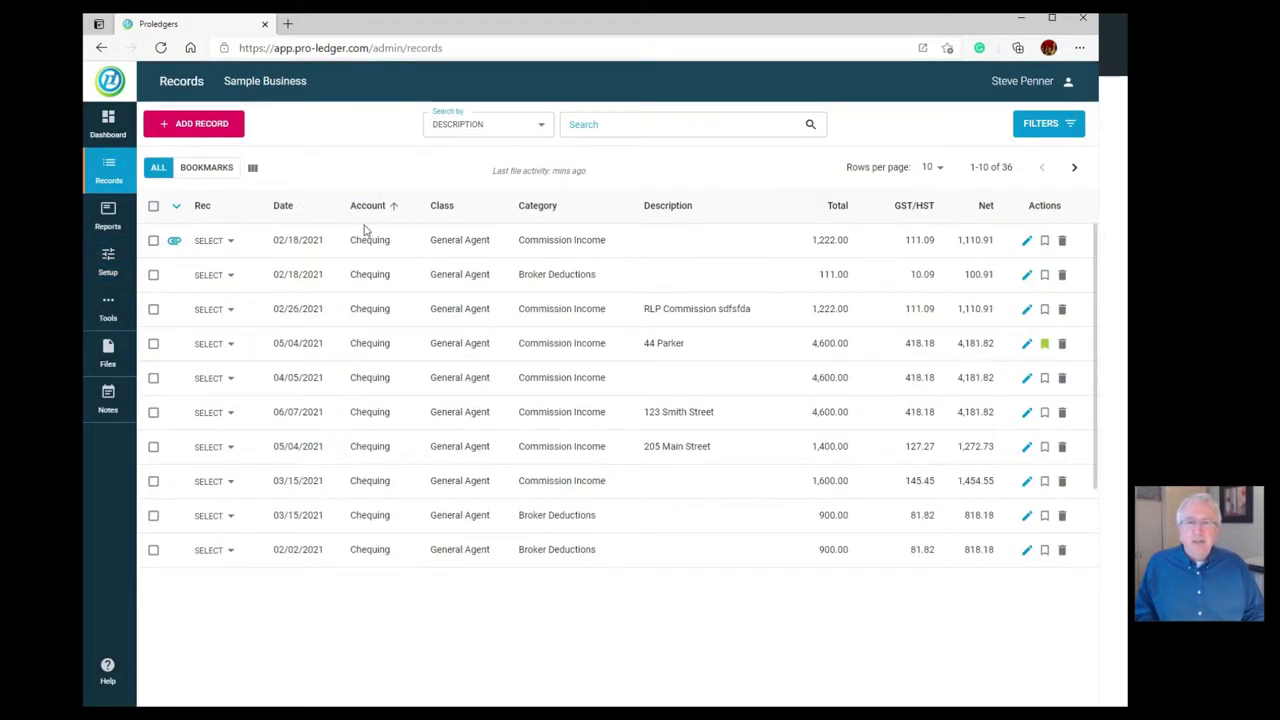
pyautogui.click(378, 206)
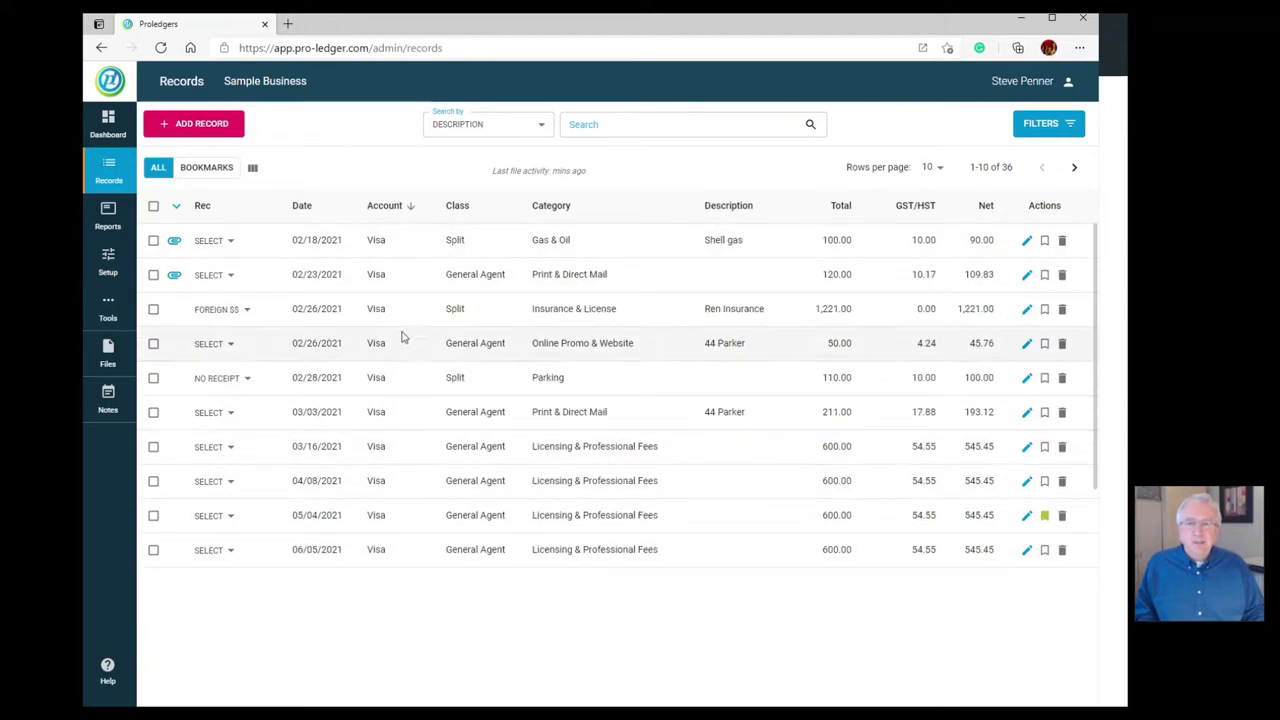
pyautogui.click(390, 251)
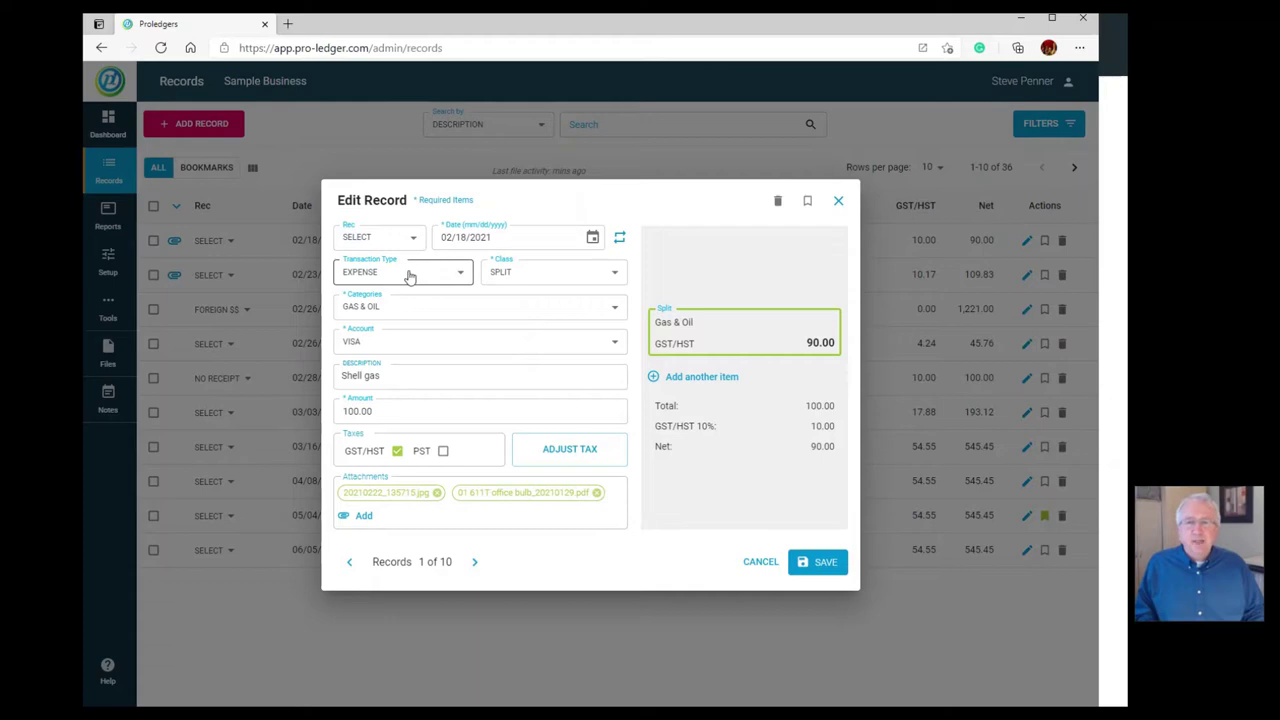
pyautogui.click(409, 341)
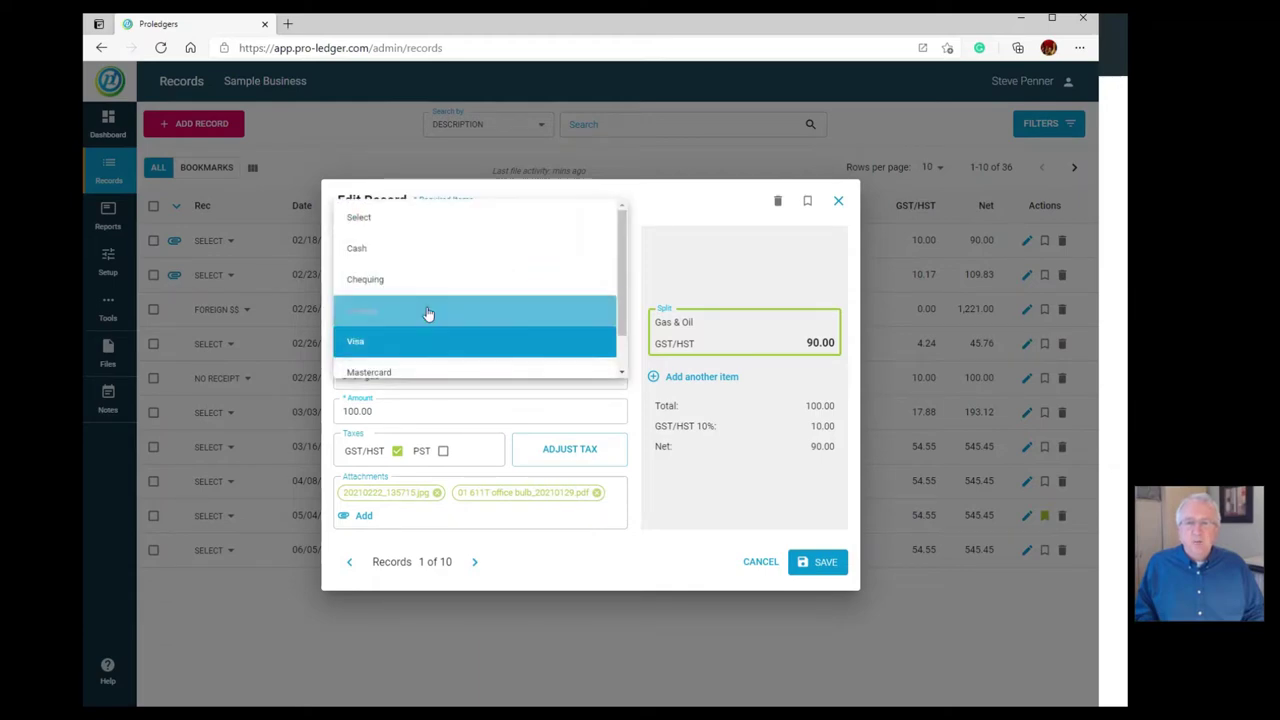
pyautogui.click(762, 562)
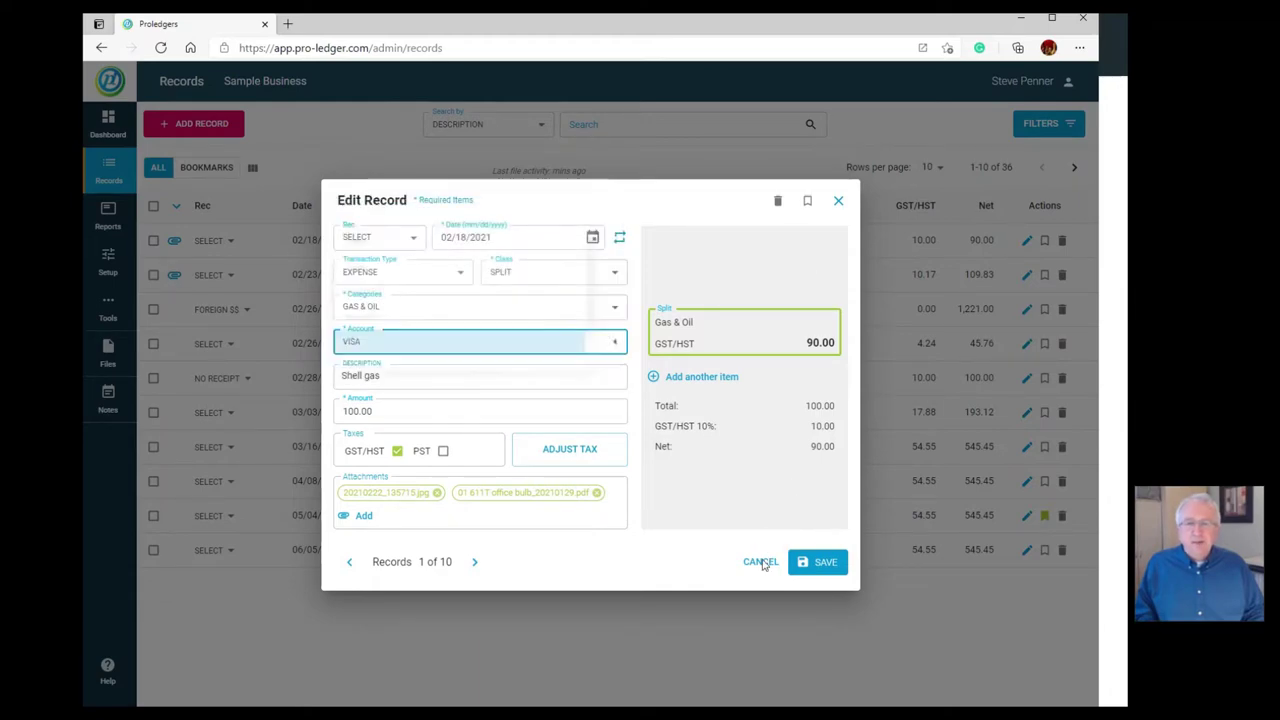
pyautogui.click(762, 563)
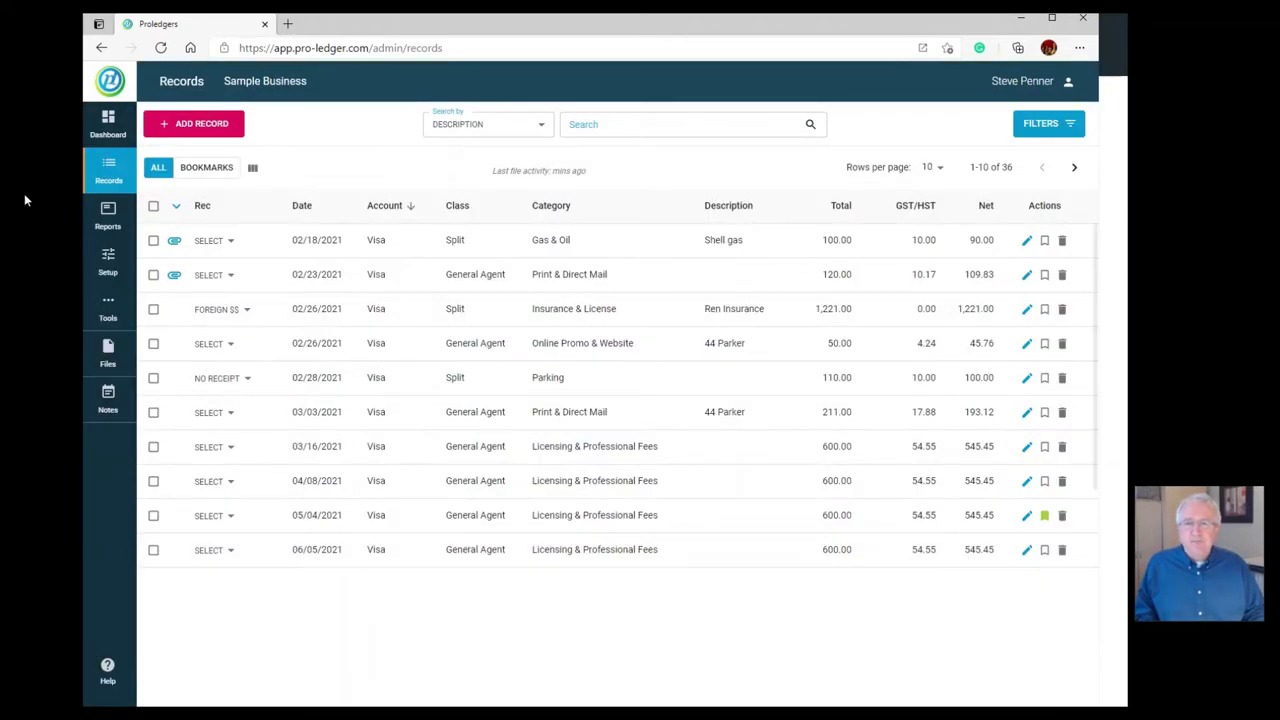
pyautogui.click(108, 262)
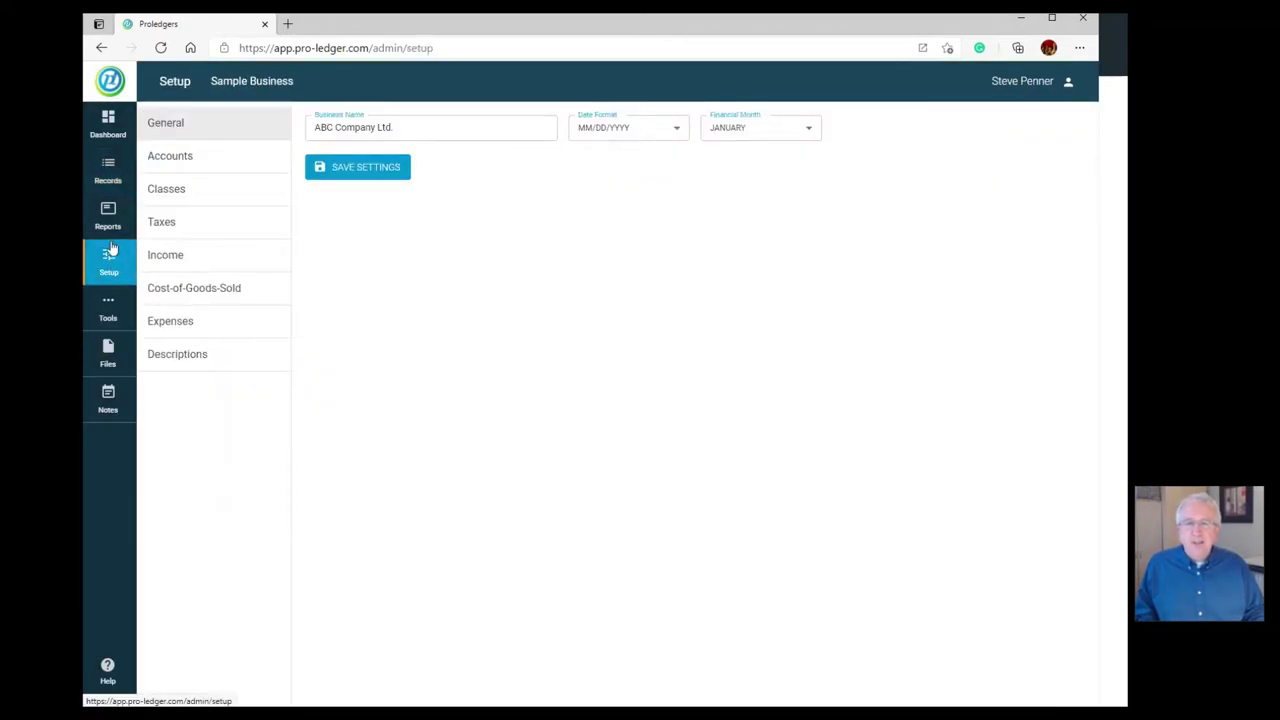
# Step: Rename the Visa account to 'Visa 1012323' and check the new name in Records
pyautogui.click(190, 161)
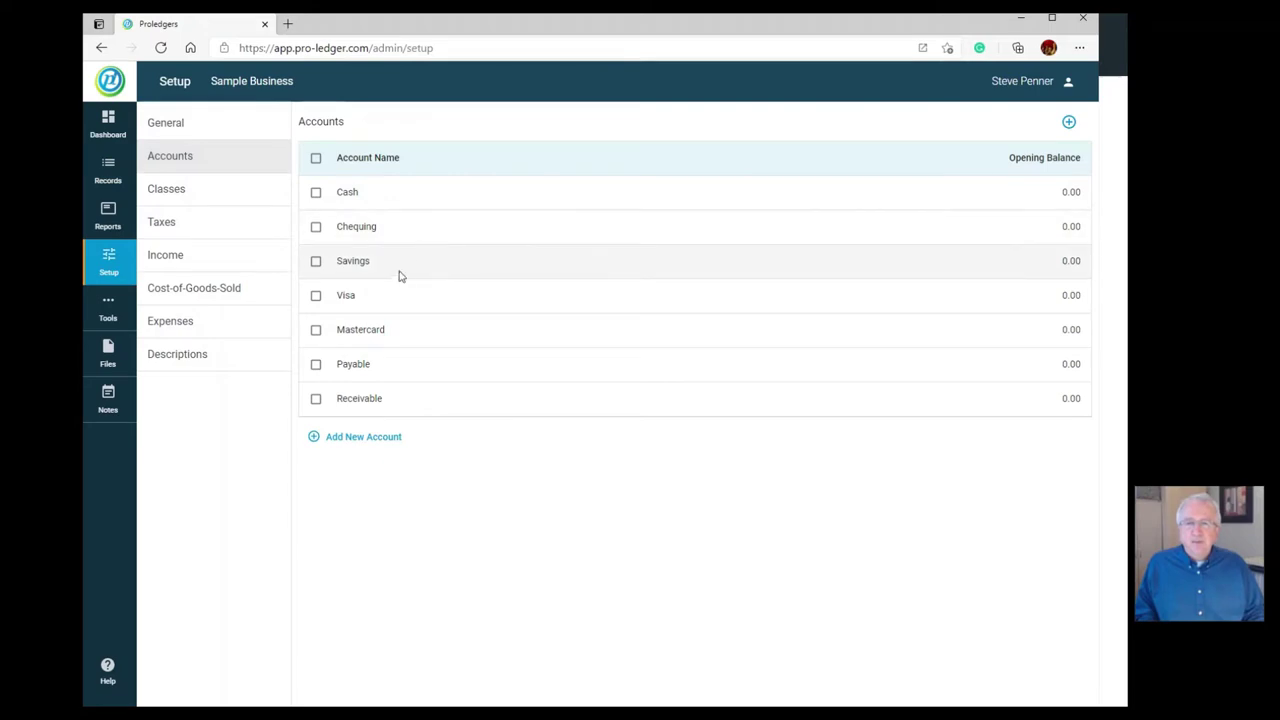
pyautogui.click(347, 296)
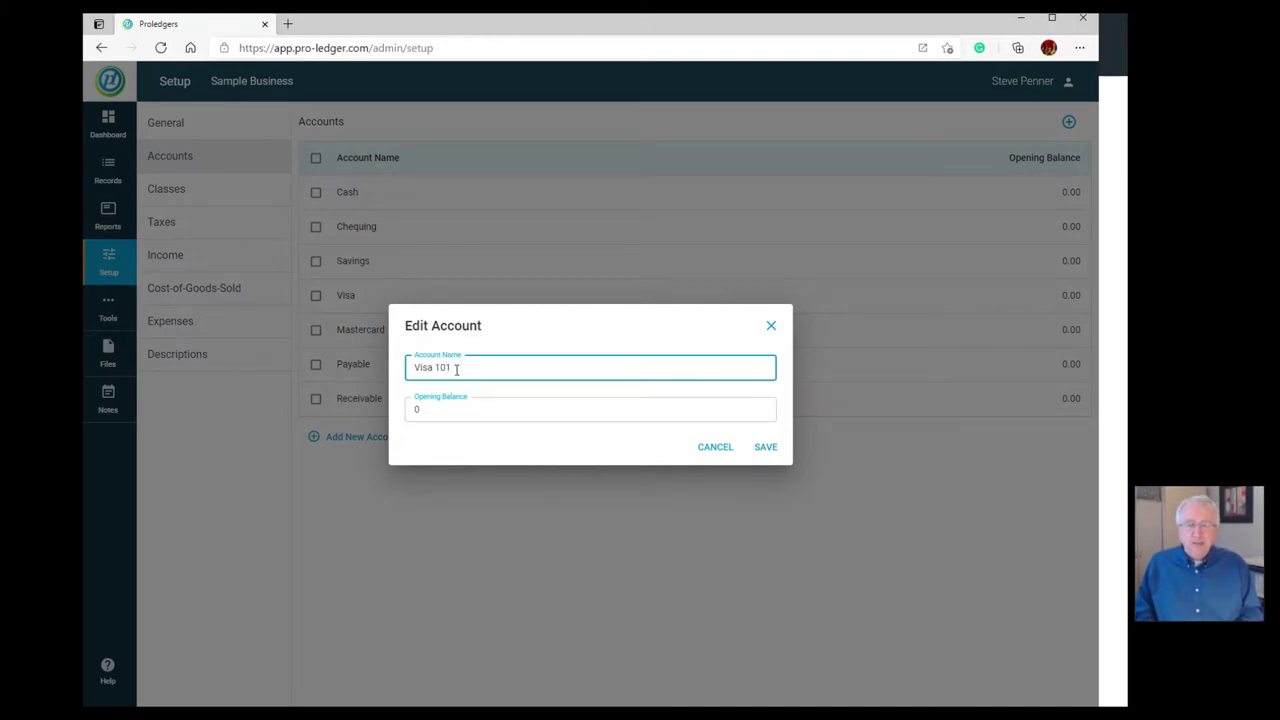
pyautogui.write('323')
pyautogui.click(766, 448)
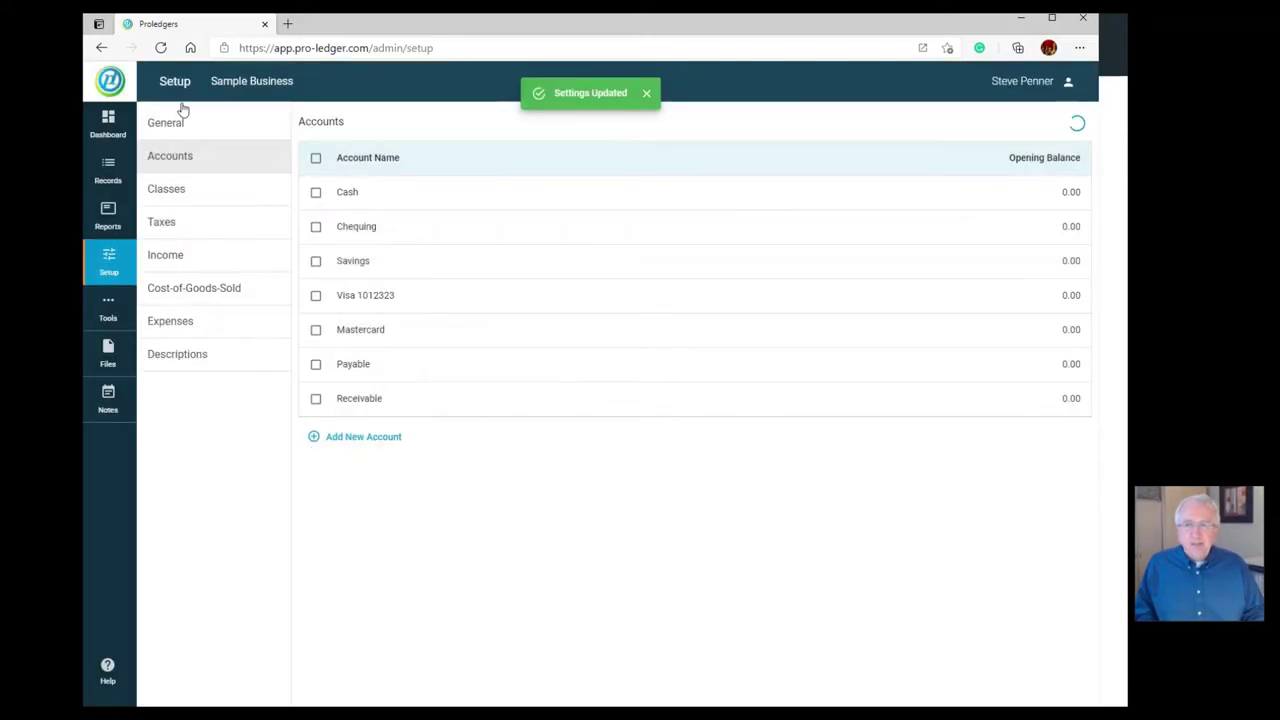
pyautogui.click(118, 170)
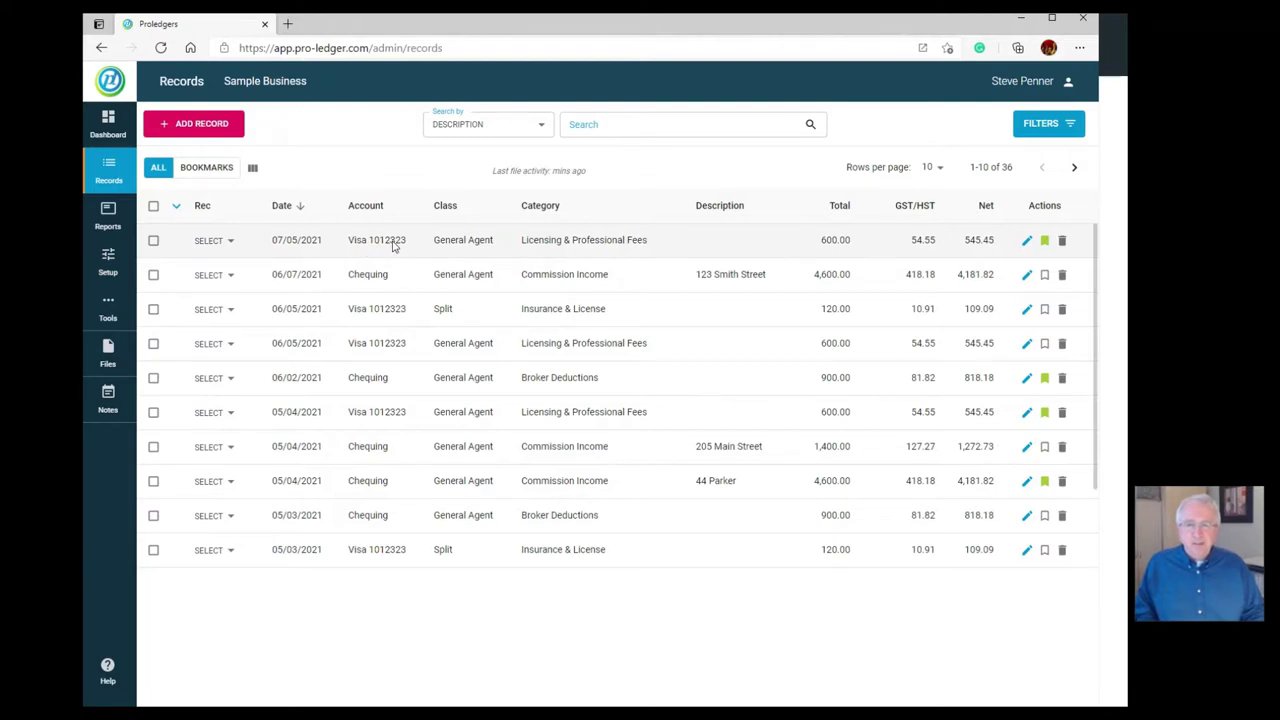
# Step: Start and cancel a new account in Setup > Accounts, then show the Classes list
pyautogui.click(108, 258)
pyautogui.click(188, 163)
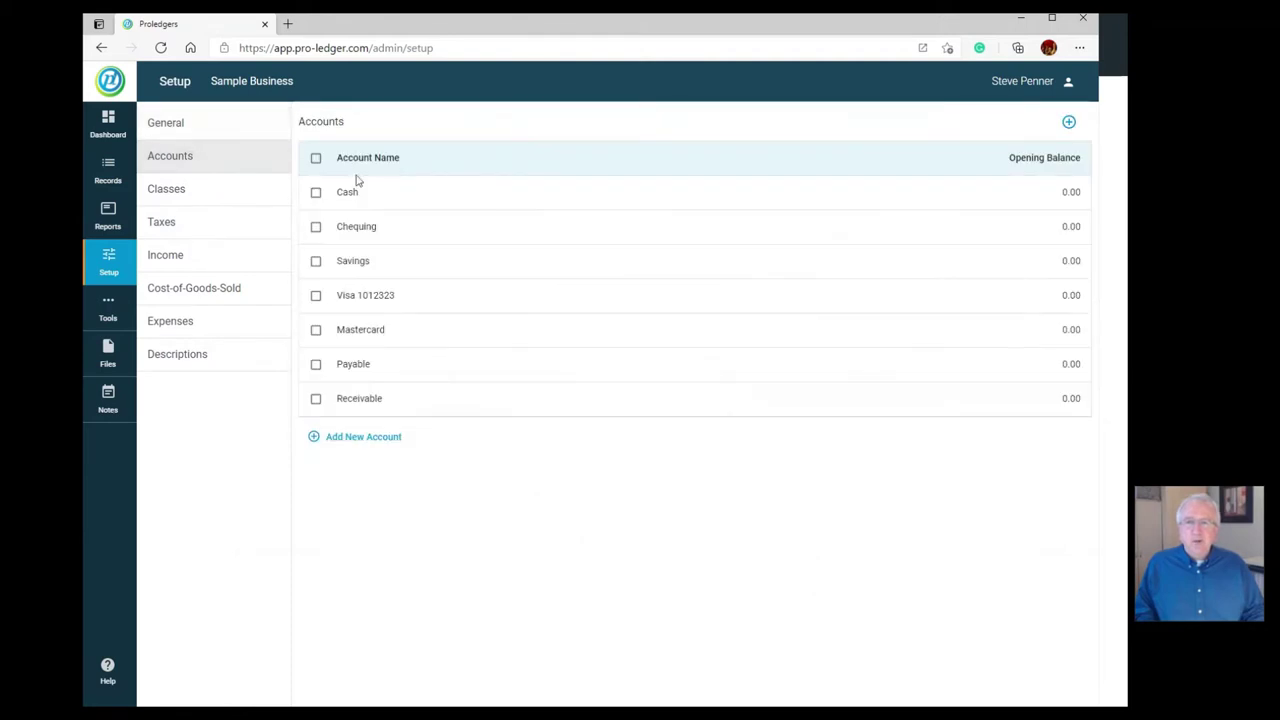
pyautogui.click(361, 442)
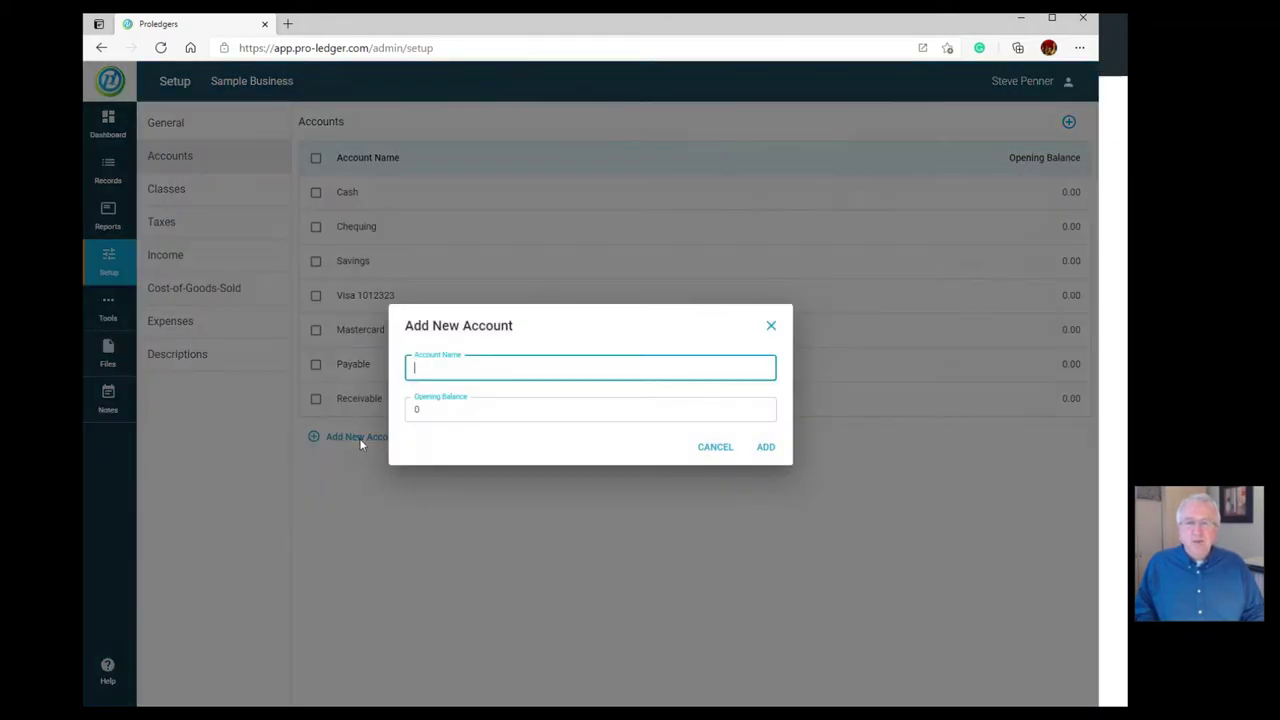
pyautogui.click(715, 447)
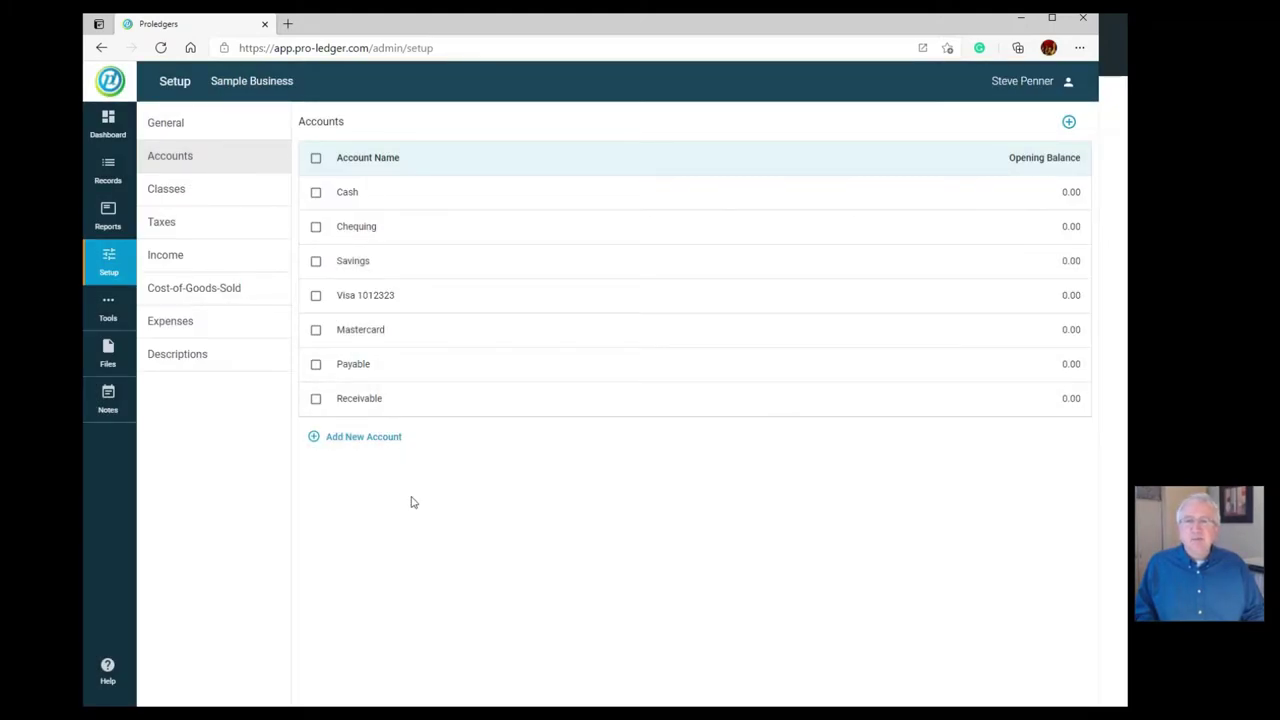
pyautogui.click(219, 201)
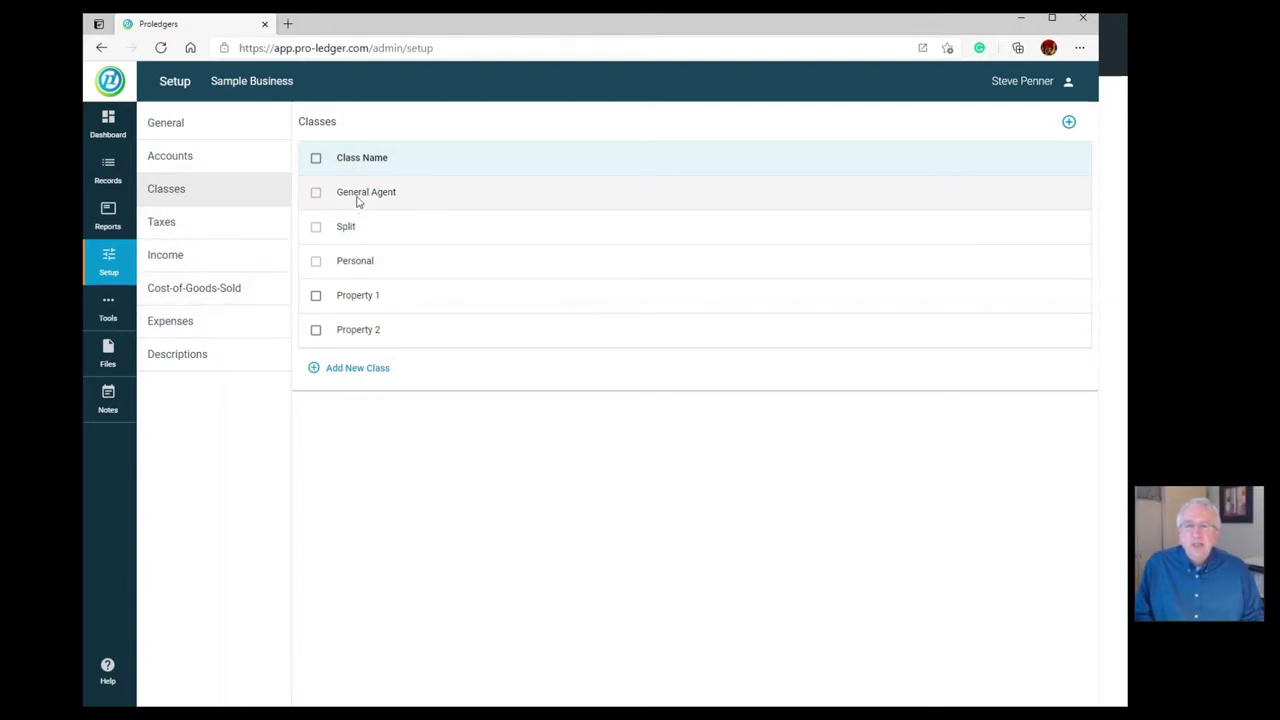
# Step: Open Gas & Oil in Expense Categories, try an 80/20 split, and cancel to keep 60/40
pyautogui.click(213, 323)
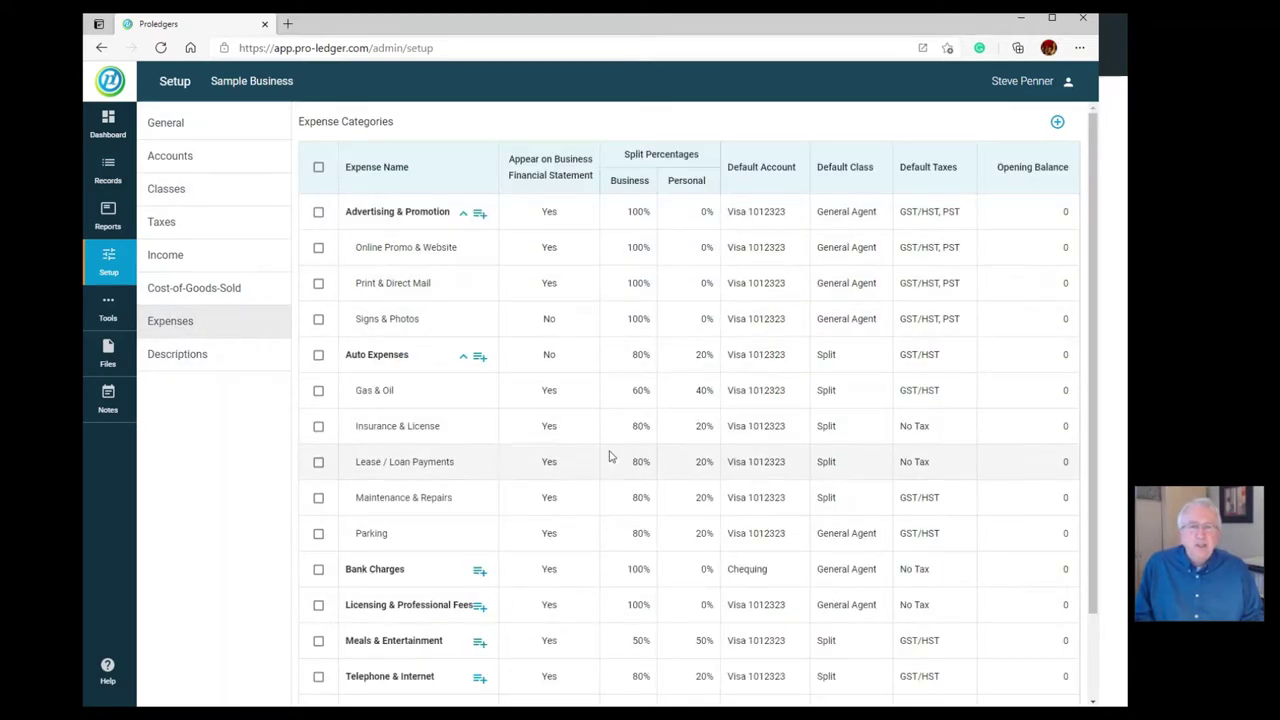
pyautogui.click(403, 395)
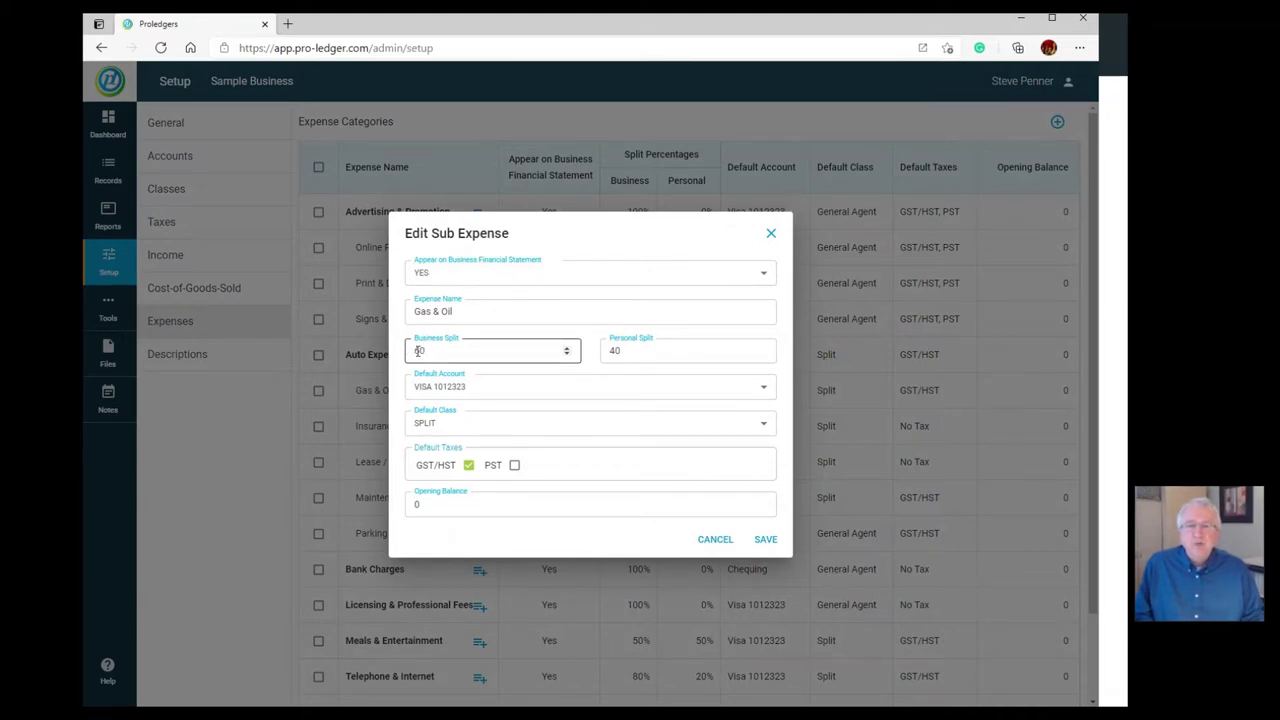
pyautogui.click(642, 350)
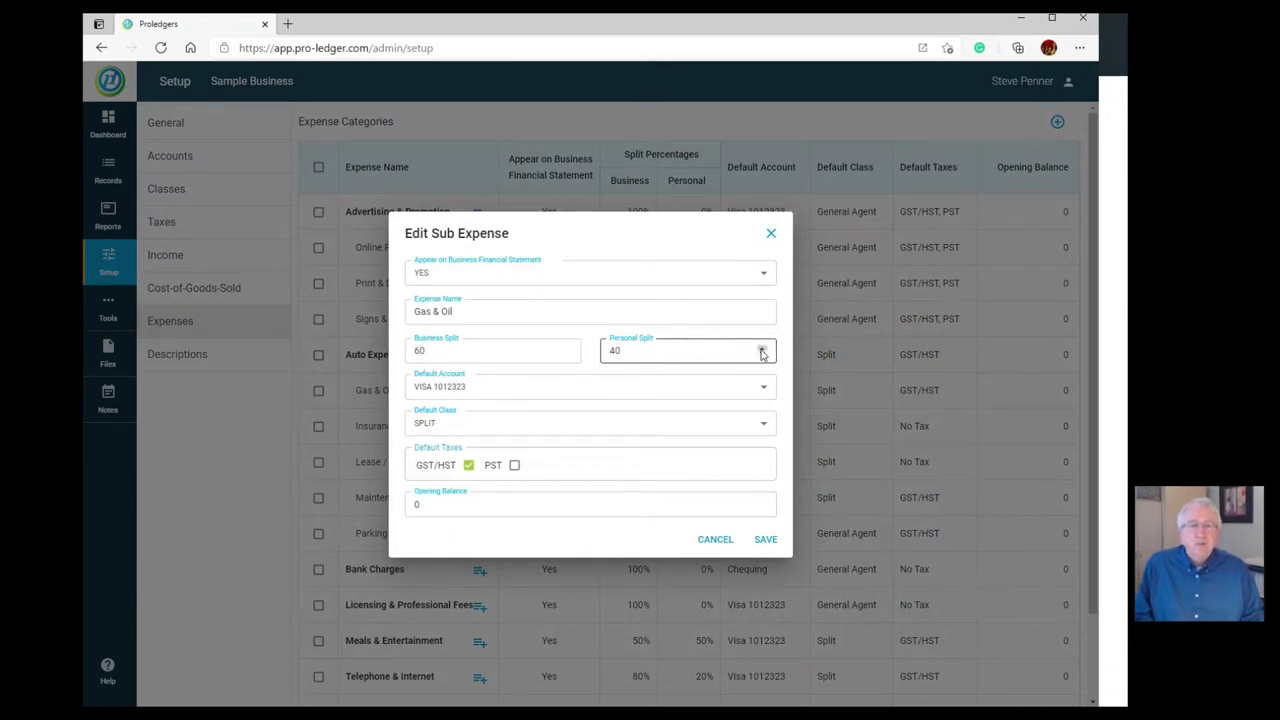
pyautogui.click(762, 350)
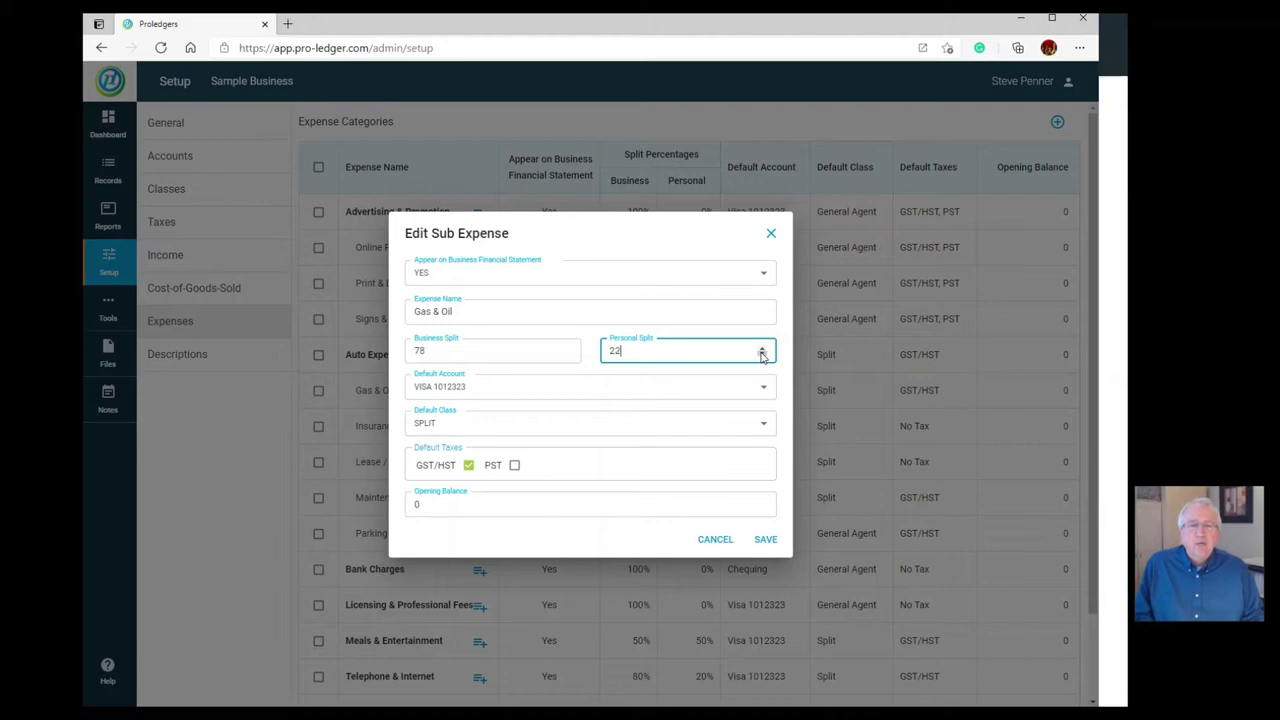
pyautogui.click(533, 350)
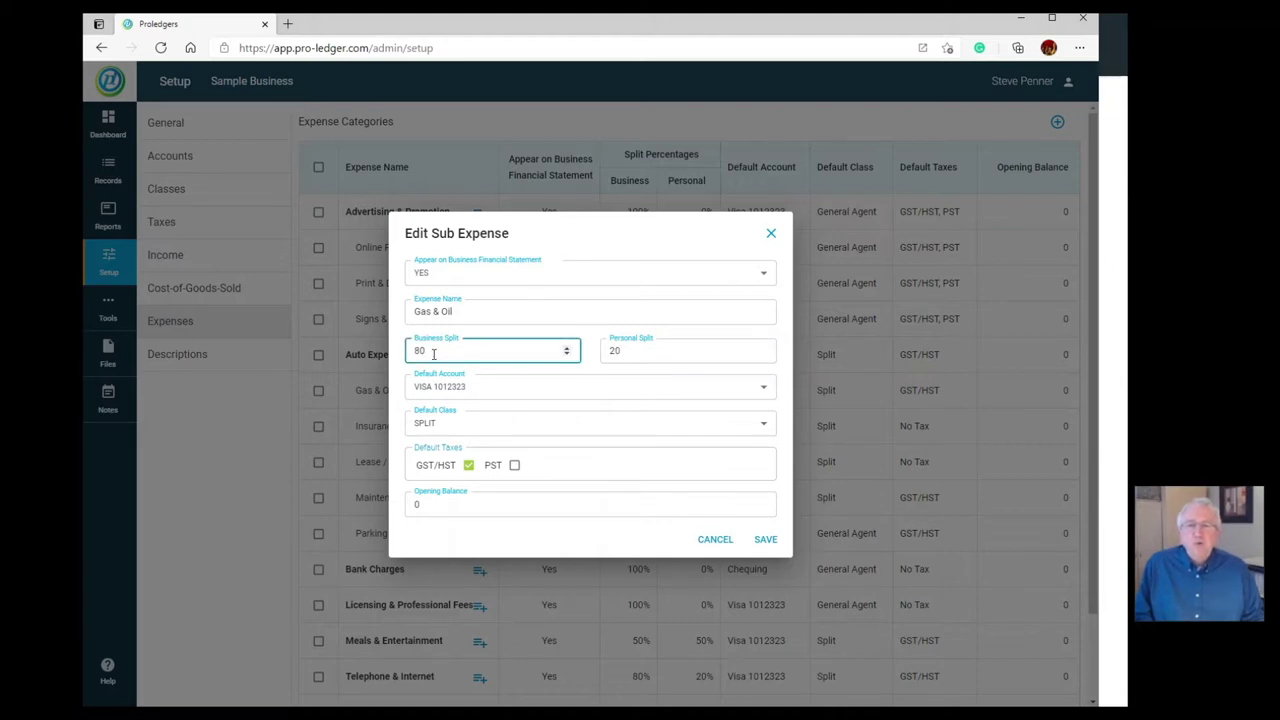
pyautogui.click(715, 540)
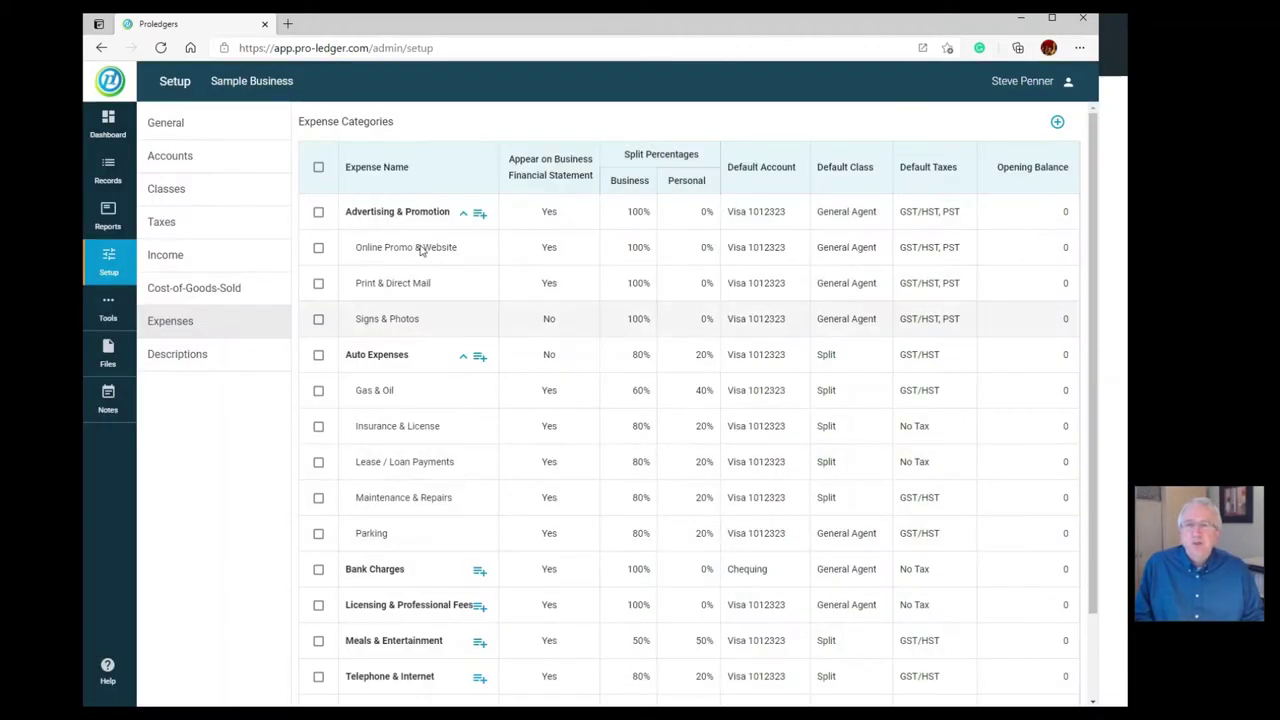
# Step: Start a new record from the dashboard, browse its Account and Class lists, then close it unsaved
pyautogui.click(108, 128)
pyautogui.click(200, 130)
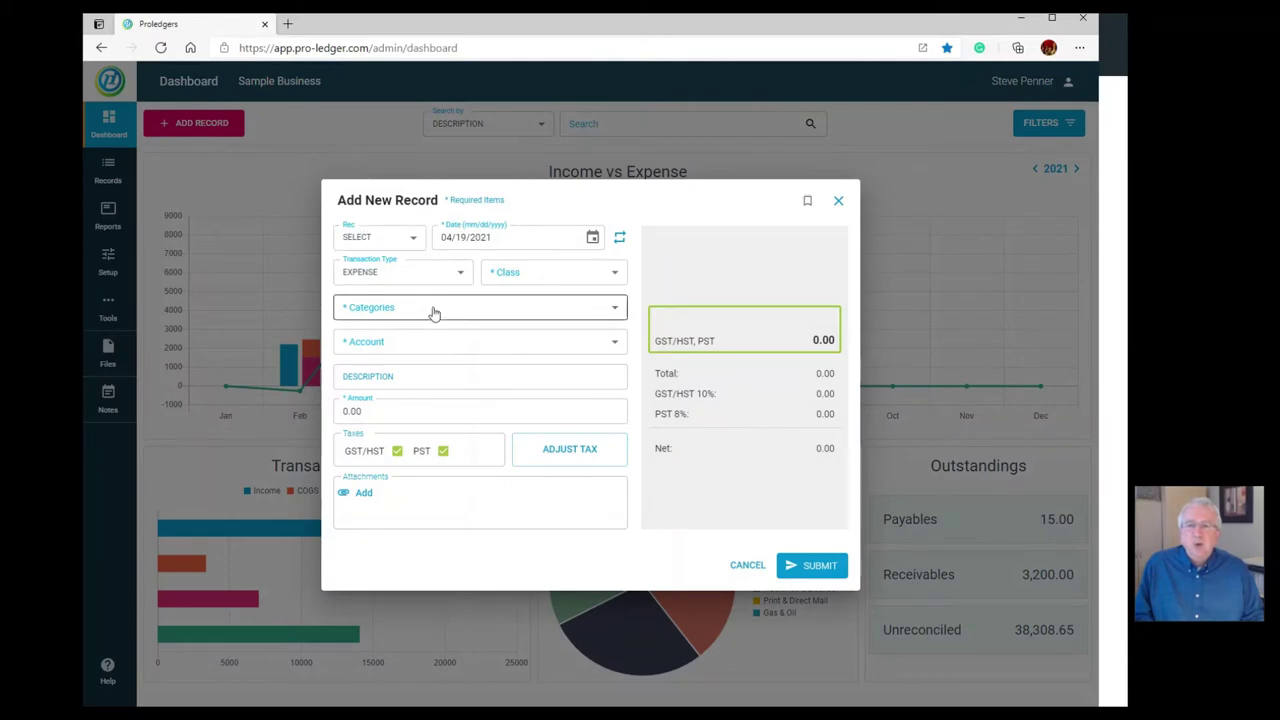
pyautogui.click(391, 344)
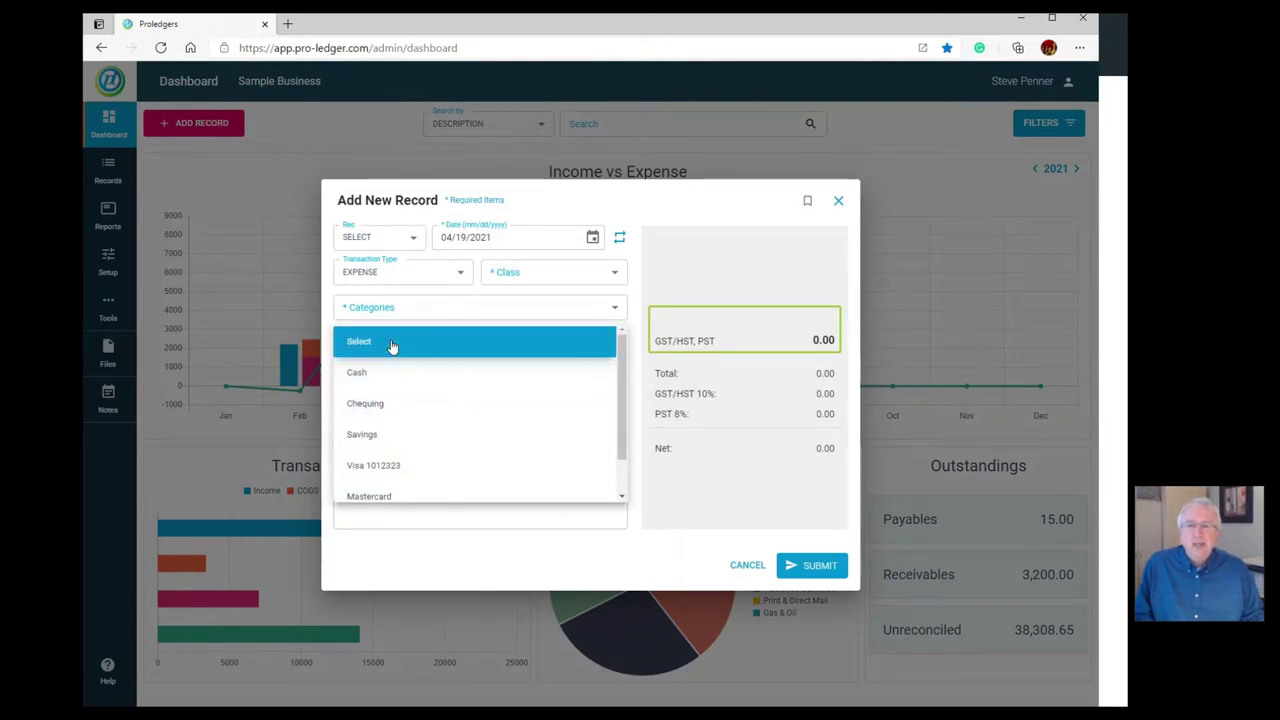
pyautogui.click(522, 285)
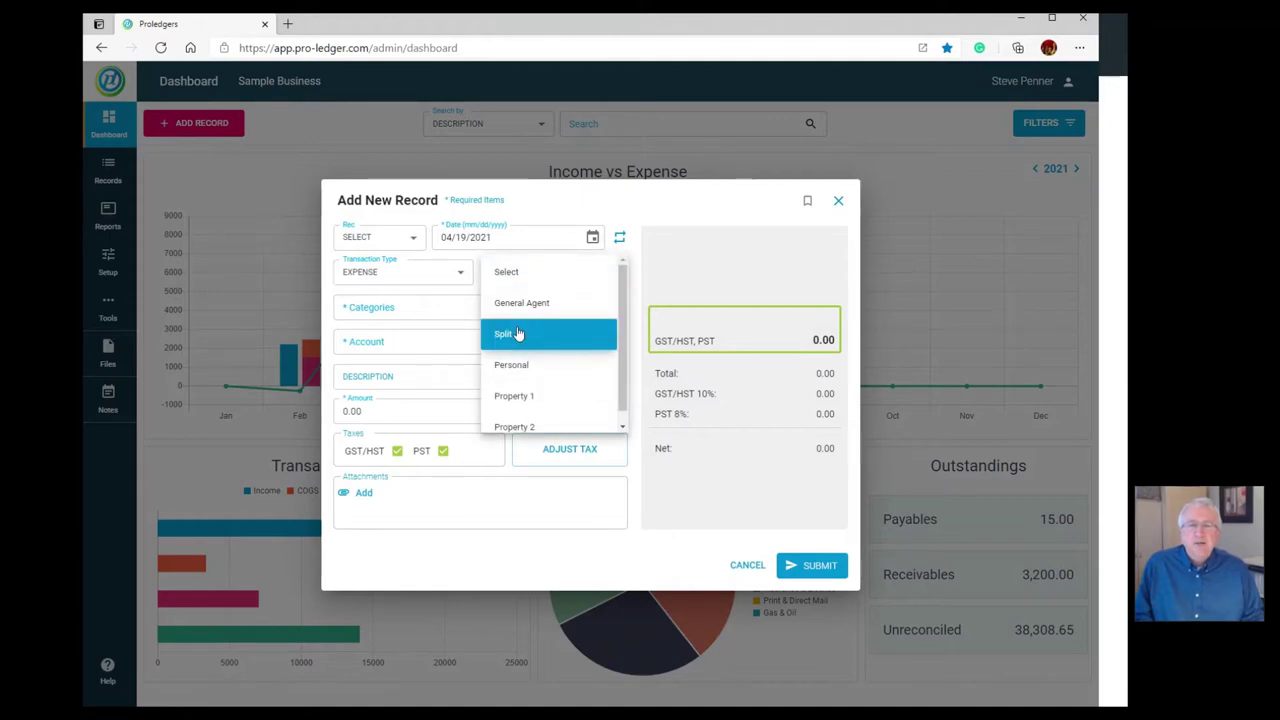
pyautogui.click(648, 200)
pyautogui.click(841, 202)
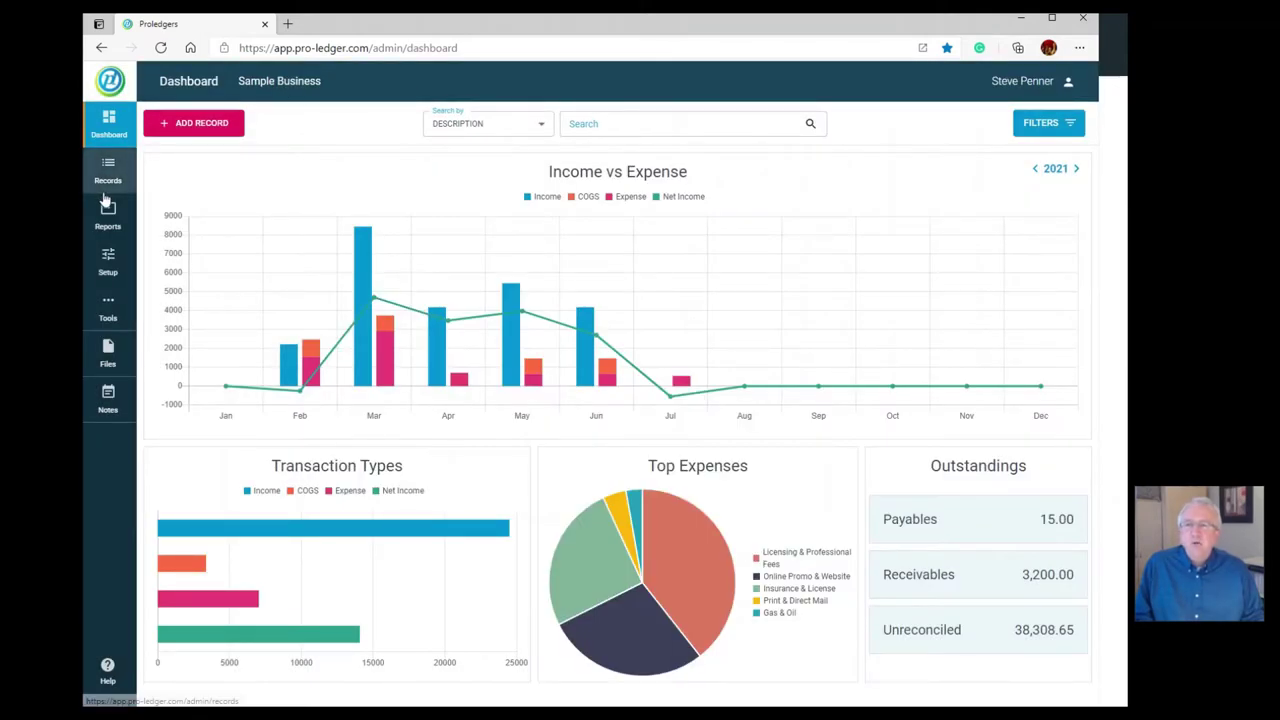
pyautogui.click(117, 261)
# Step: Show the Classes list: General Agent, Split, Personal, Property 1 and Property 2
pyautogui.click(205, 189)
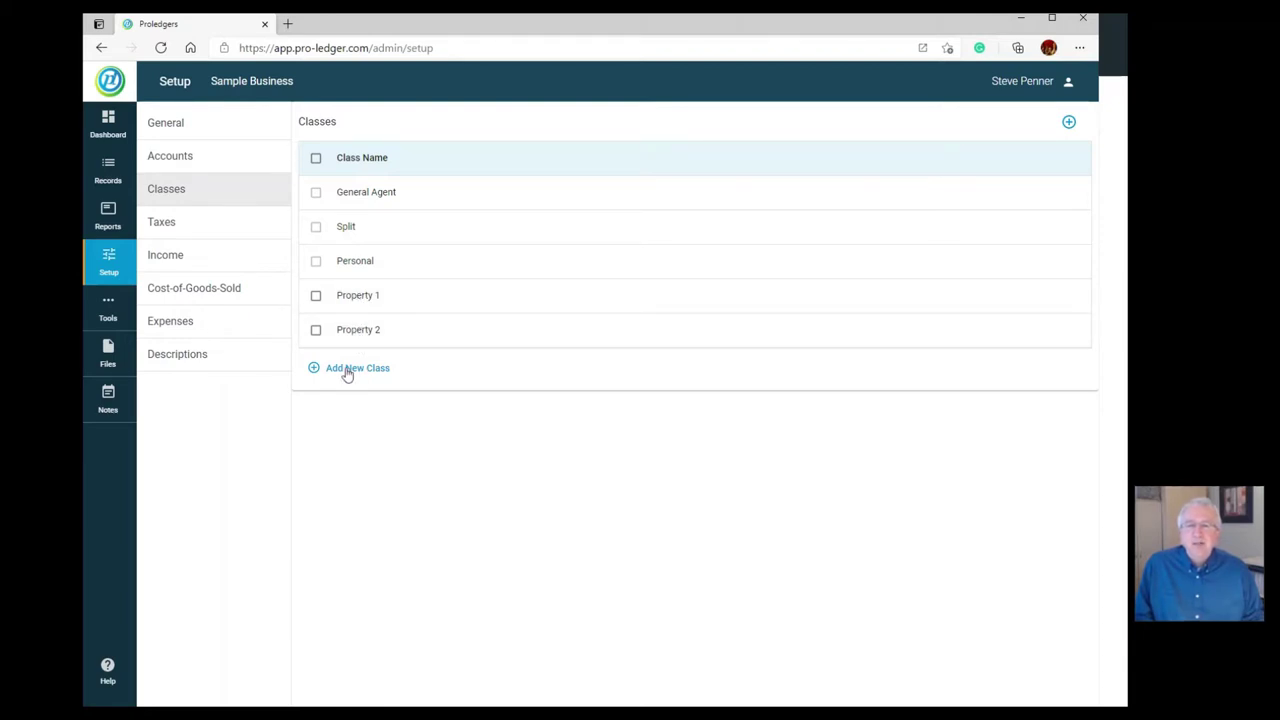
# Step: Rename the Property 1 class to '123 Smith Street', save it, and bring up the tax rates
pyautogui.click(366, 306)
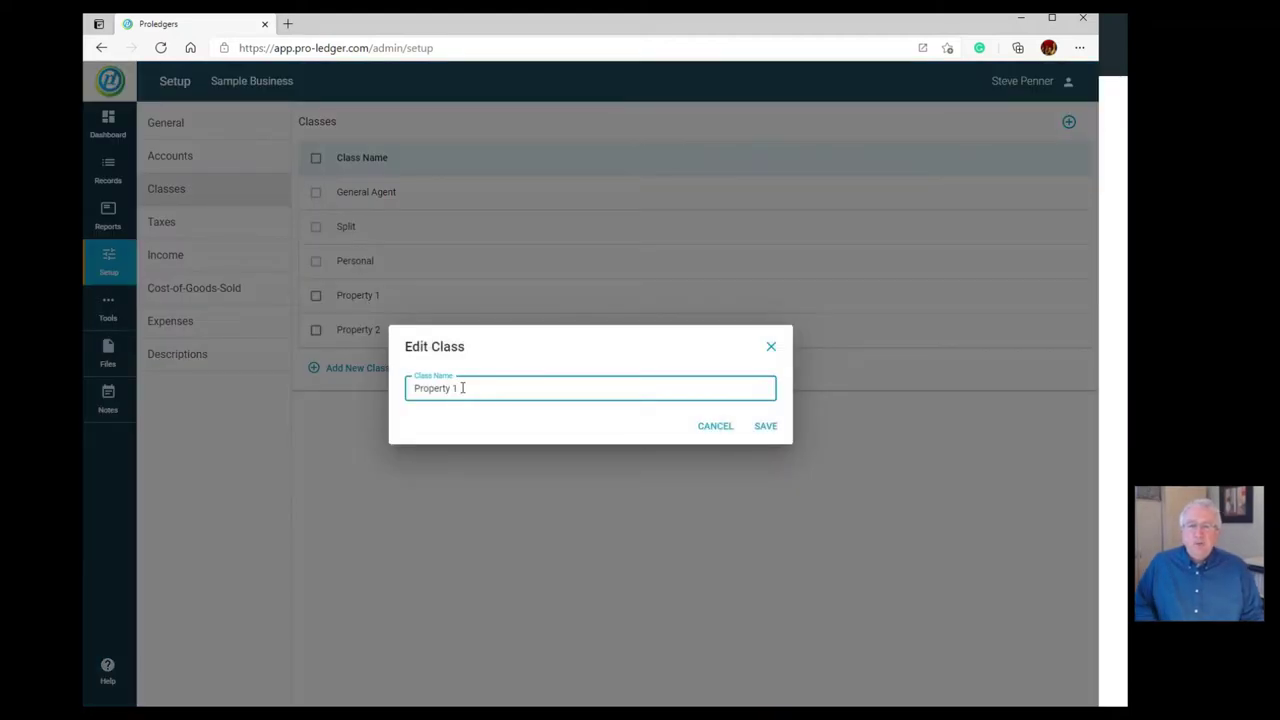
pyautogui.hotkey('ctrl', 'a')
pyautogui.write('123 Sm')
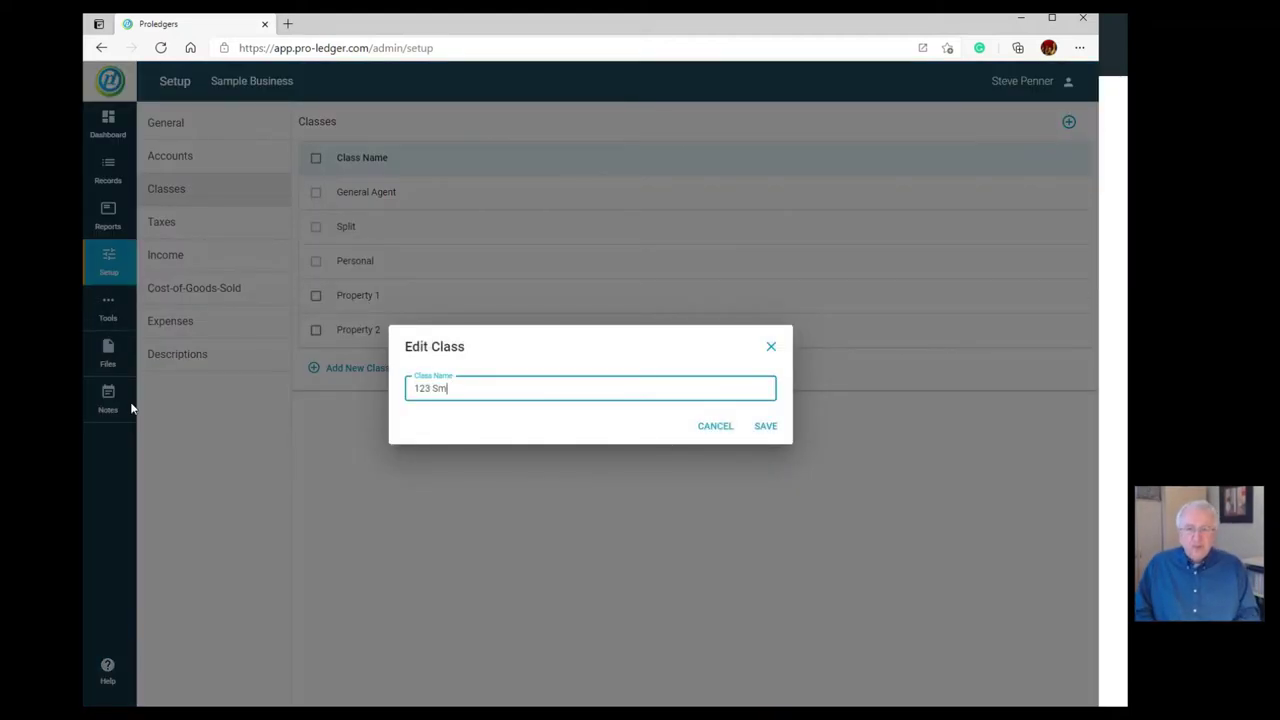
pyautogui.write('ith Streee')
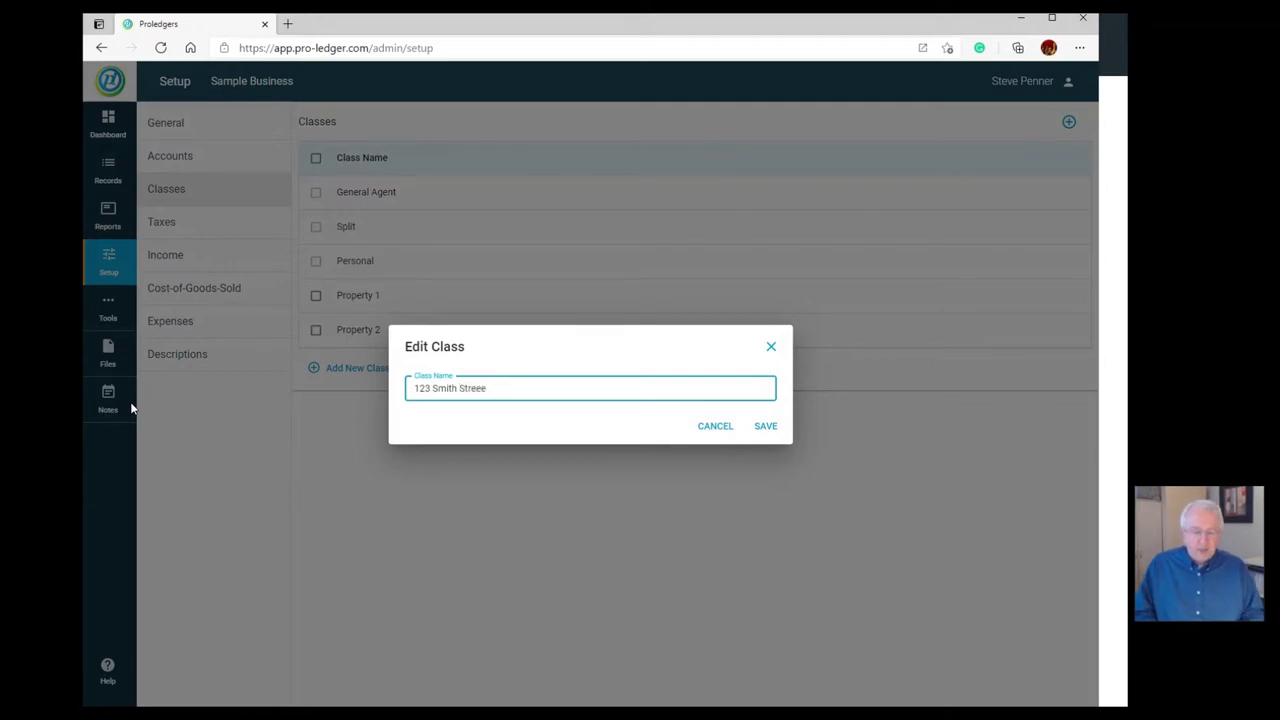
pyautogui.press('BackSpace')
pyautogui.write('t')
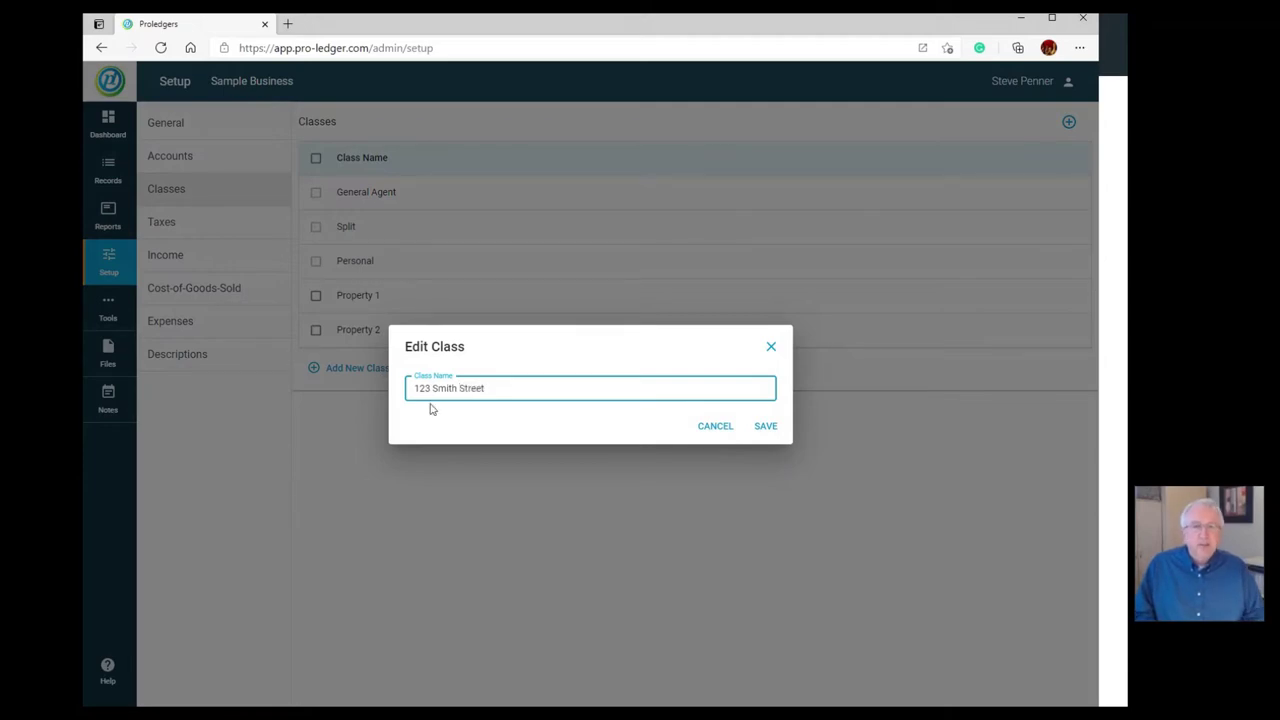
pyautogui.click(764, 427)
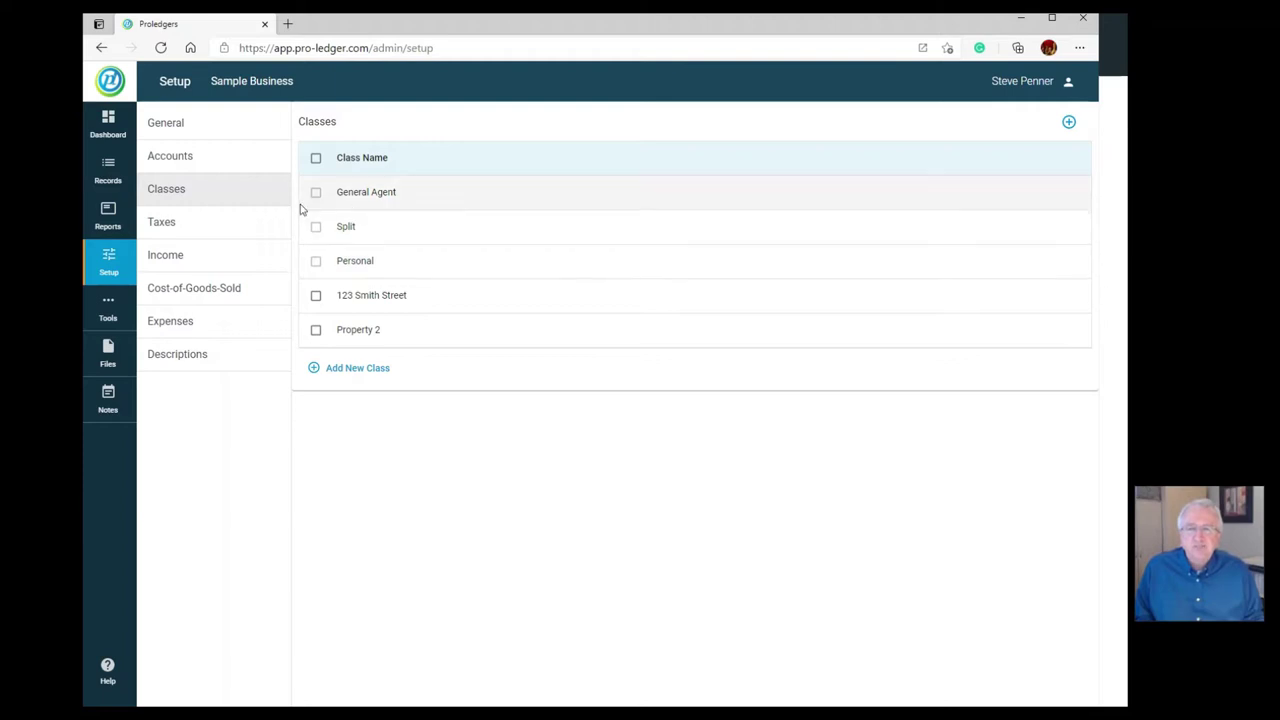
pyautogui.click(167, 228)
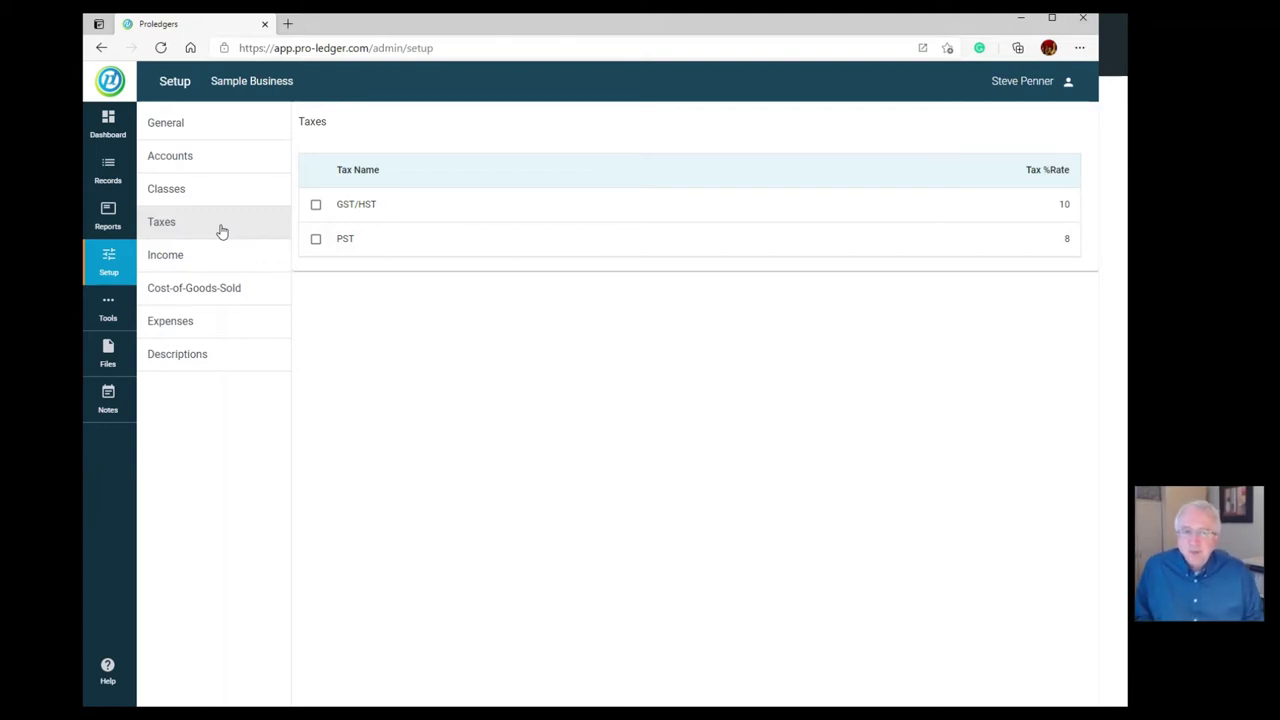
# Step: Change the GST/HST tax rate from 10 to 5 and save it
pyautogui.click(480, 213)
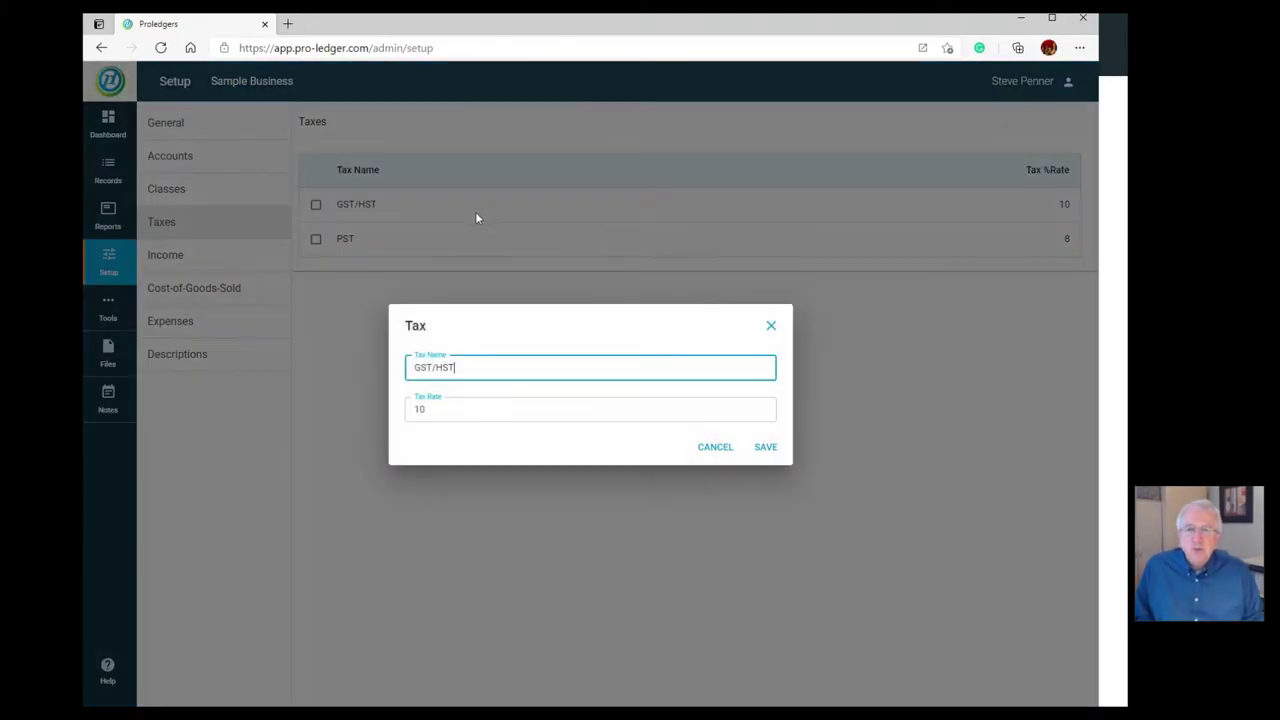
pyautogui.moveTo(453, 411); pyautogui.dragTo(336, 411)
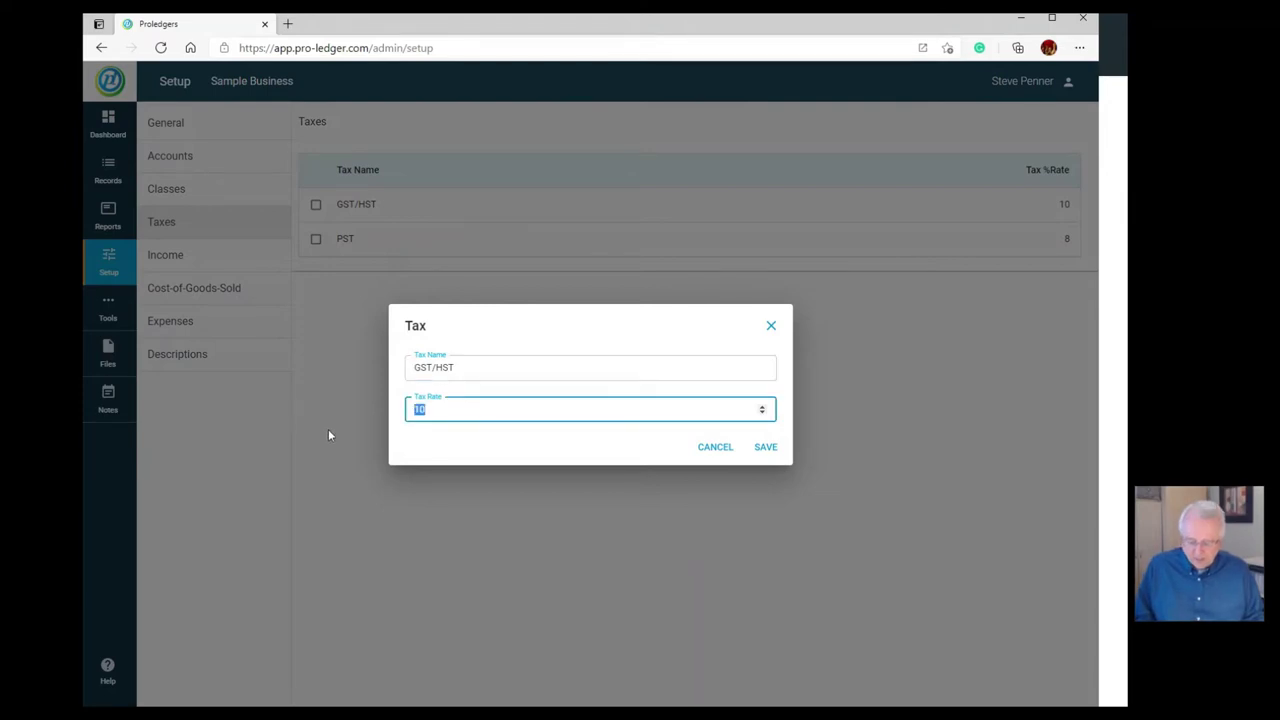
pyautogui.write('5')
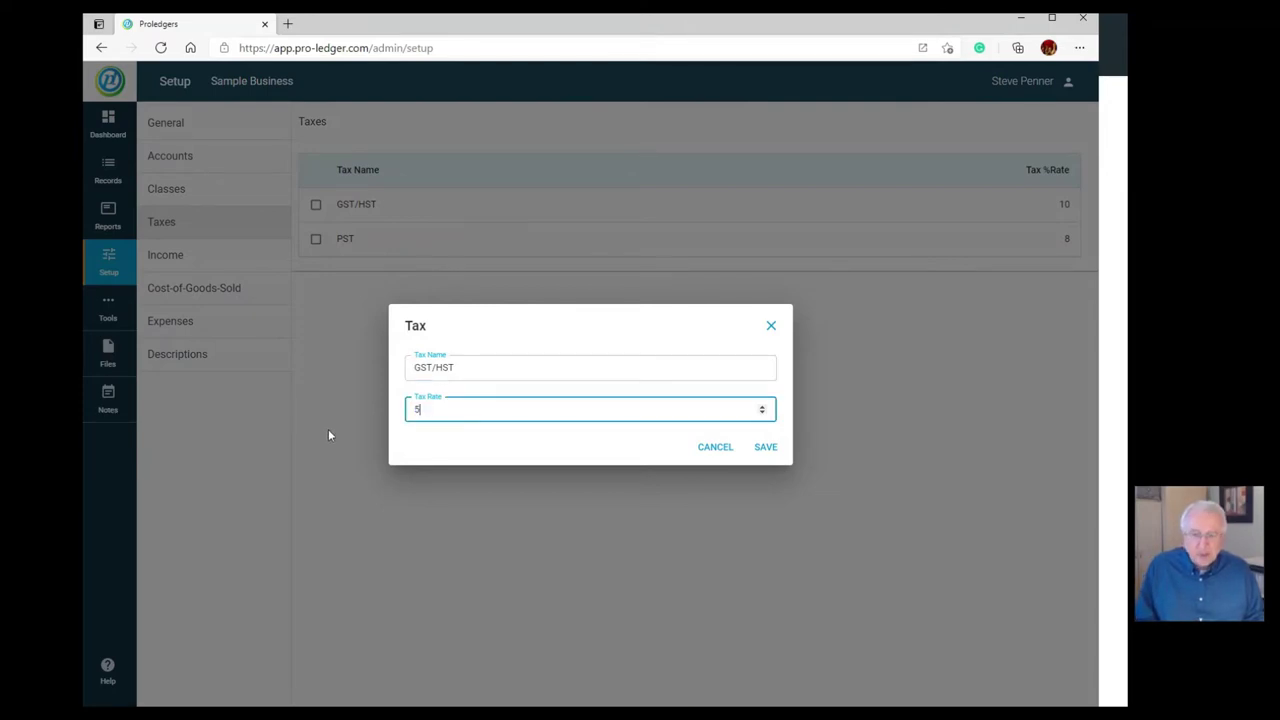
pyautogui.click(766, 448)
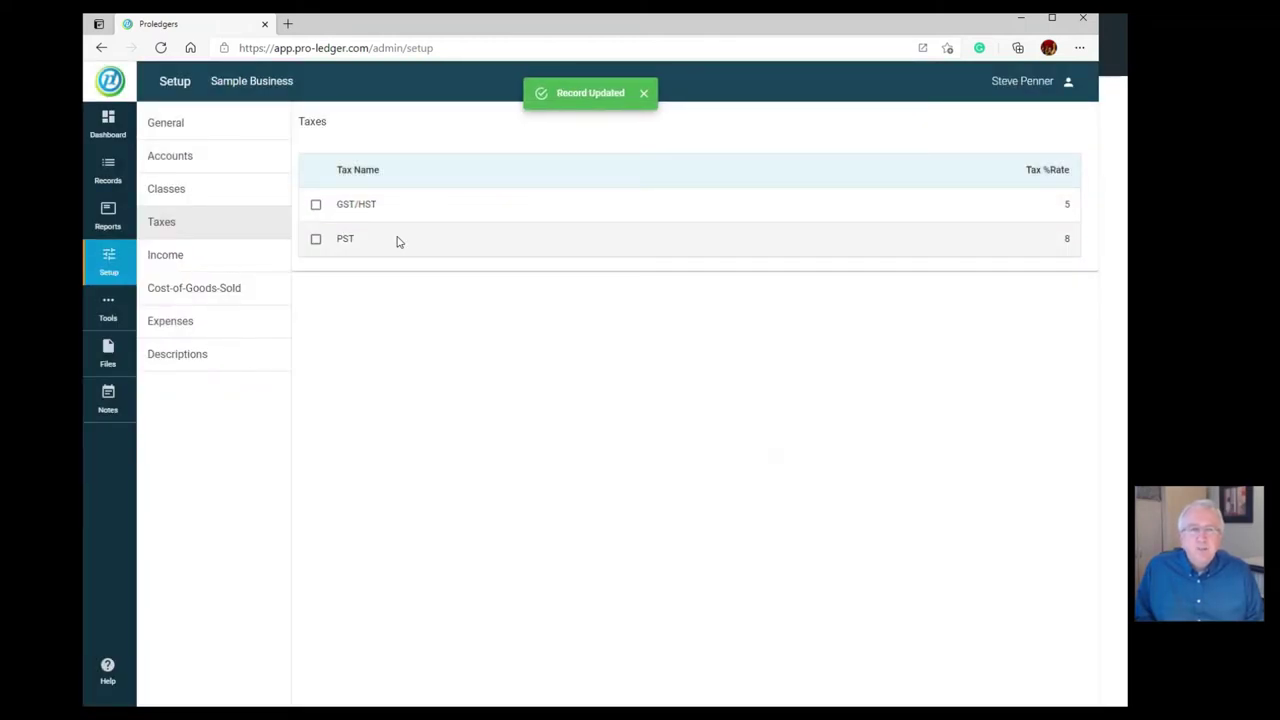
# Step: Rename the PST tax to RST and save it
pyautogui.click(396, 240)
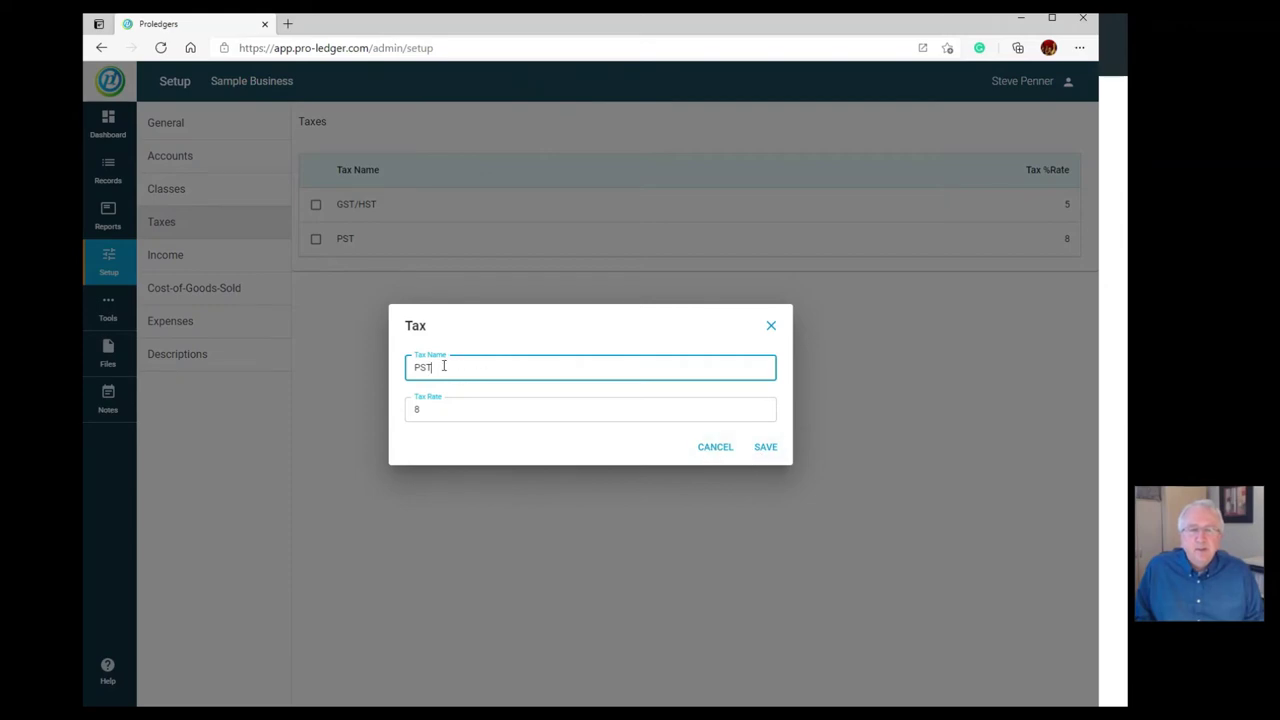
pyautogui.moveTo(437, 368); pyautogui.dragTo(345, 368)
pyautogui.write('RS')
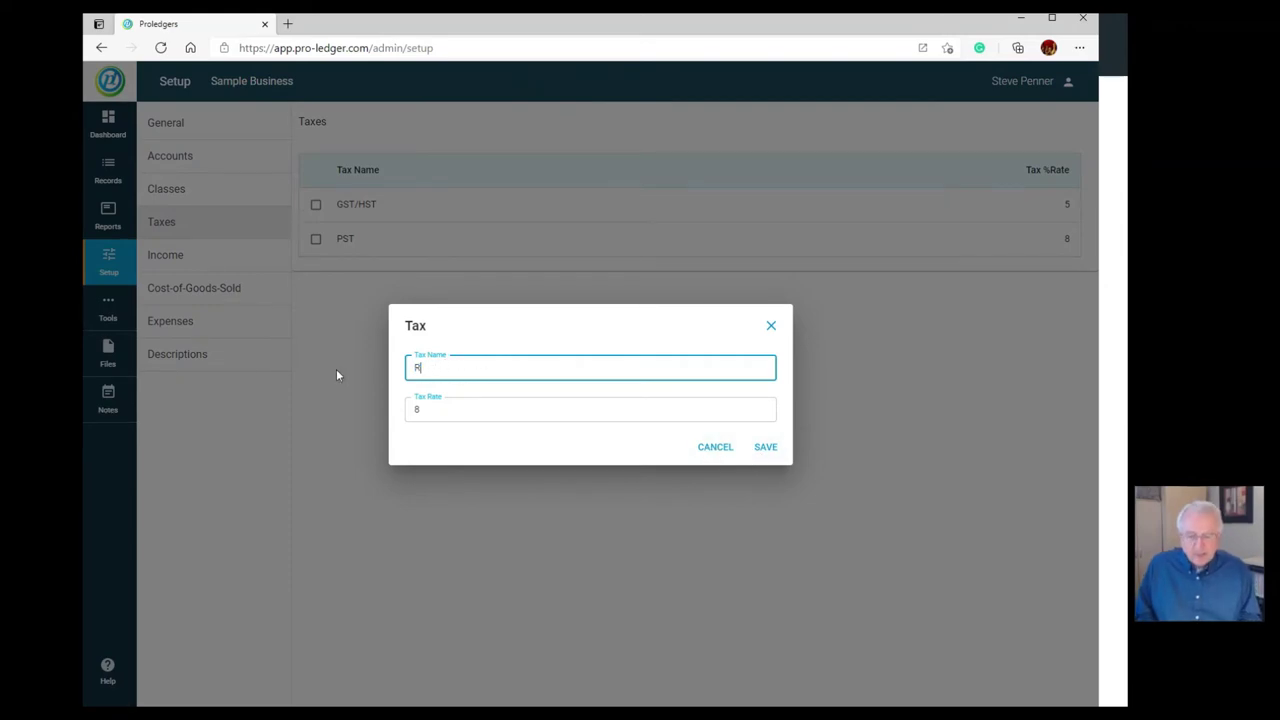
pyautogui.write('T')
pyautogui.click(769, 449)
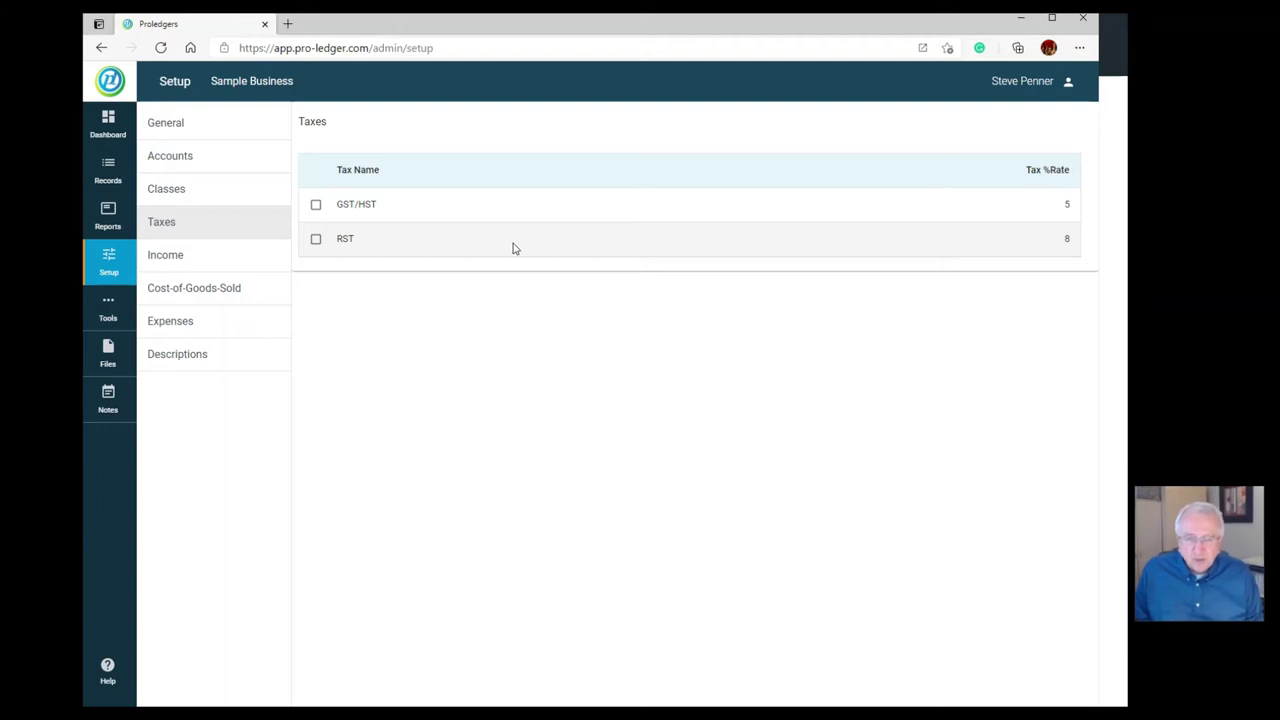
# Step: Compare the Income, Cost-of-Goods-Sold and Expense category lists, ending on Expenses
pyautogui.click(197, 255)
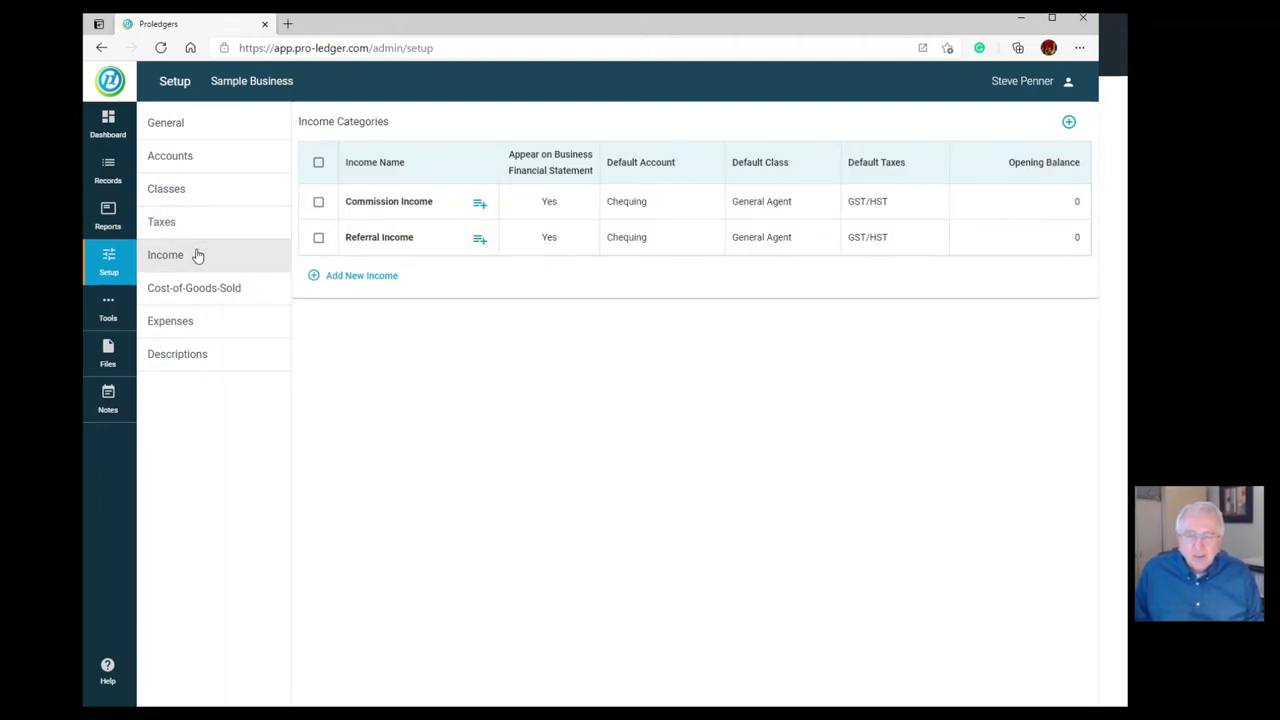
pyautogui.click(207, 285)
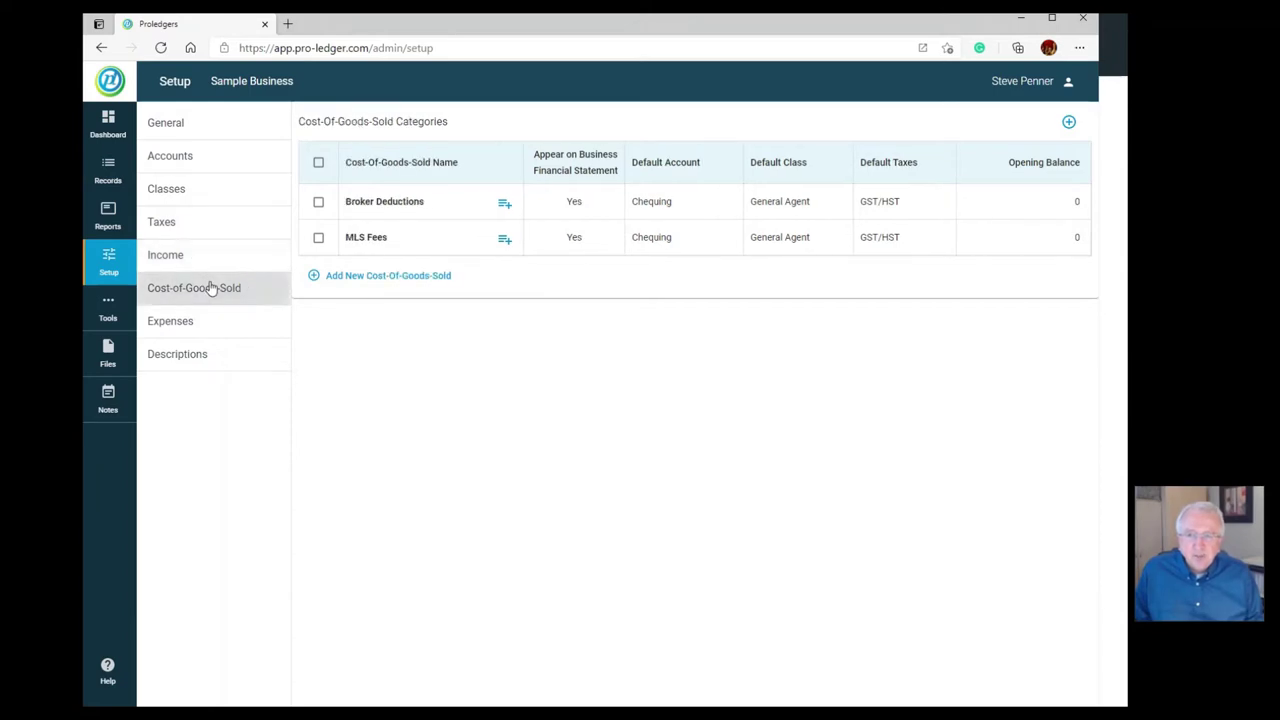
pyautogui.click(211, 325)
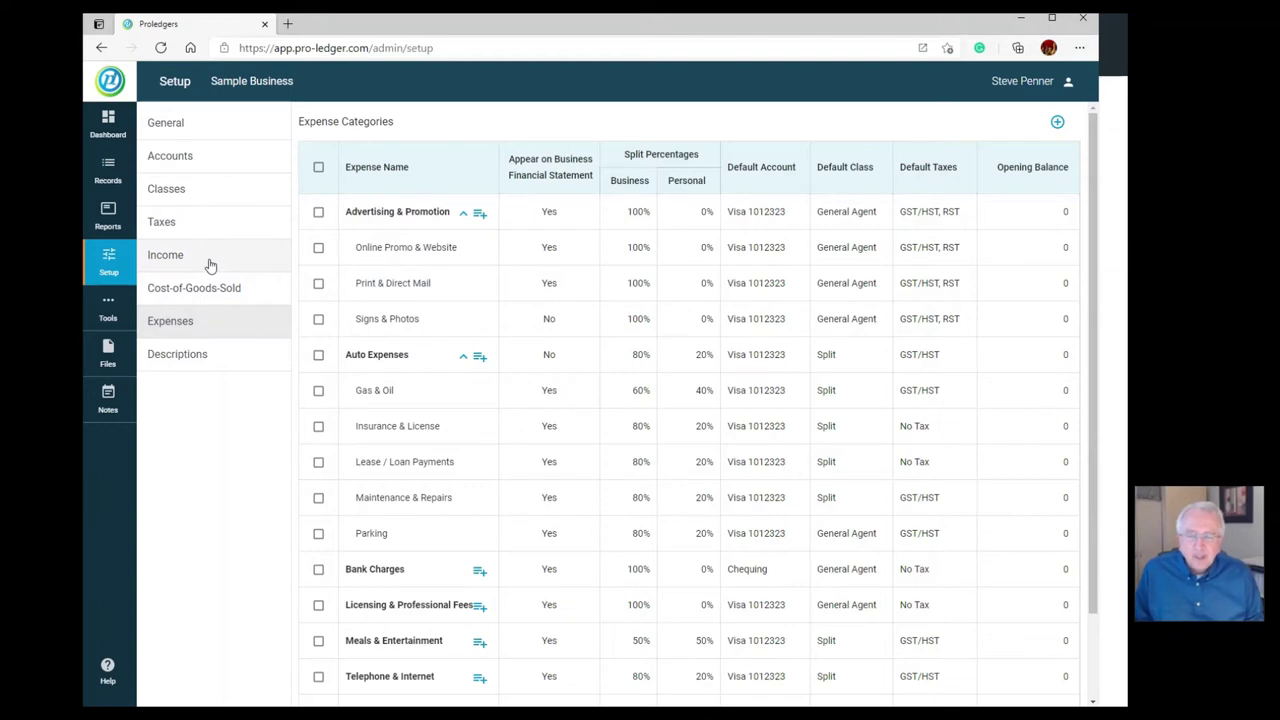
pyautogui.click(210, 263)
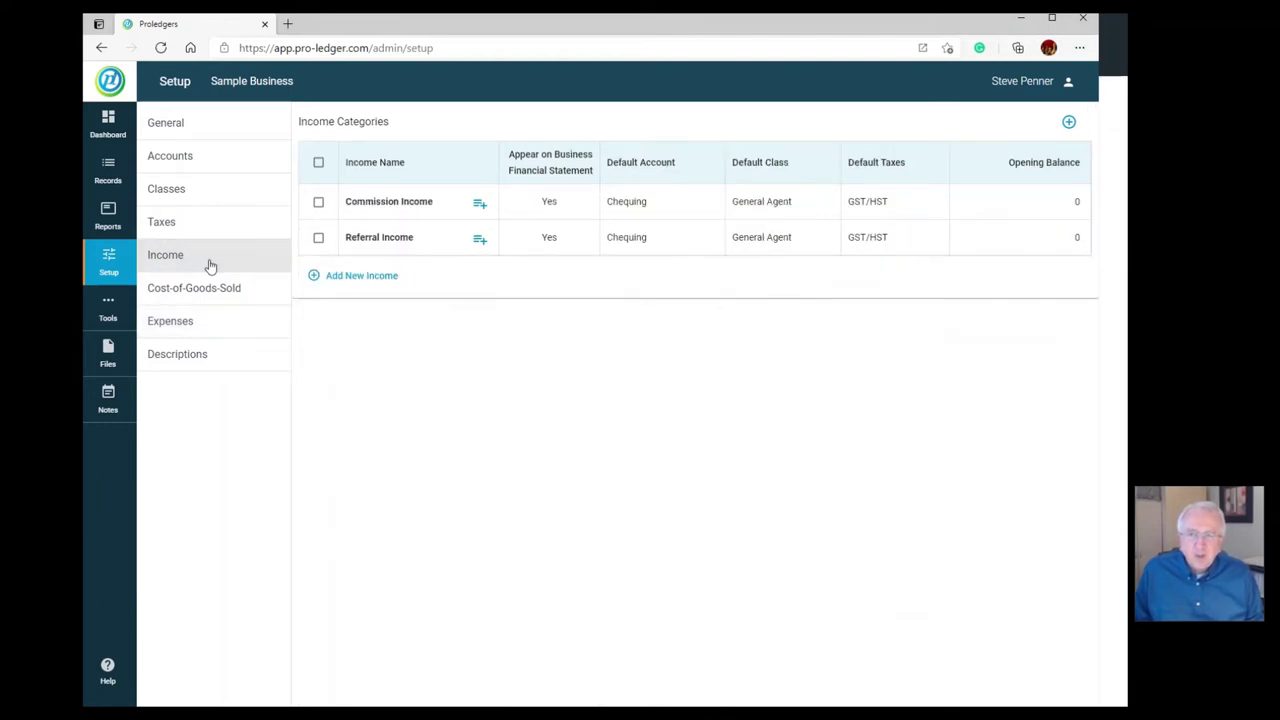
pyautogui.click(206, 291)
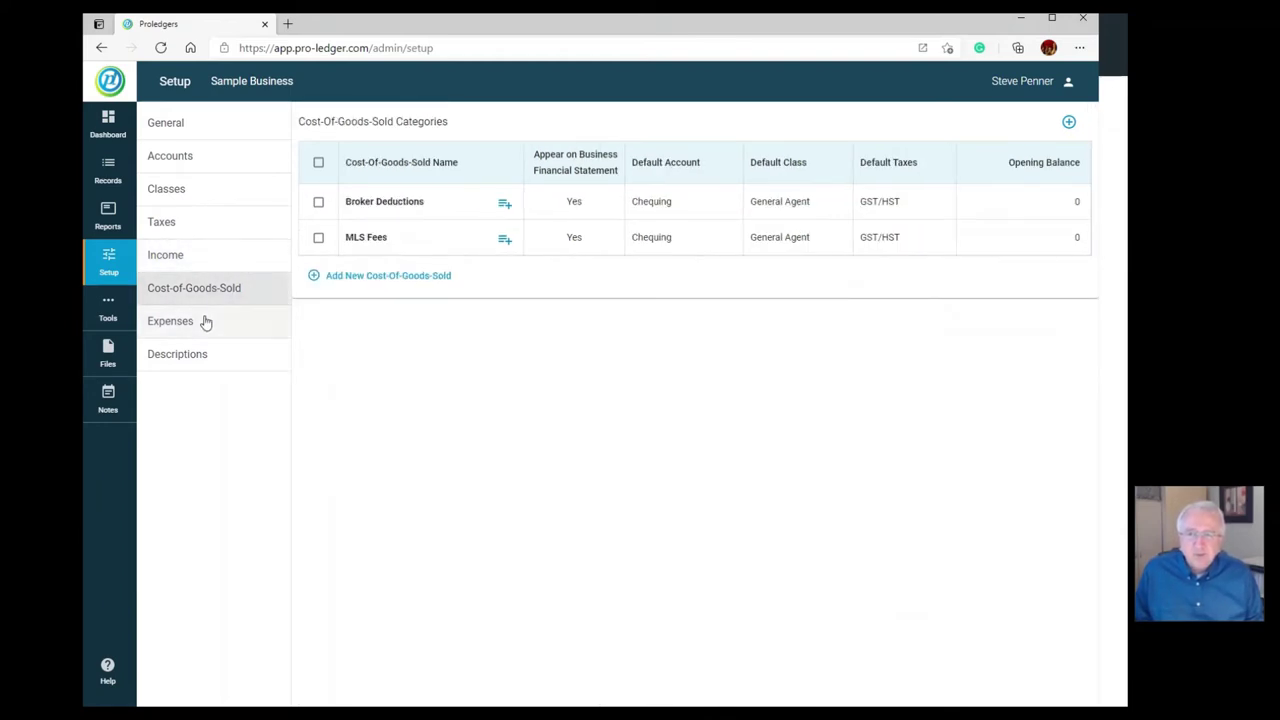
pyautogui.click(203, 323)
pyautogui.click(208, 266)
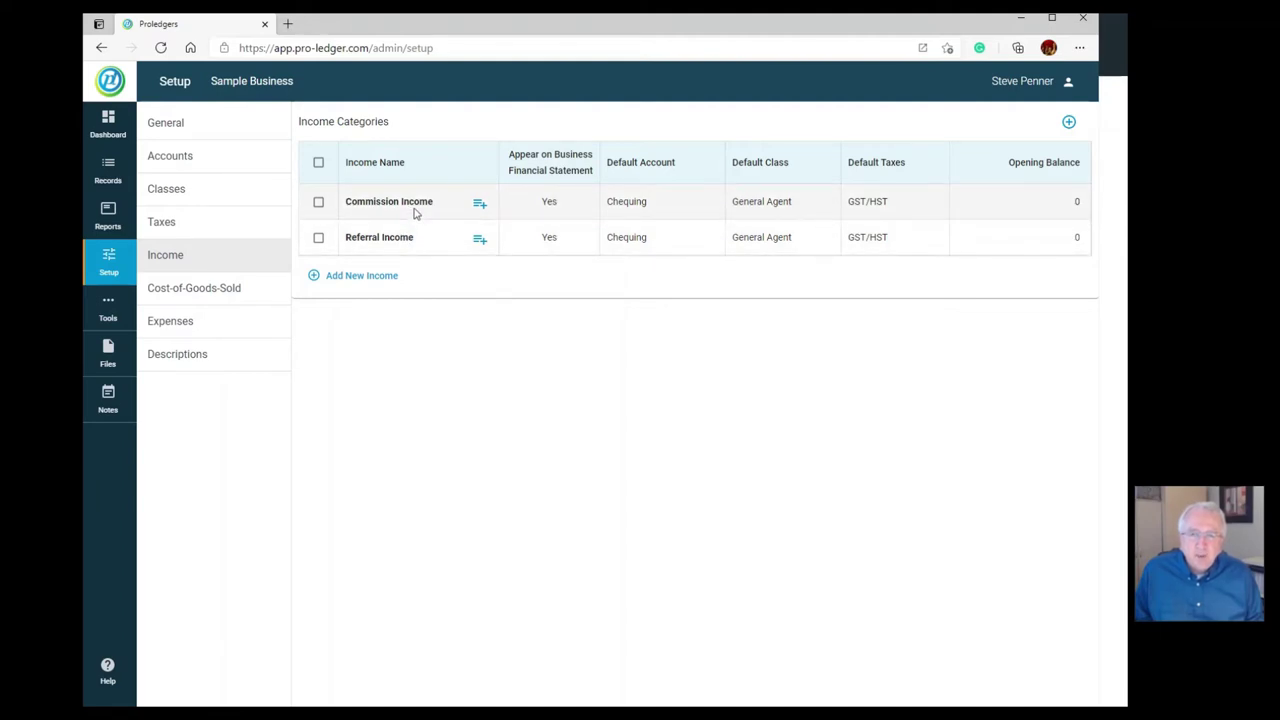
pyautogui.click(183, 320)
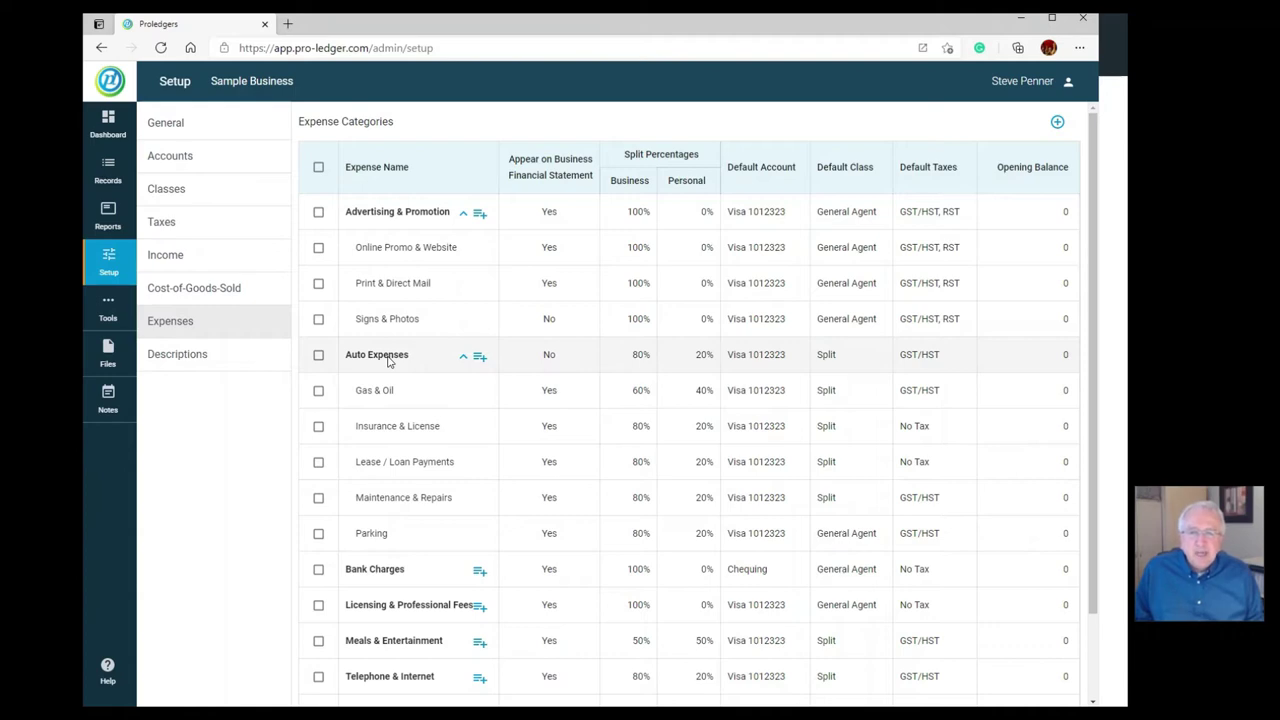
# Step: Start a Car Washes sub-expense under Auto Expenses, shown on the financial statement, with an 80/20 split
pyautogui.click(481, 362)
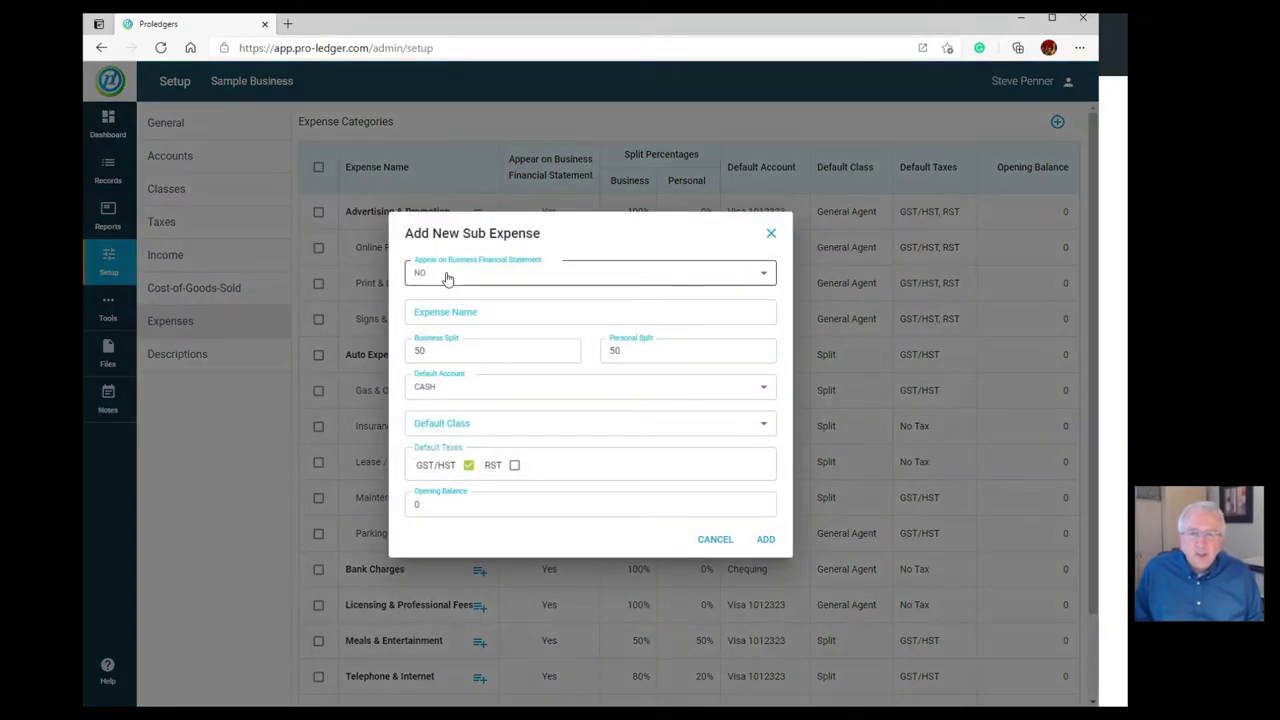
pyautogui.click(451, 274)
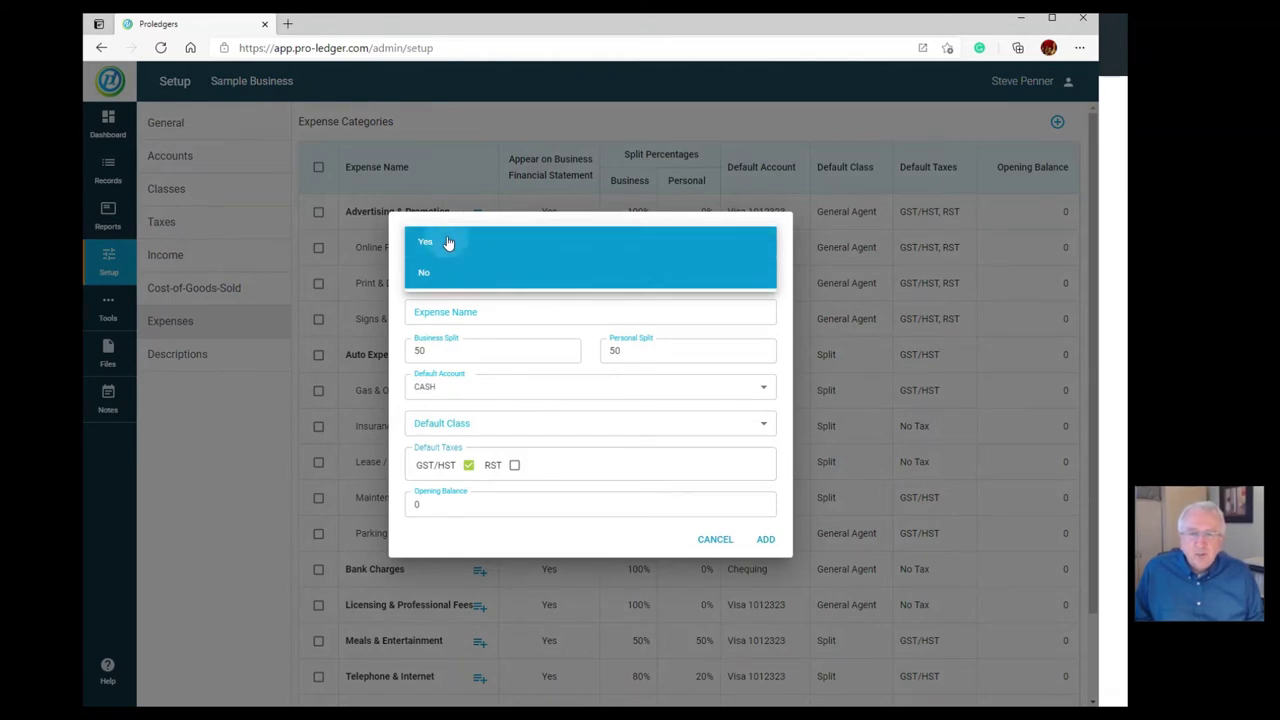
pyautogui.click(449, 244)
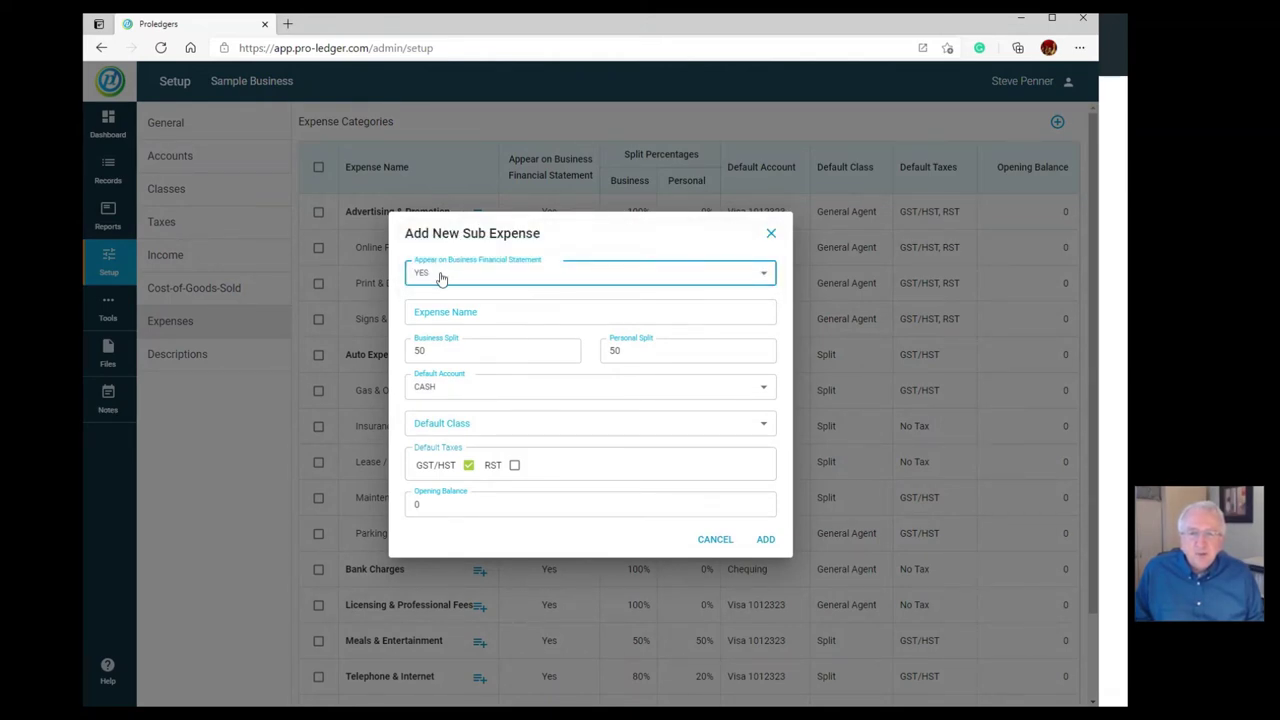
pyautogui.click(466, 312)
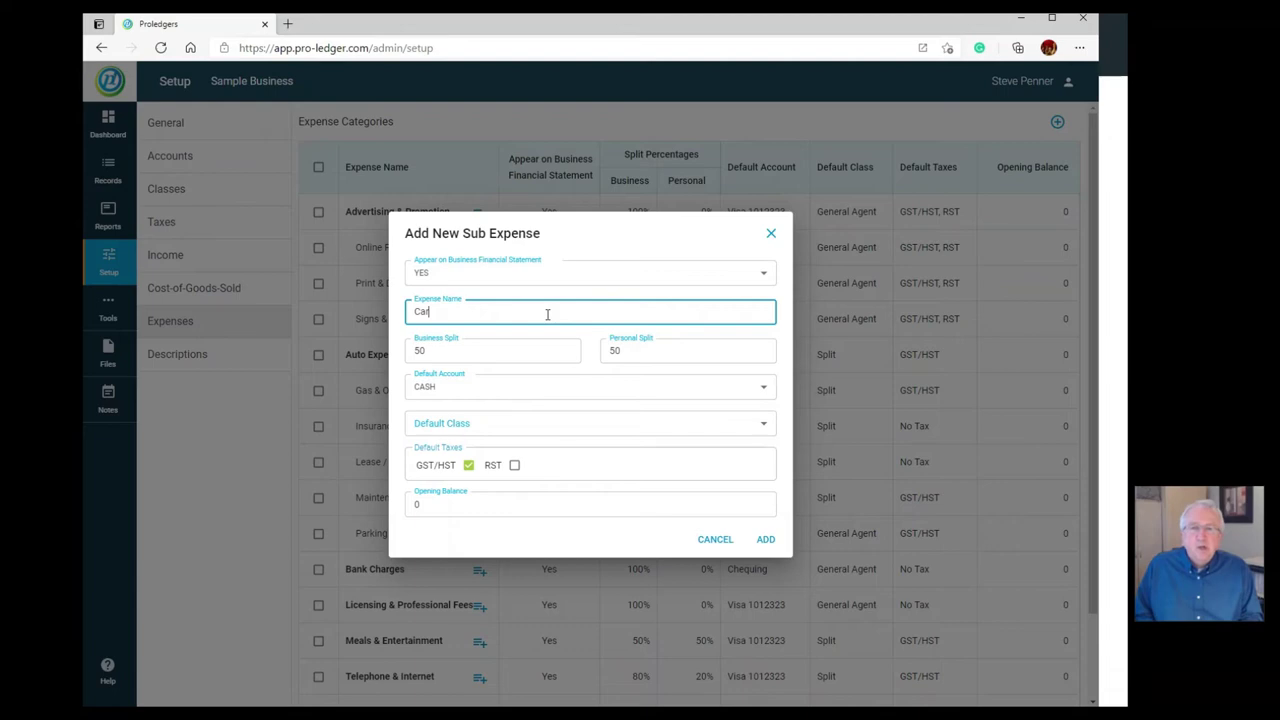
pyautogui.write('Car Washes')
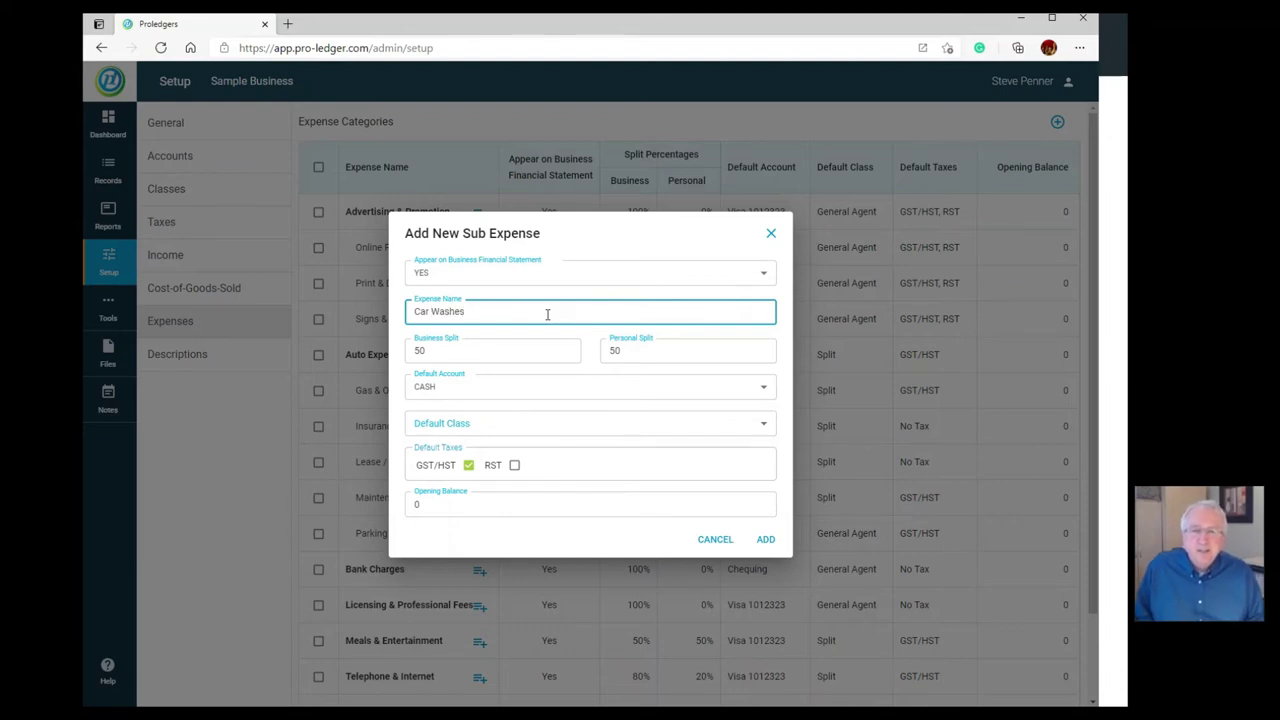
pyautogui.doubleClick(431, 350)
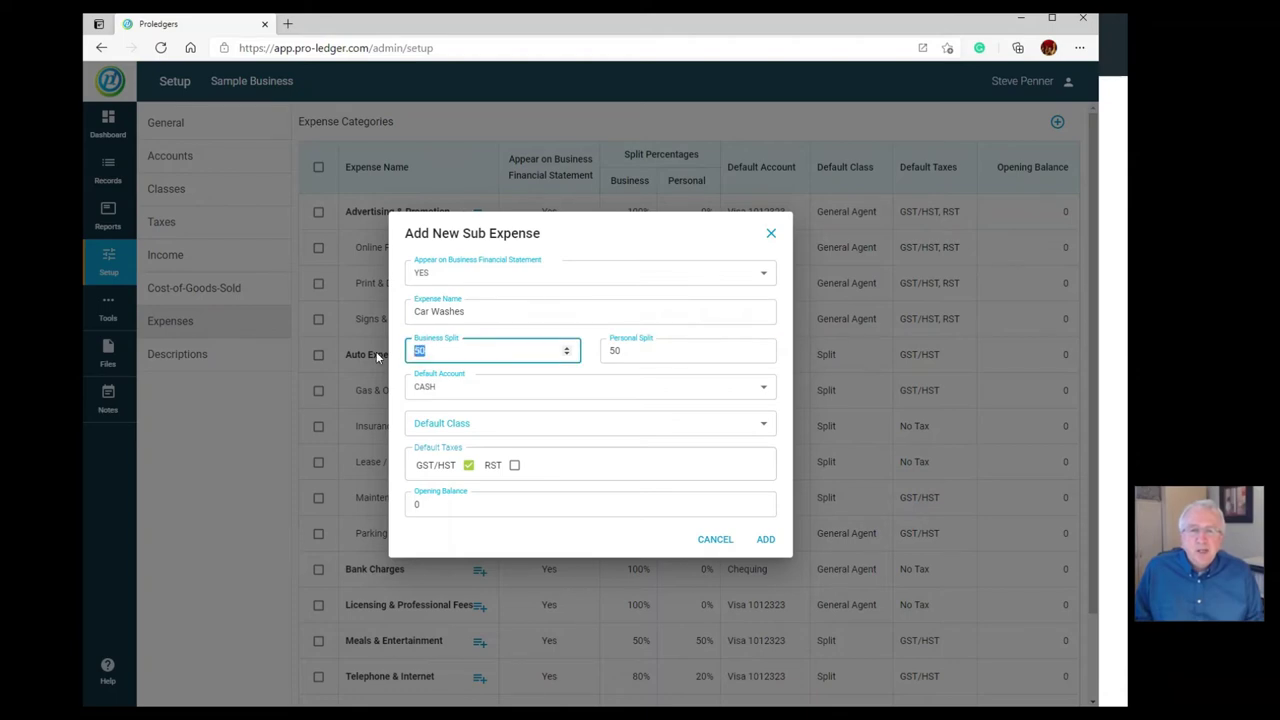
pyautogui.write('80')
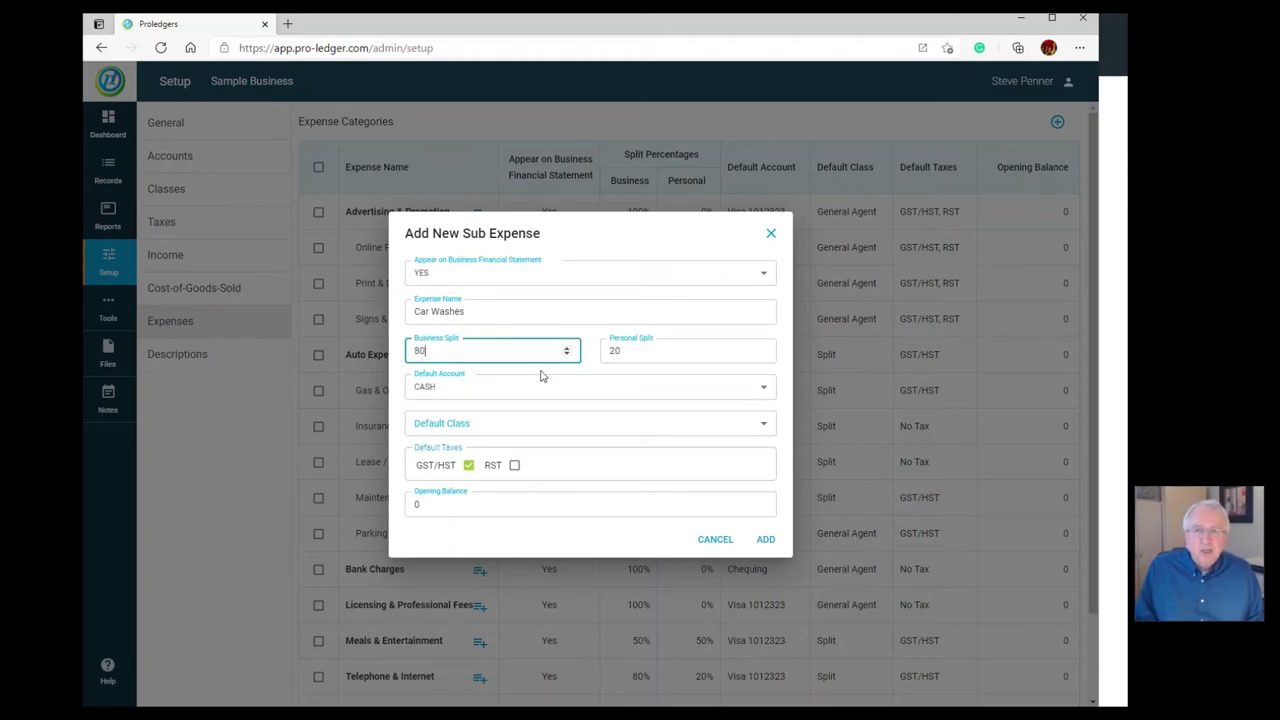
pyautogui.press('Tab')
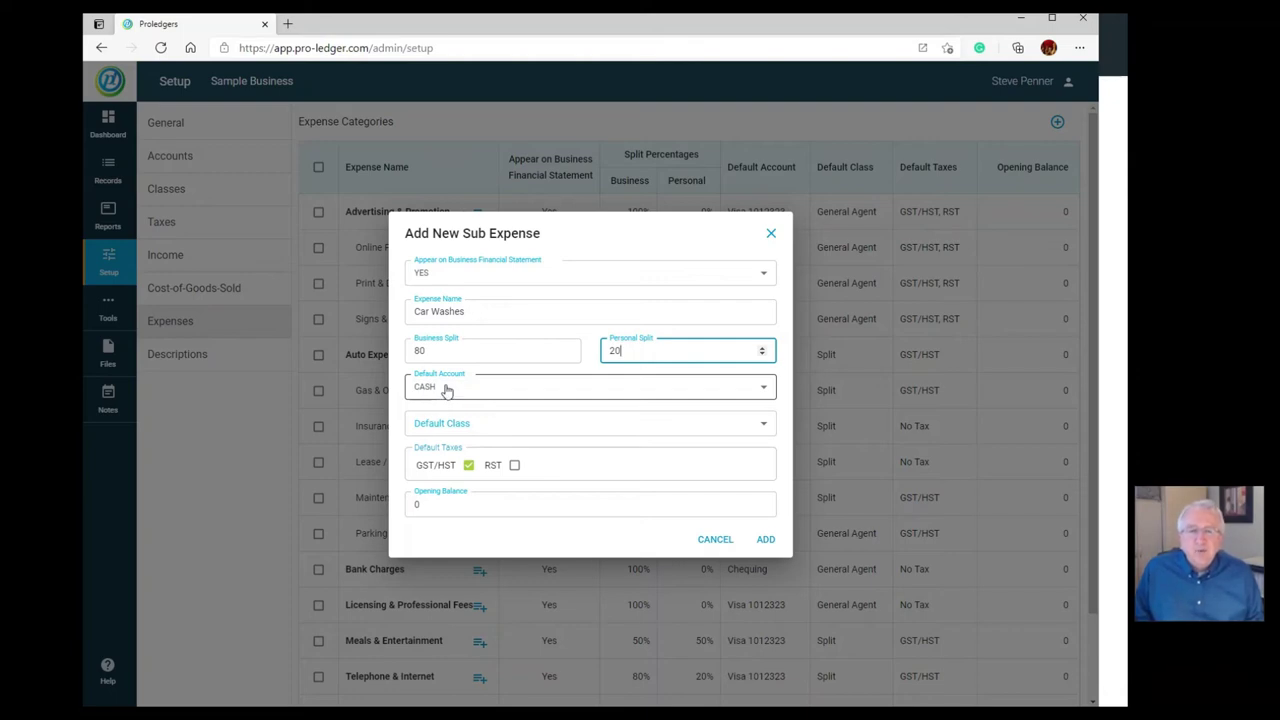
# Step: Set its default account to Visa 1012323 and class to General Agent, then add it
pyautogui.click(447, 389)
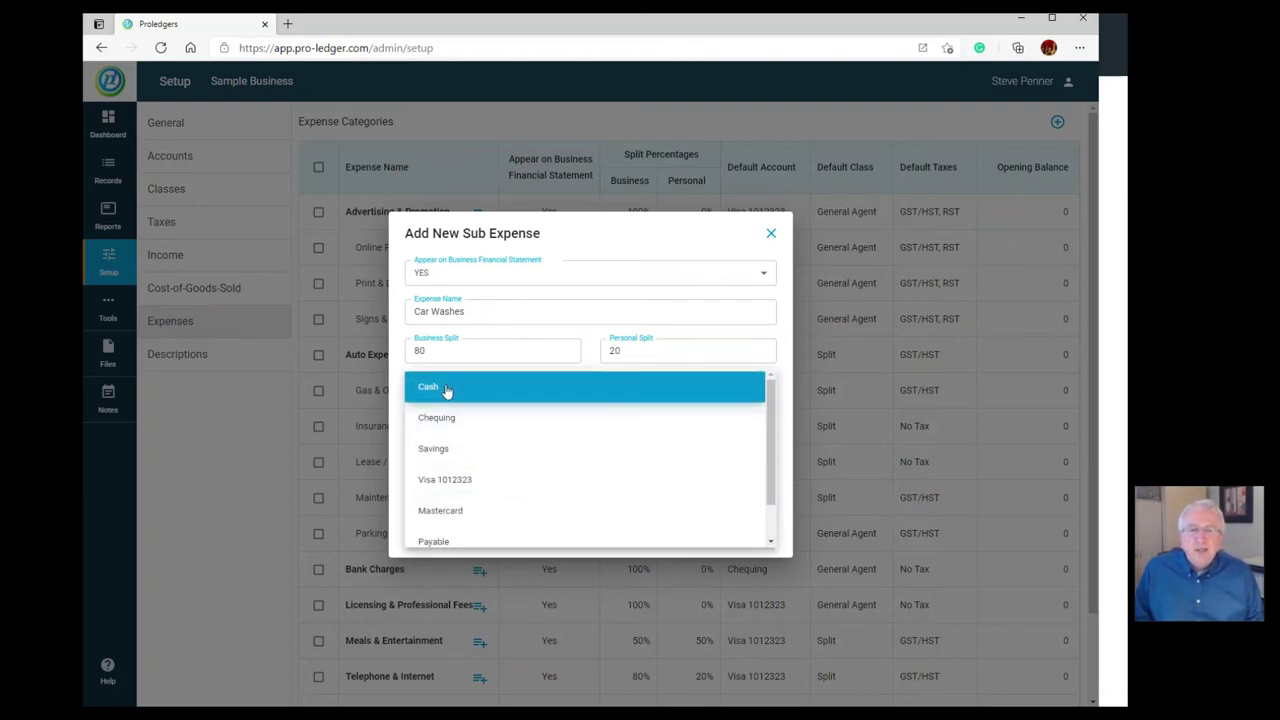
pyautogui.click(460, 490)
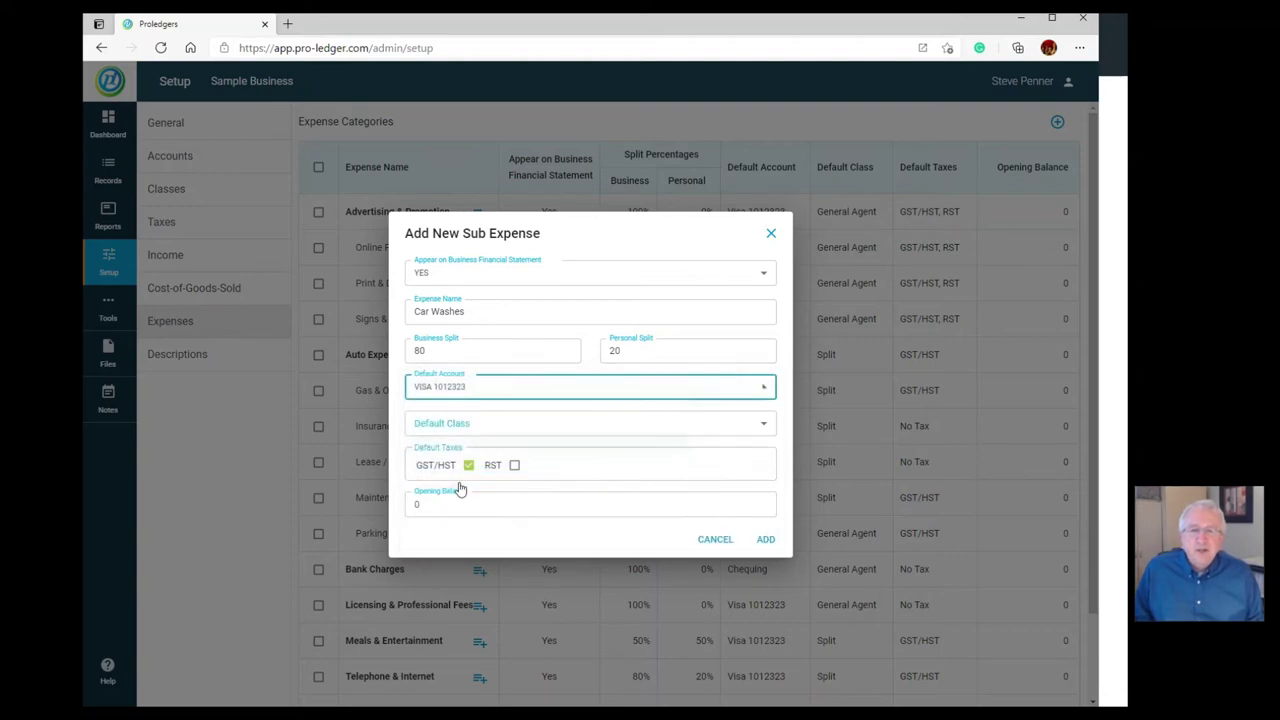
pyautogui.click(452, 426)
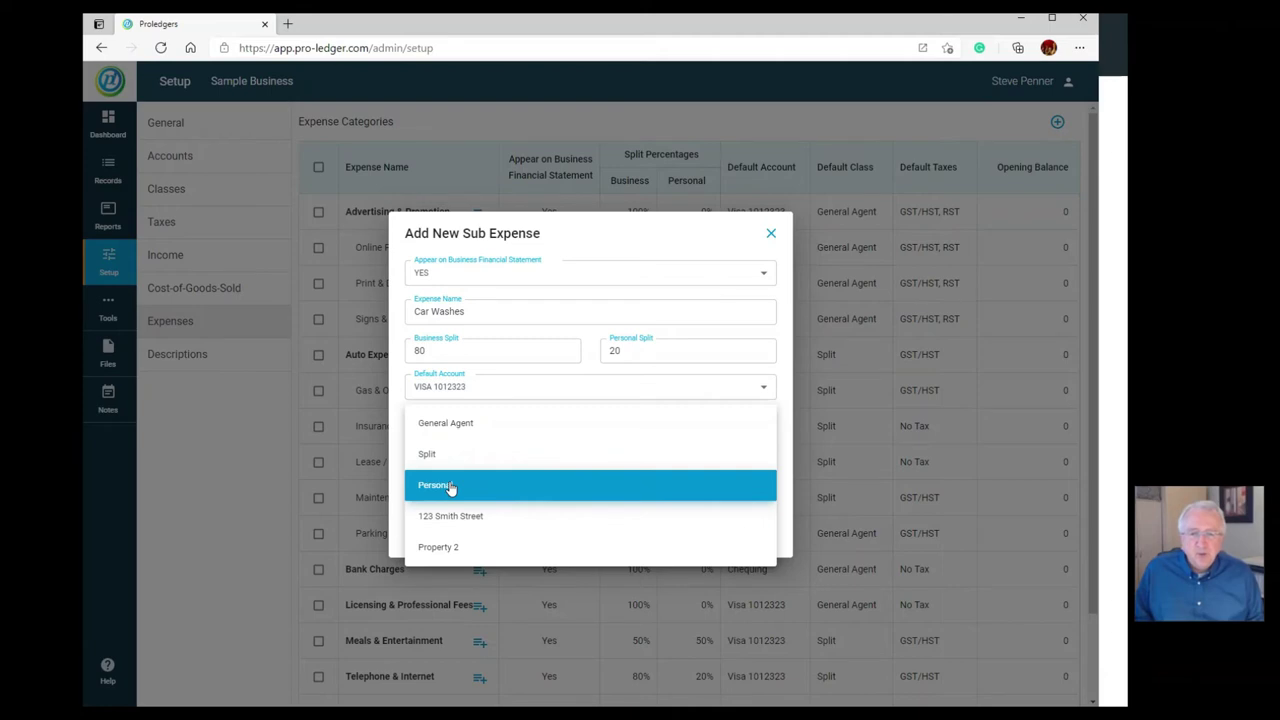
pyautogui.click(463, 424)
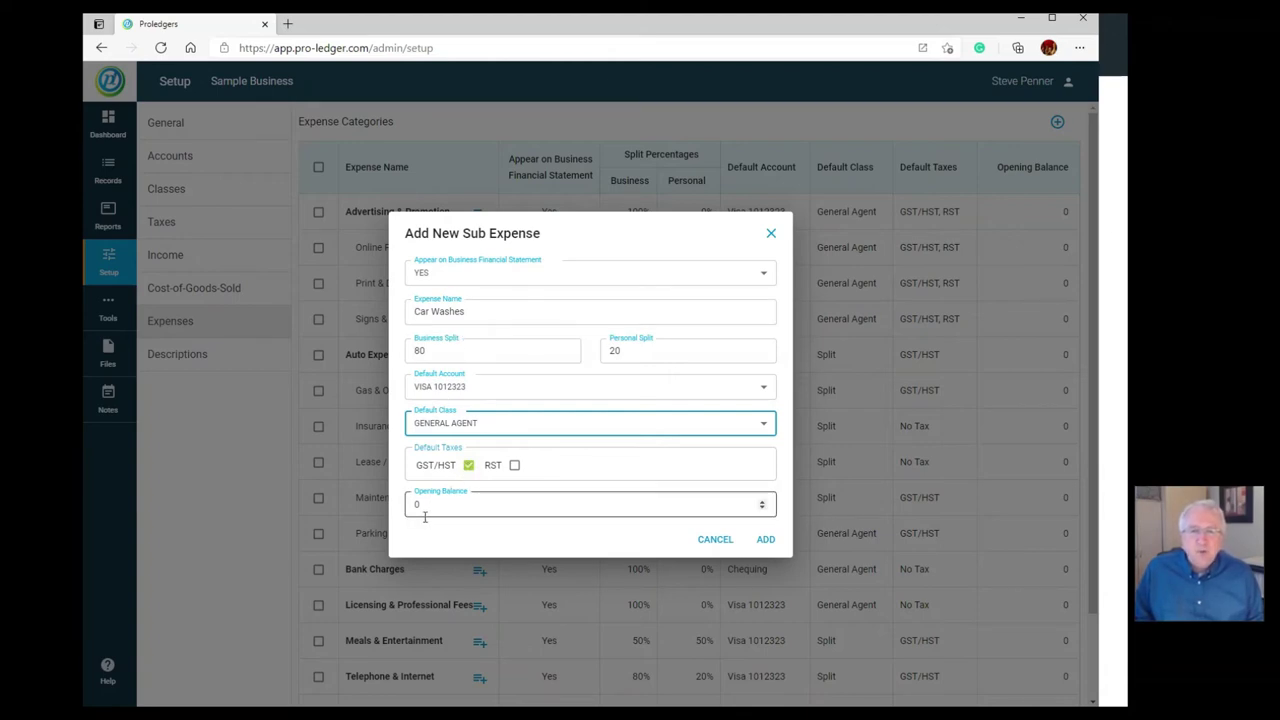
pyautogui.click(766, 541)
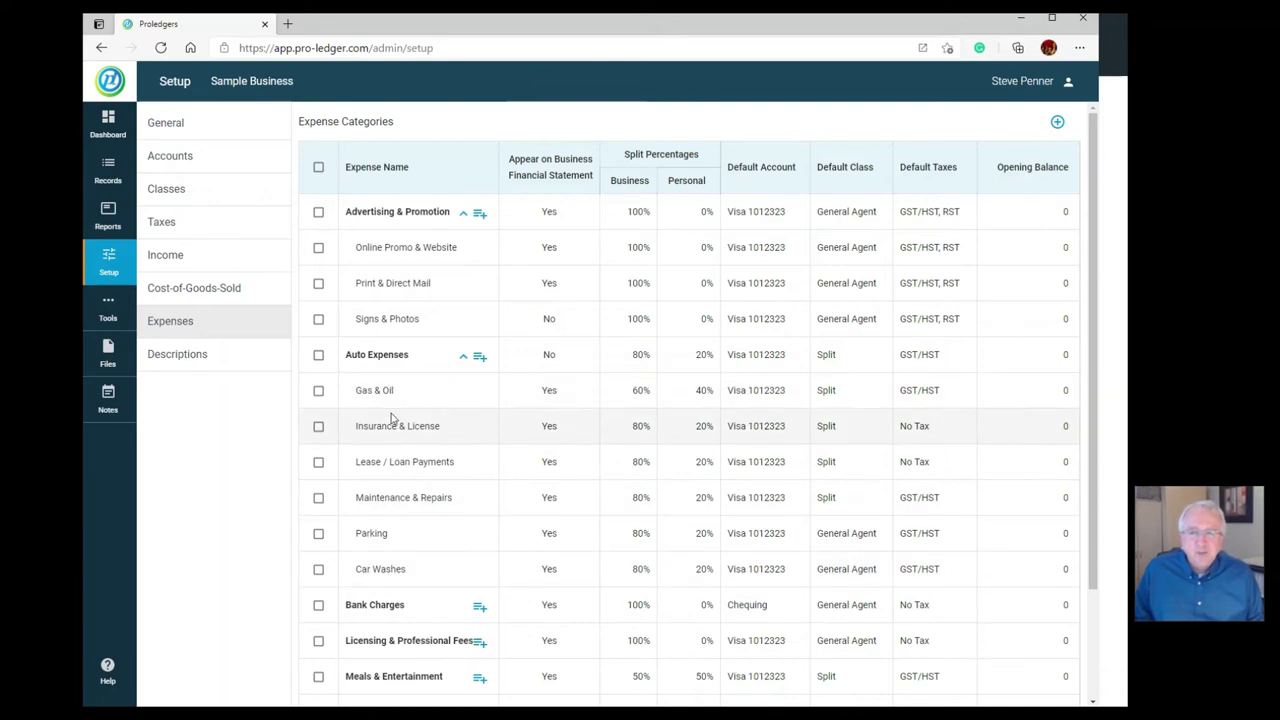
# Step: Start a new expense record in Car Washes with General Agent as the class
pyautogui.click(110, 165)
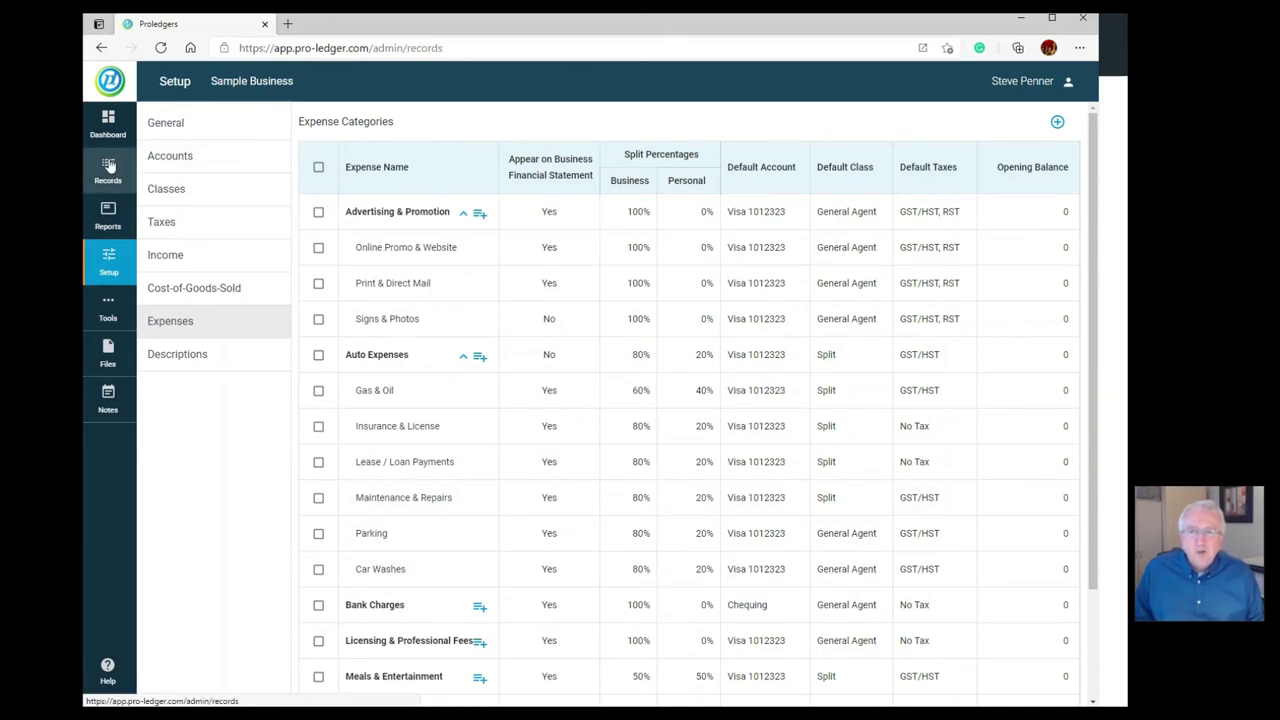
pyautogui.click(200, 125)
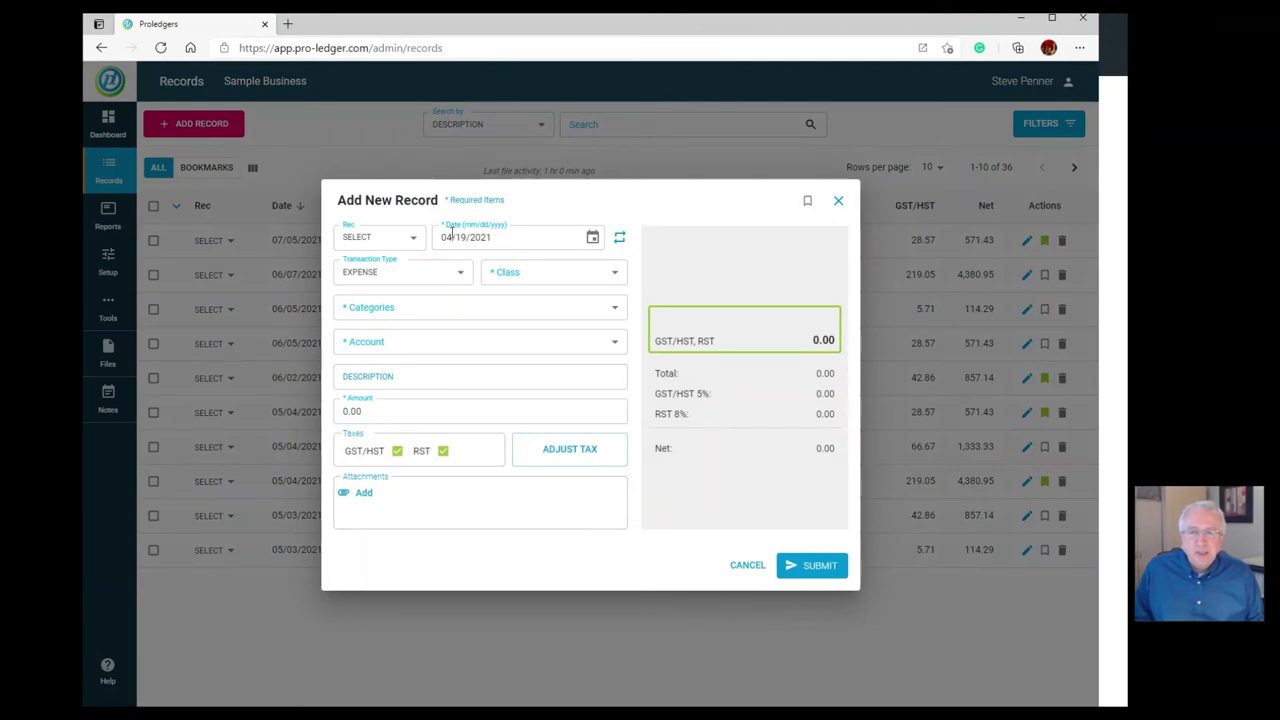
pyautogui.click(400, 275)
pyautogui.click(425, 278)
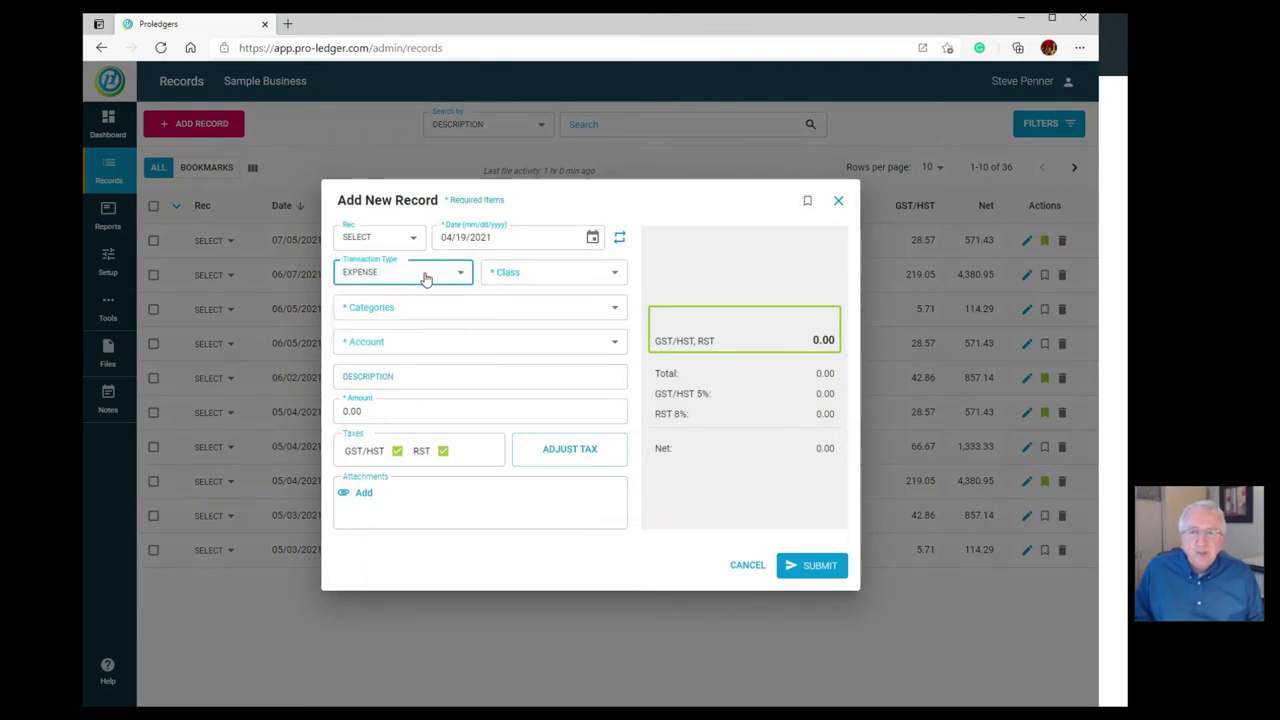
pyautogui.click(400, 306)
pyautogui.scroll(-2, 402, 390)
pyautogui.scroll(-3, 400, 397)
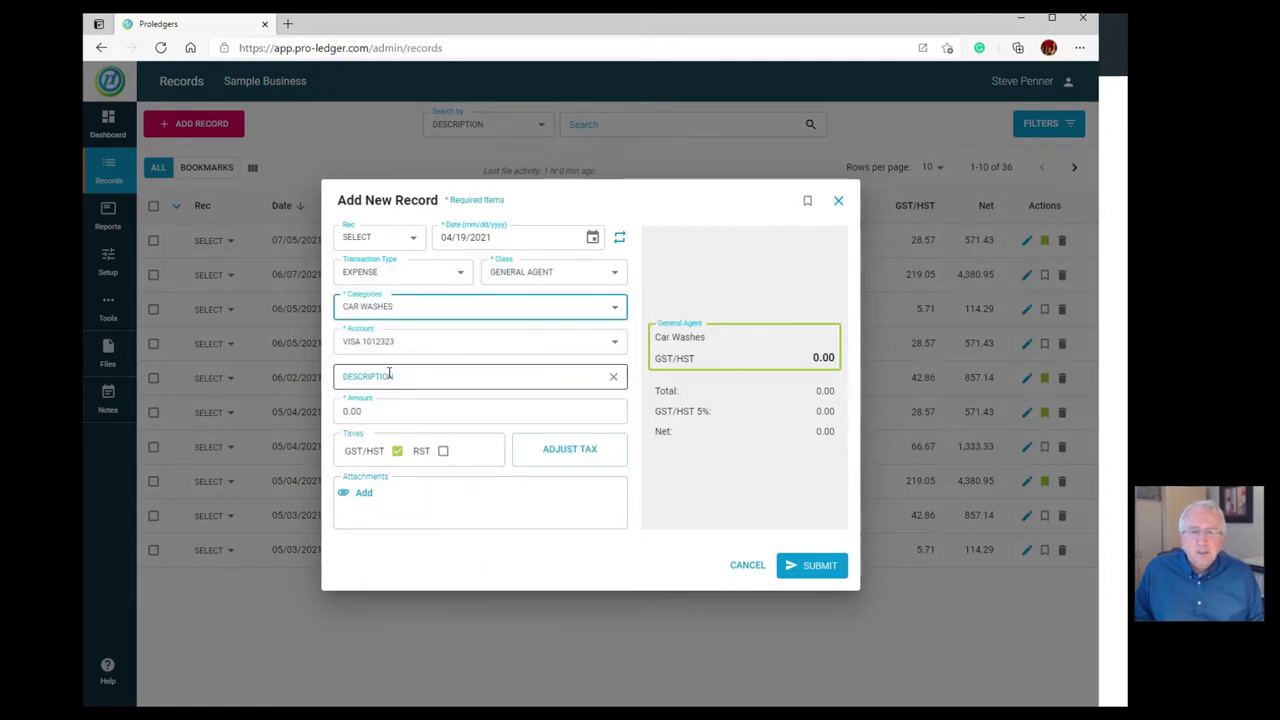
pyautogui.click(539, 280)
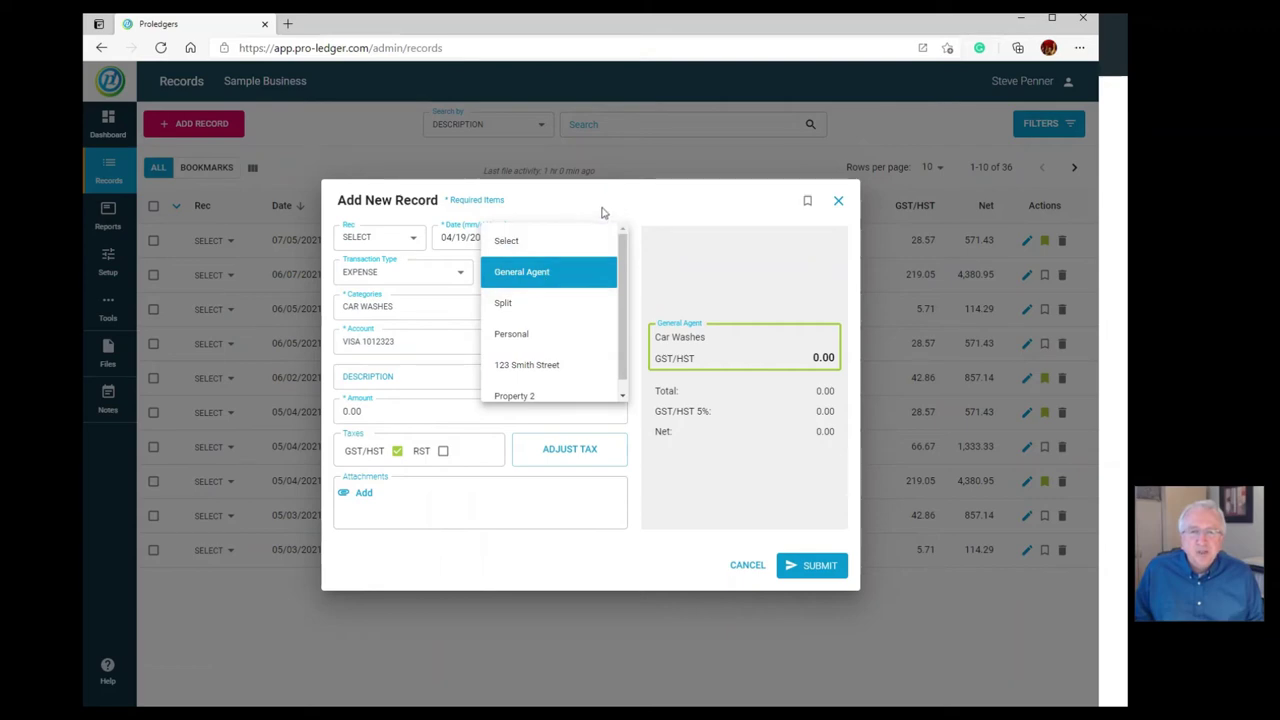
pyautogui.click(519, 274)
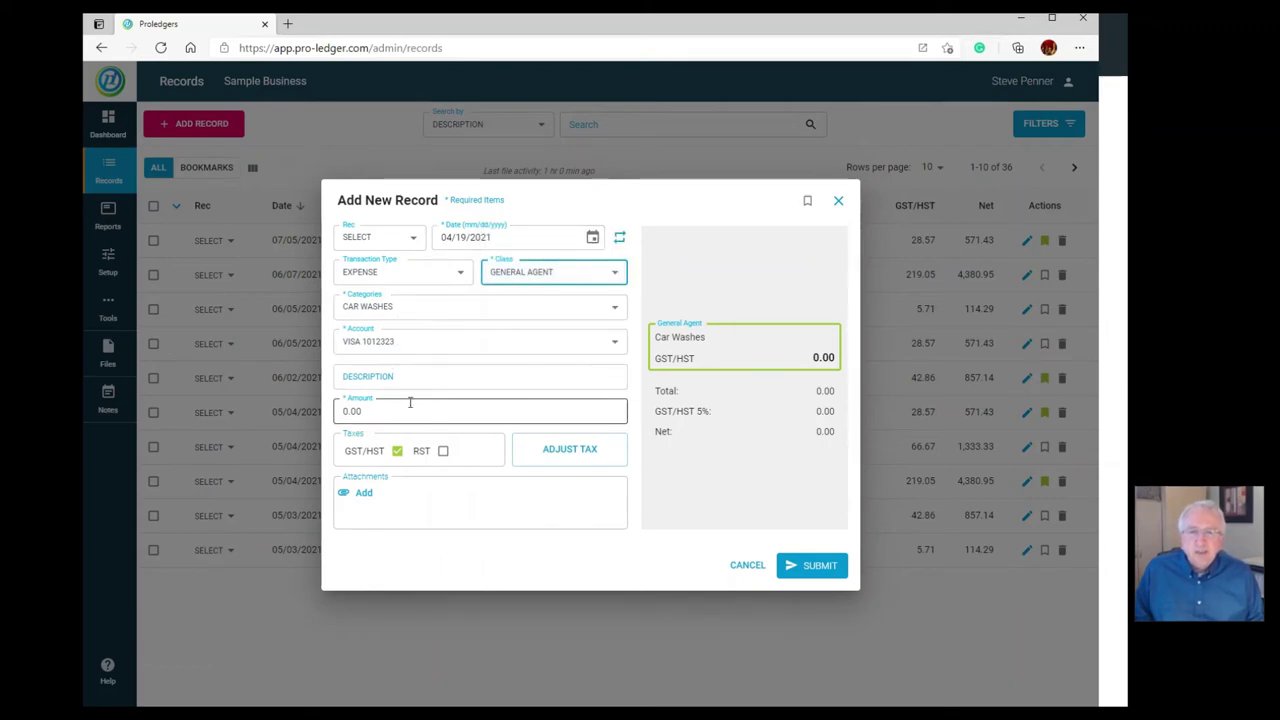
# Step: Enter a 4.00 amount and remove GST/HST, leaving the record without an attachment
pyautogui.click(368, 408)
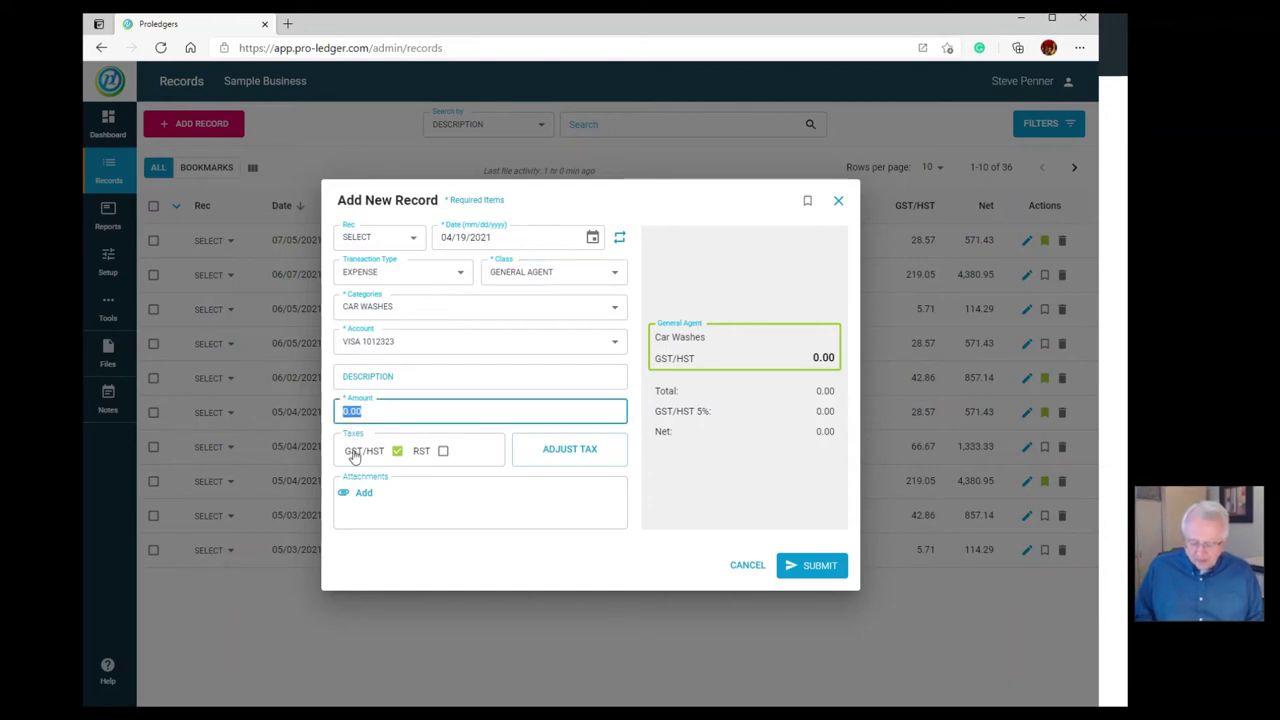
pyautogui.write('4')
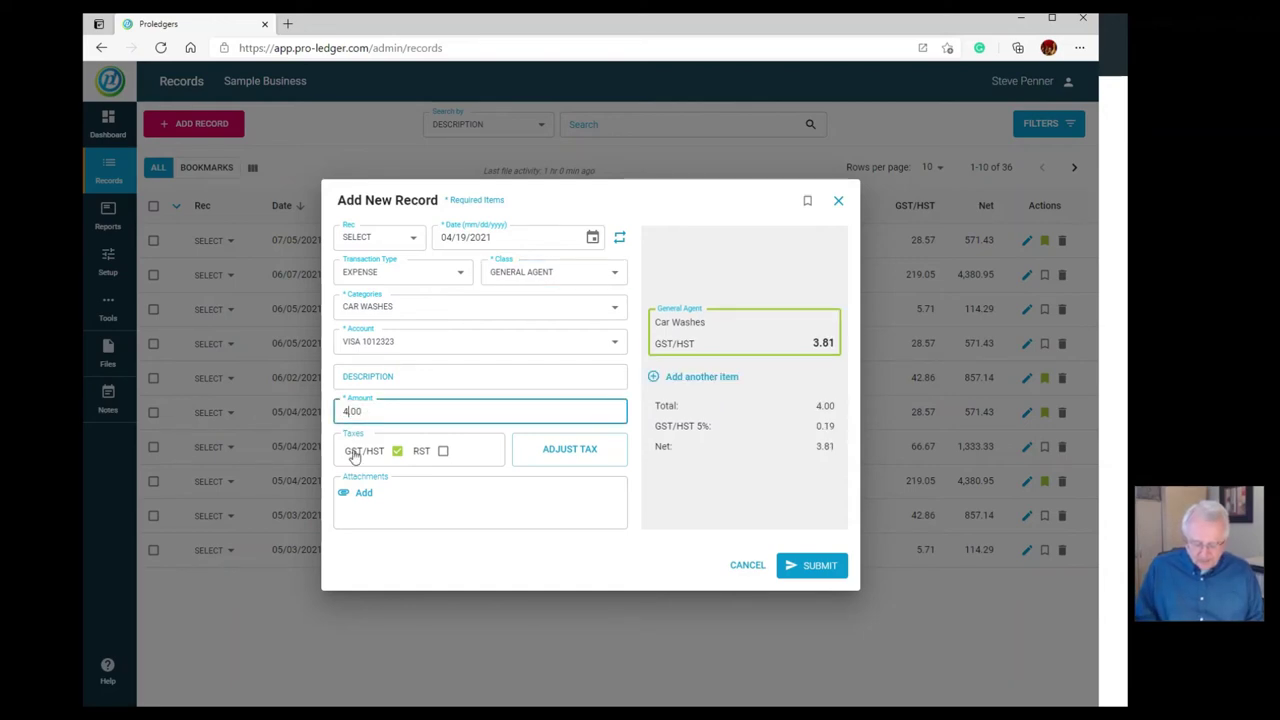
pyautogui.click(421, 493)
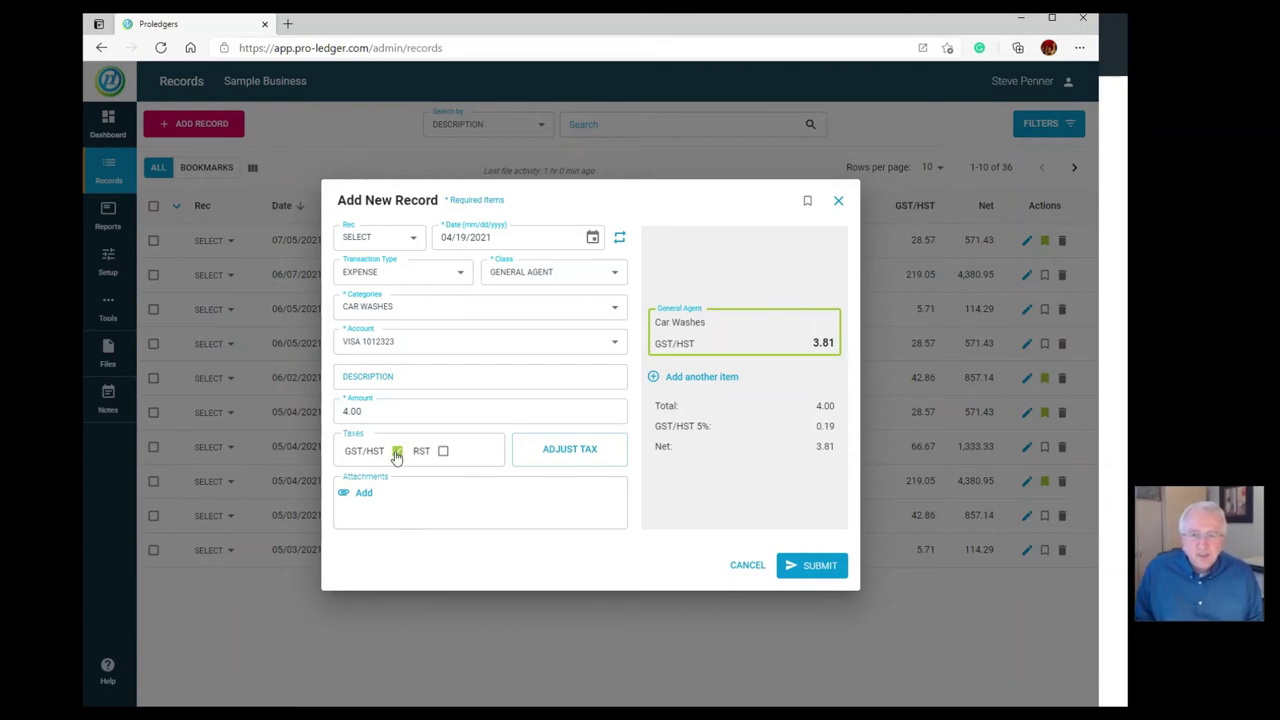
pyautogui.click(397, 451)
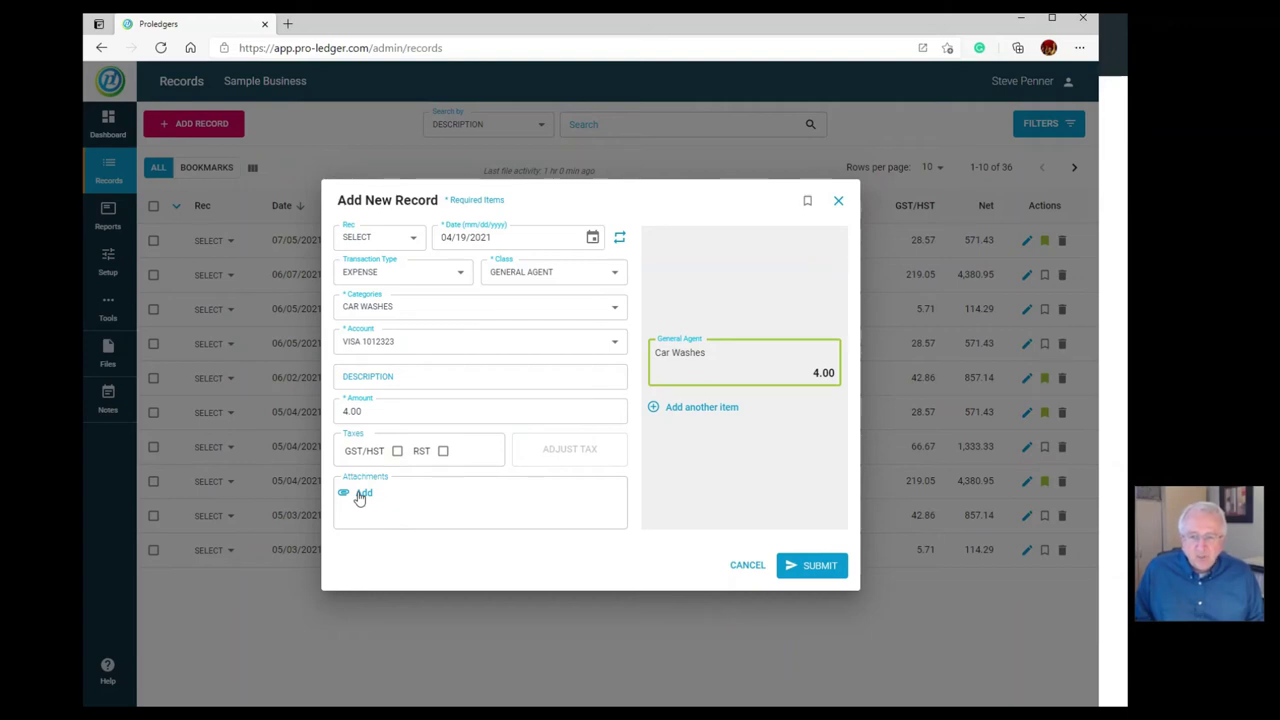
pyautogui.click(362, 493)
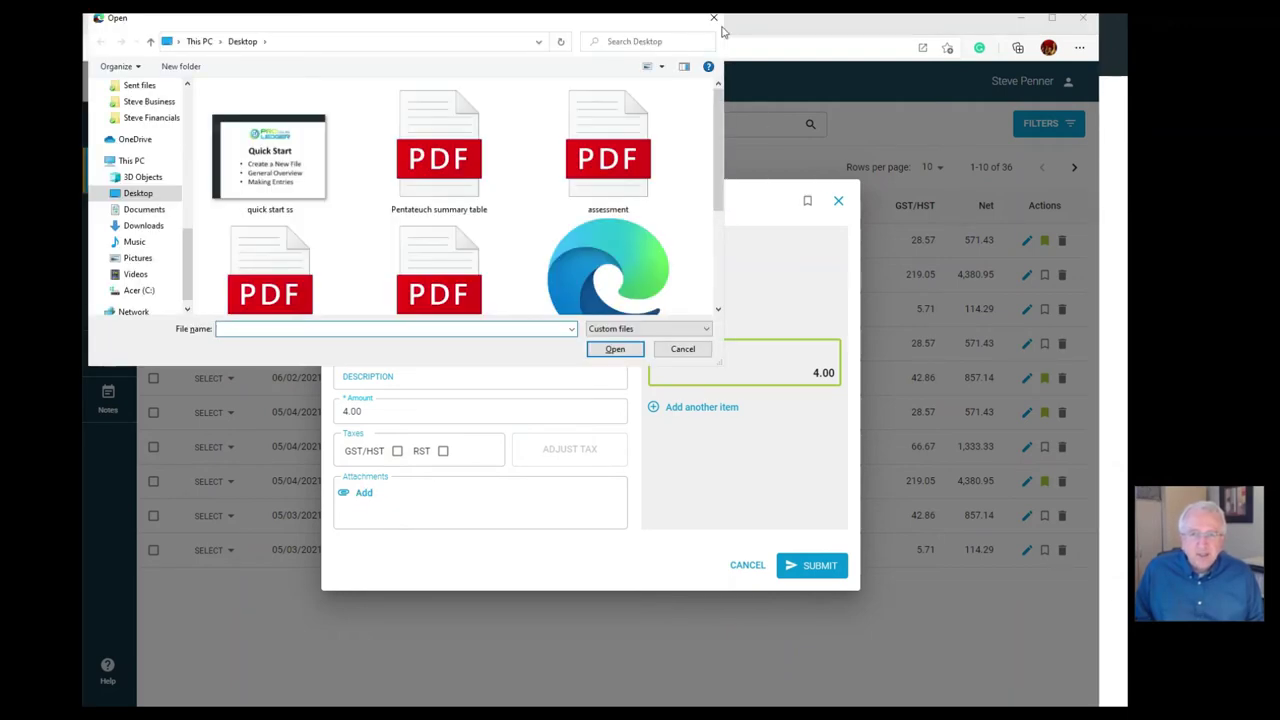
pyautogui.click(716, 20)
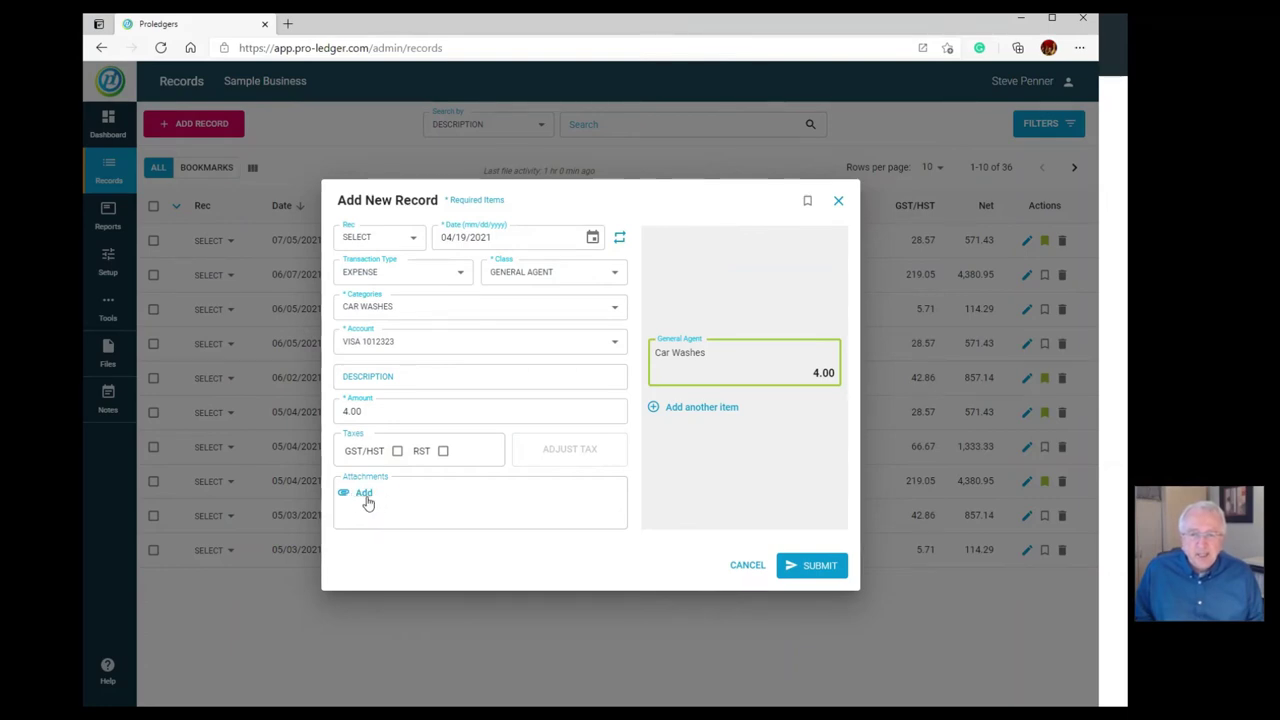
# Step: Submit the record without repeat dates, close the form and return to setup
pyautogui.click(621, 238)
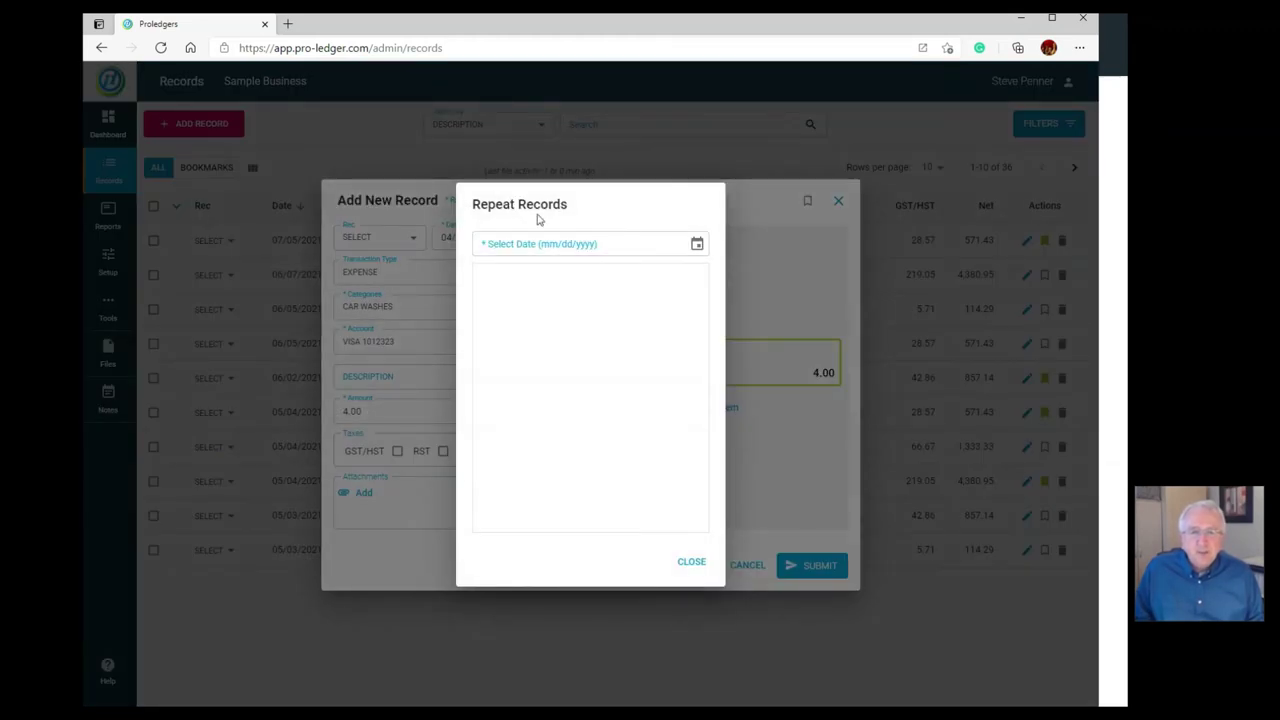
pyautogui.click(691, 563)
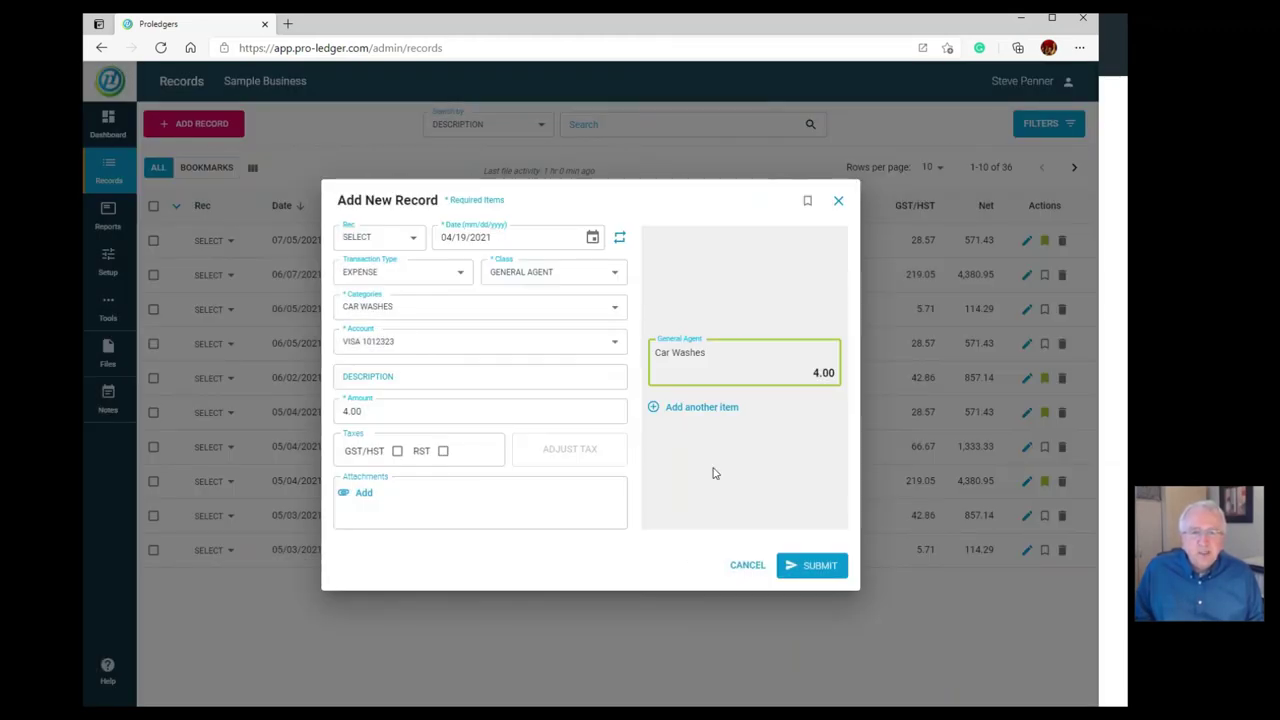
pyautogui.click(826, 568)
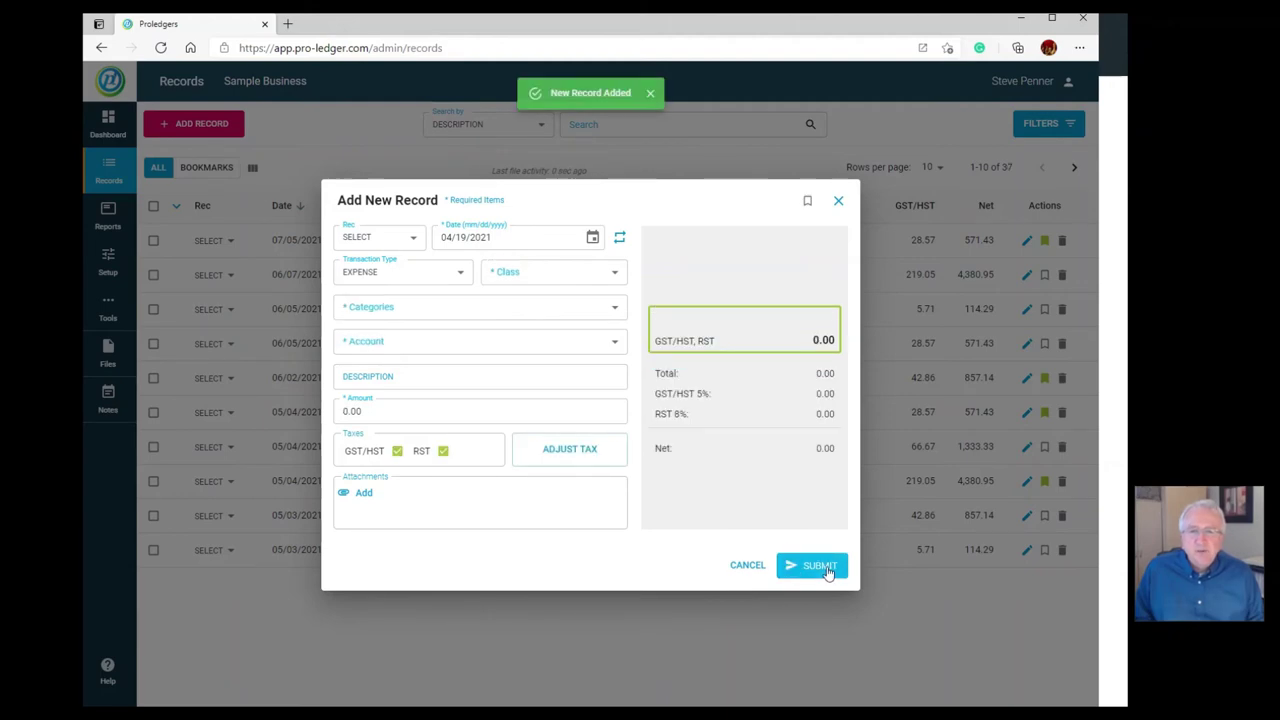
pyautogui.click(838, 205)
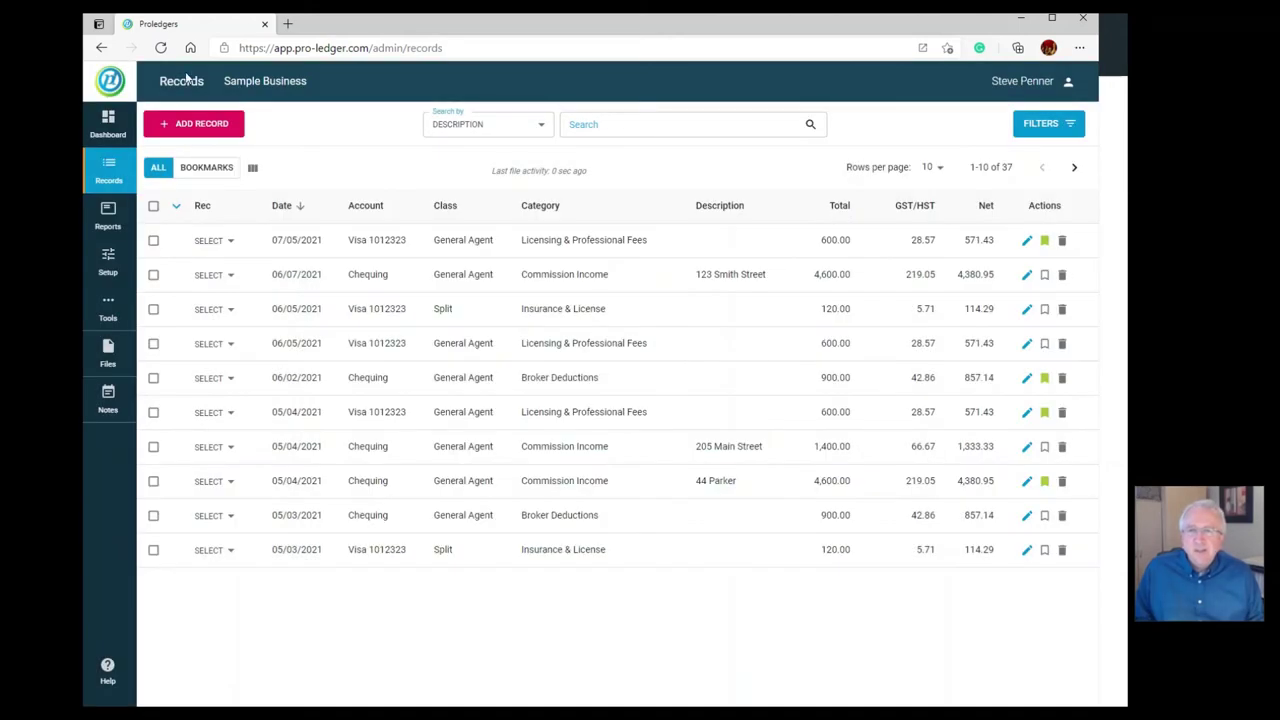
pyautogui.click(108, 262)
# Step: Find Car Washes at 4.00 in the profit and loss report and list the three Gas & Oil records
pyautogui.click(178, 324)
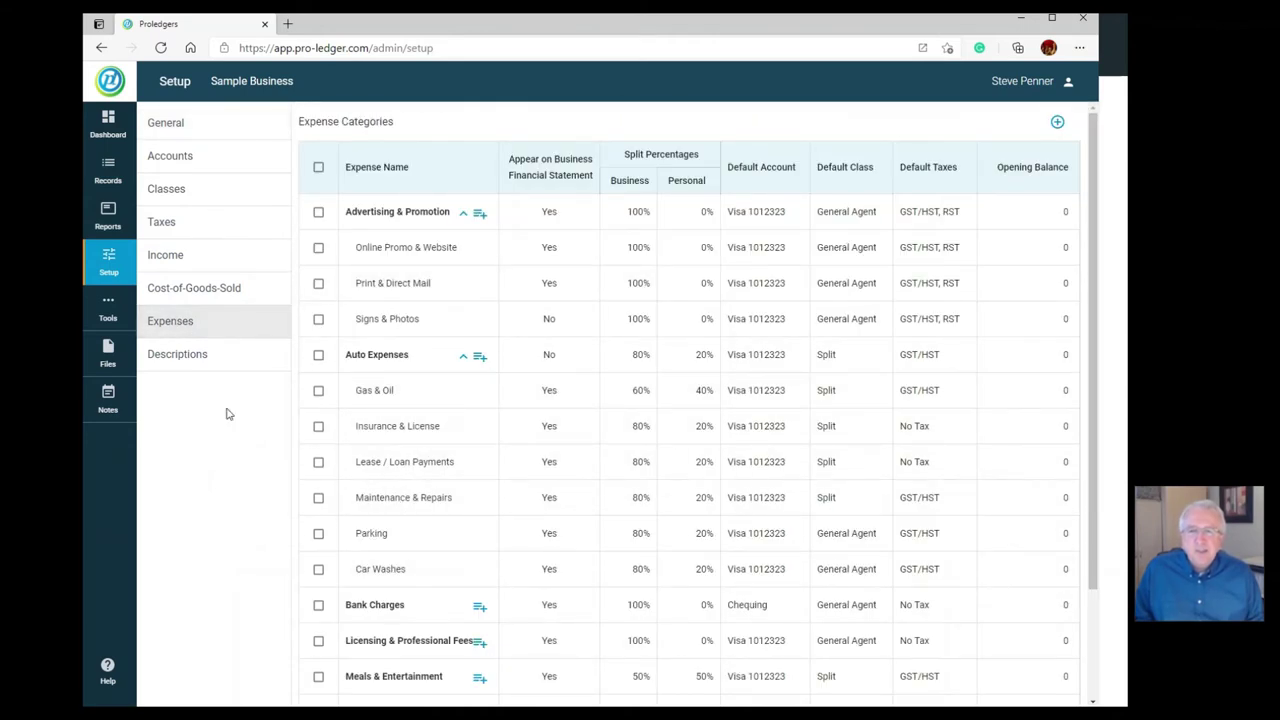
pyautogui.click(108, 218)
pyautogui.scroll(-3, 372, 600)
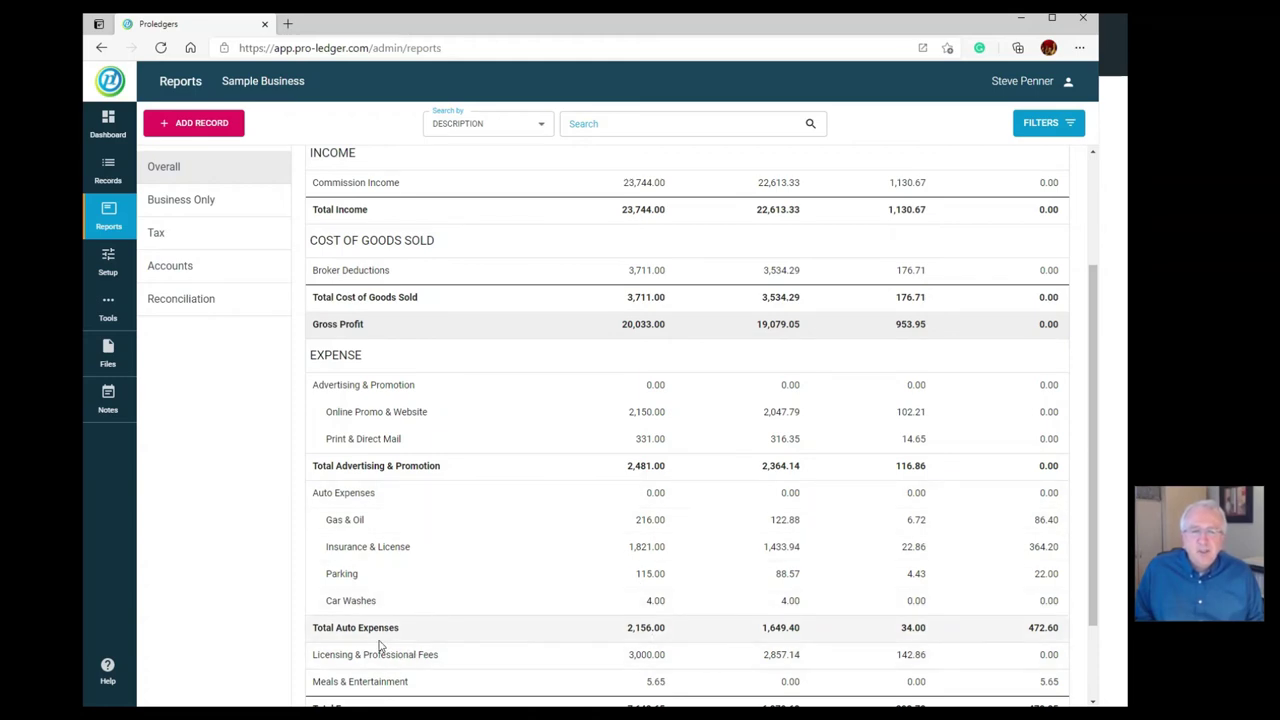
pyautogui.click(655, 522)
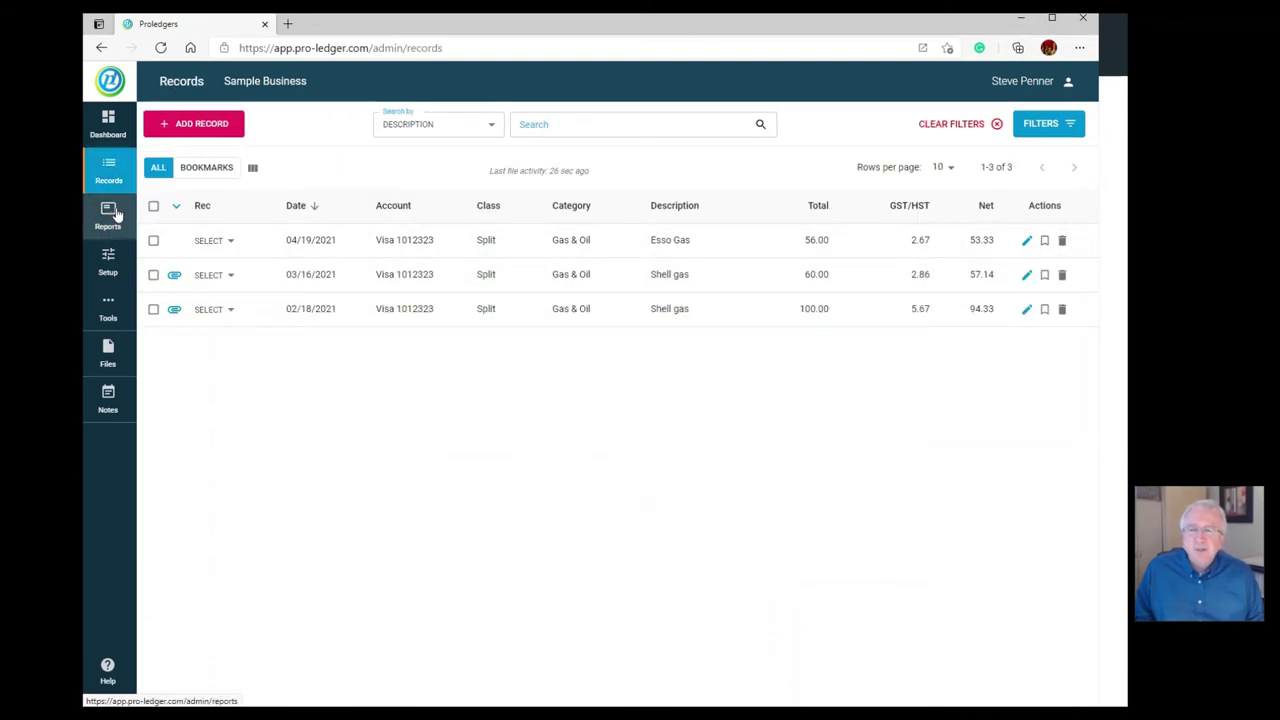
# Step: Browse the Income and Cost-of-Goods-Sold categories, abandon a new COGS category, and end on Expenses
pyautogui.click(108, 260)
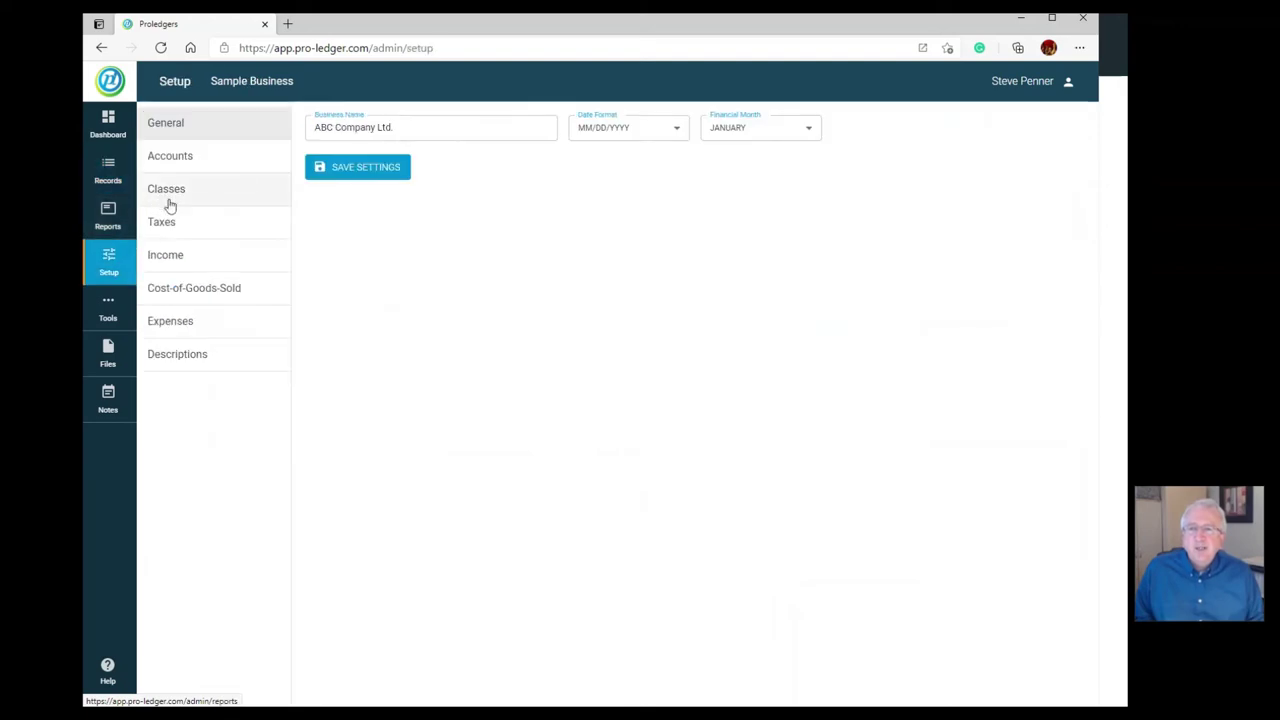
pyautogui.click(190, 258)
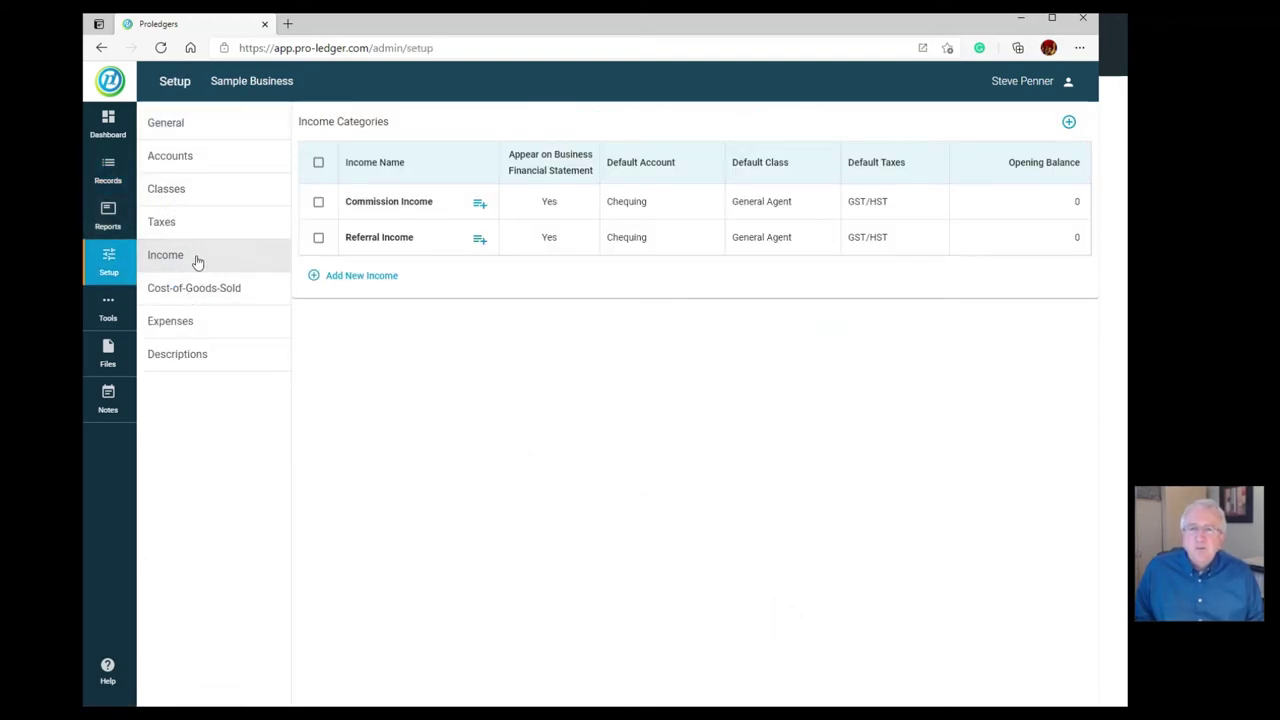
pyautogui.click(237, 296)
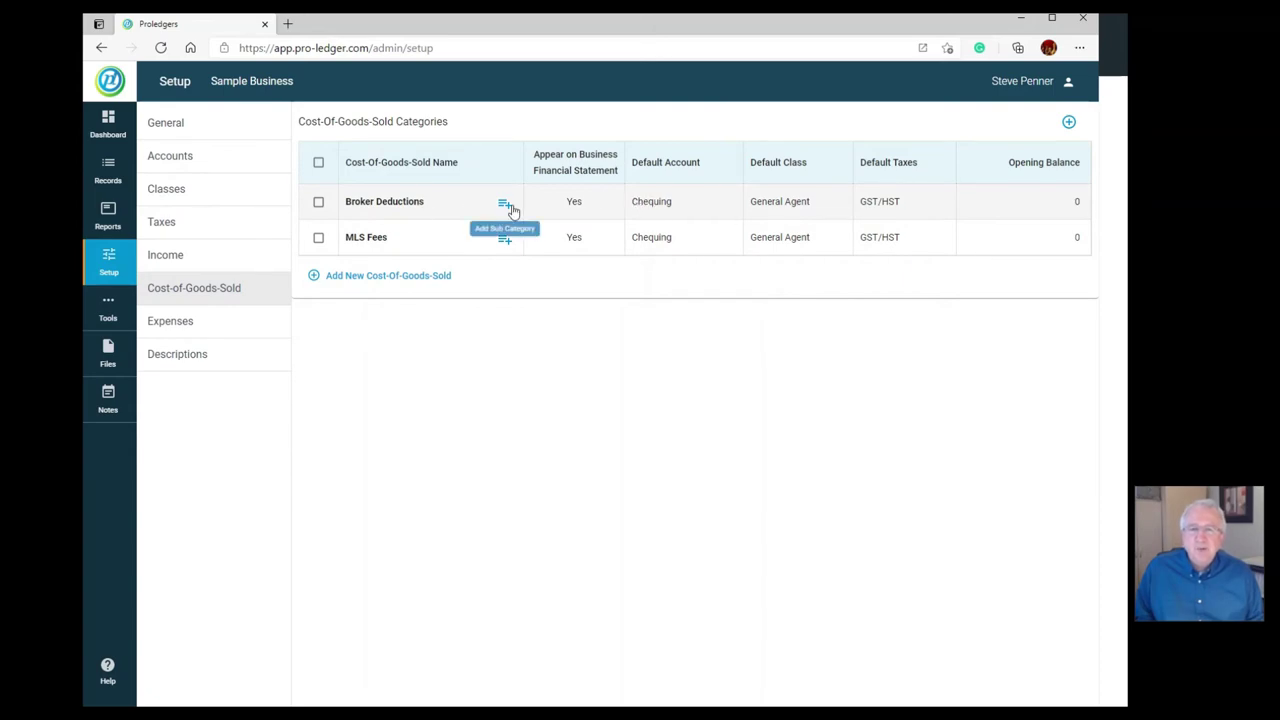
pyautogui.click(365, 277)
pyautogui.click(411, 334)
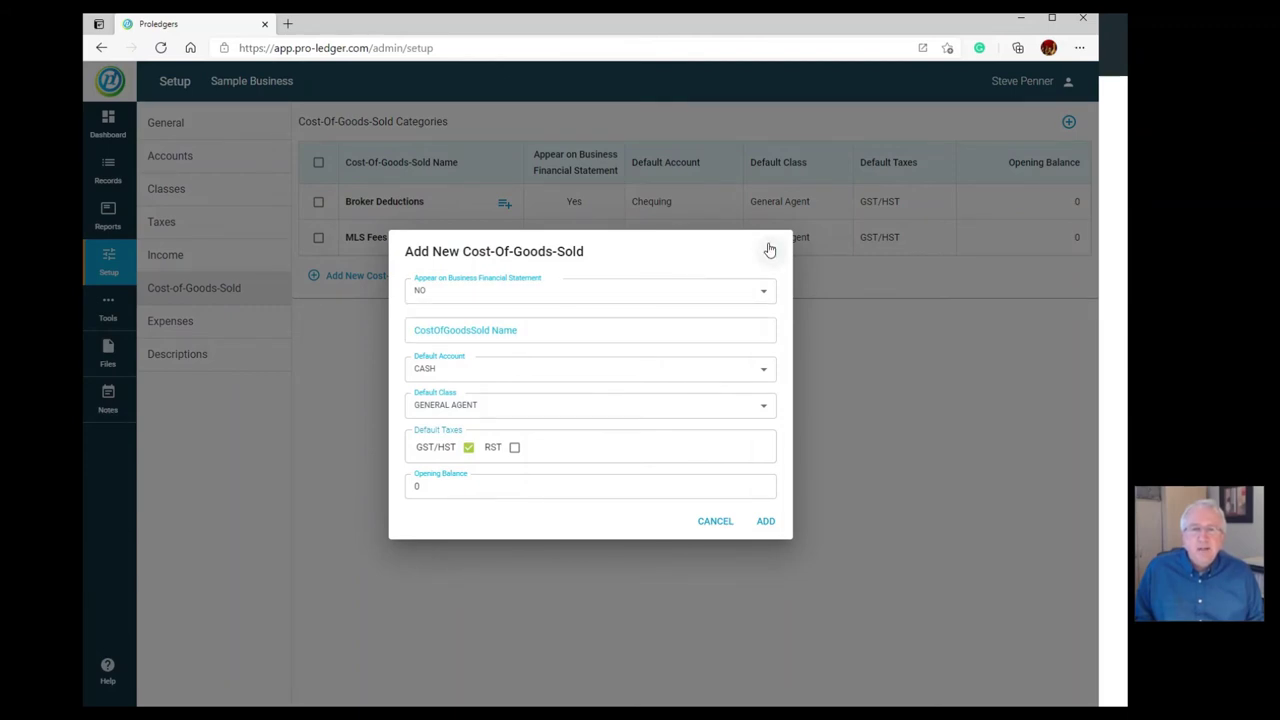
pyautogui.click(768, 251)
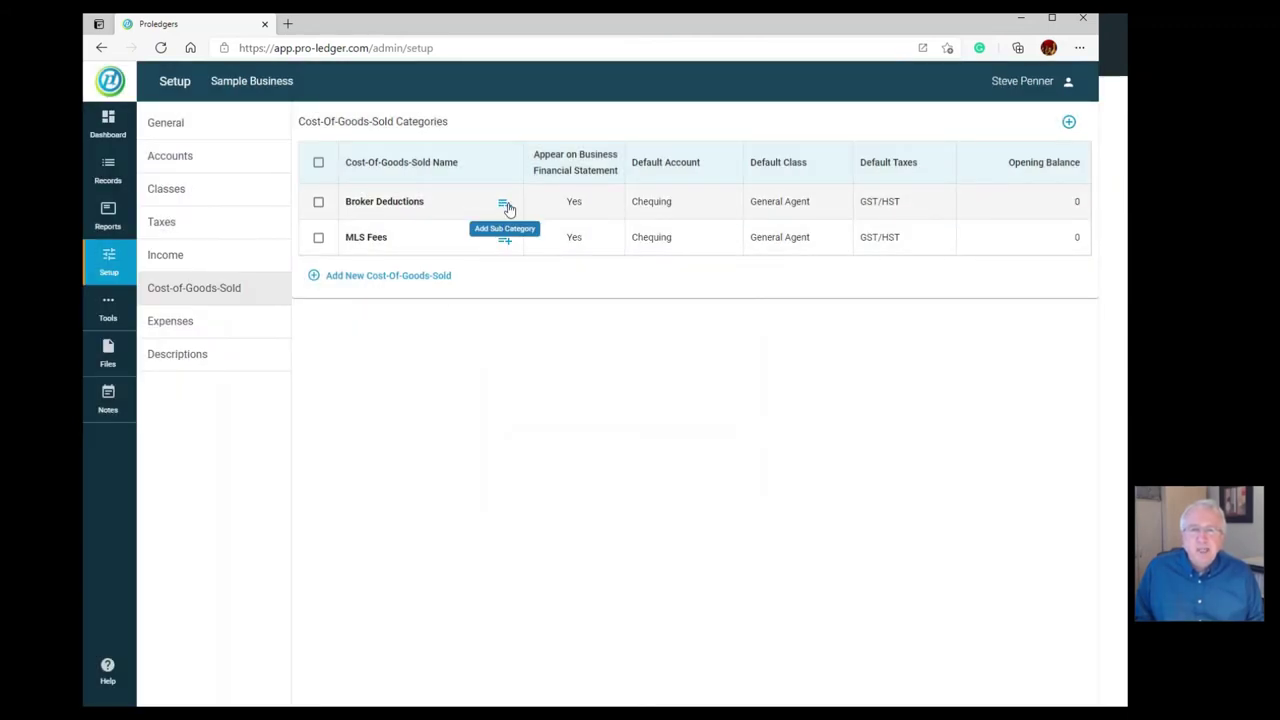
pyautogui.click(200, 320)
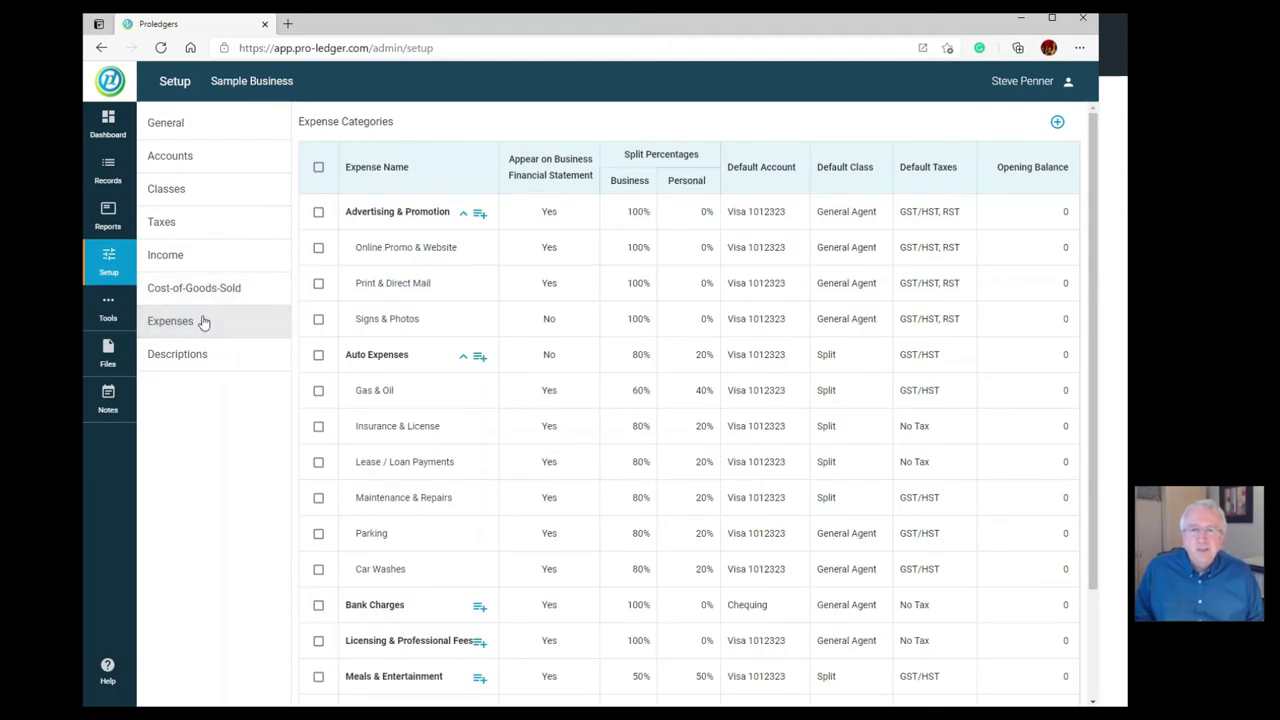
pyautogui.click(205, 288)
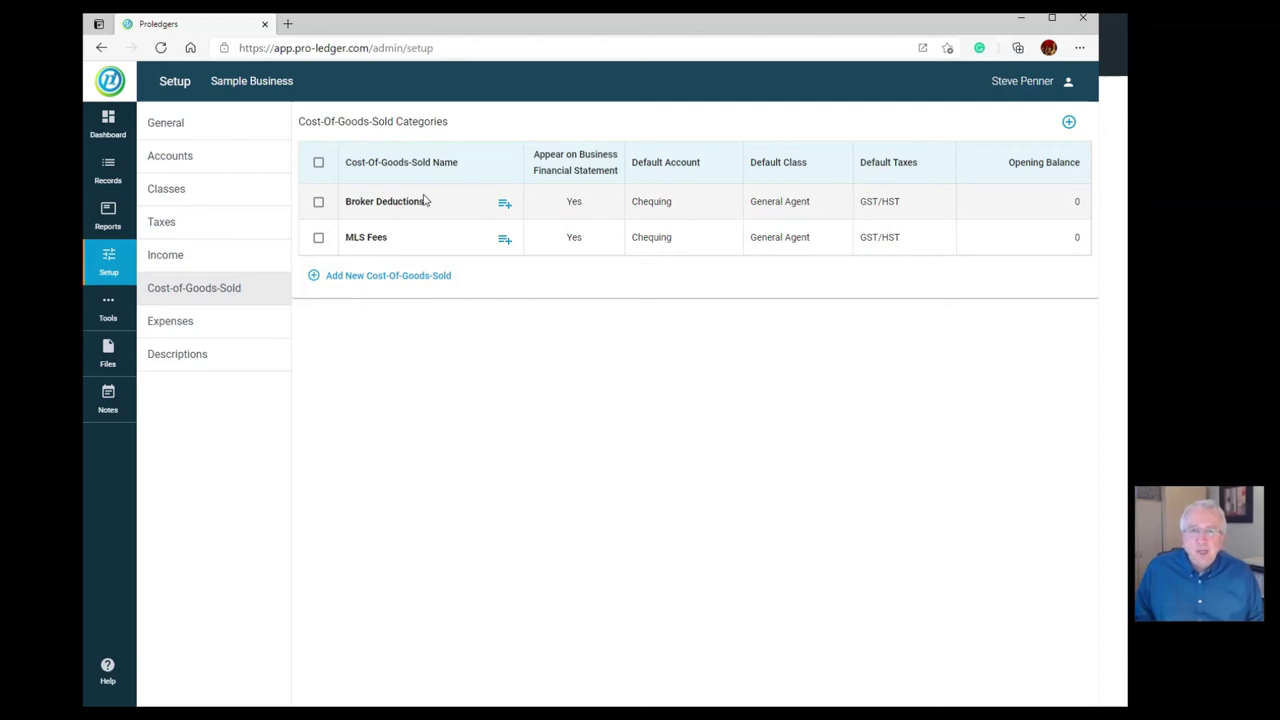
pyautogui.click(190, 320)
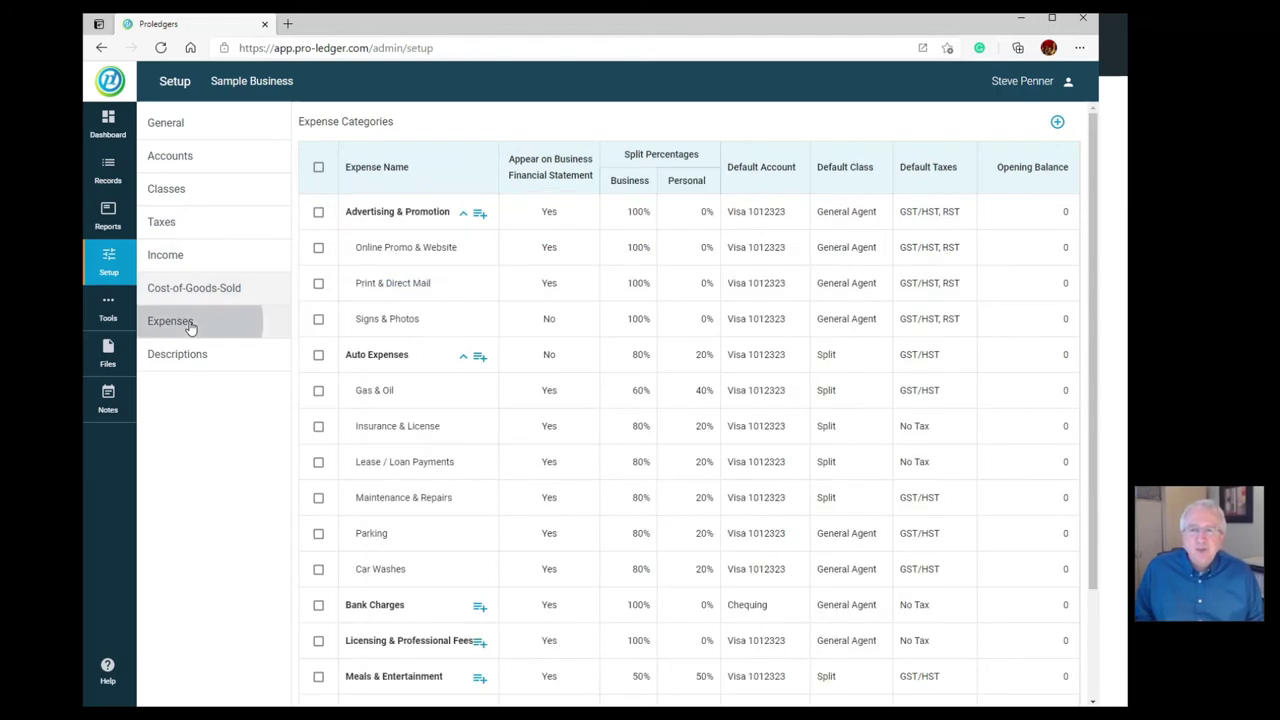
# Step: Try deleting Car Washes, accept the 'Cannot delete' refusal, and open the Pre-Written Descriptions list
pyautogui.click(381, 569)
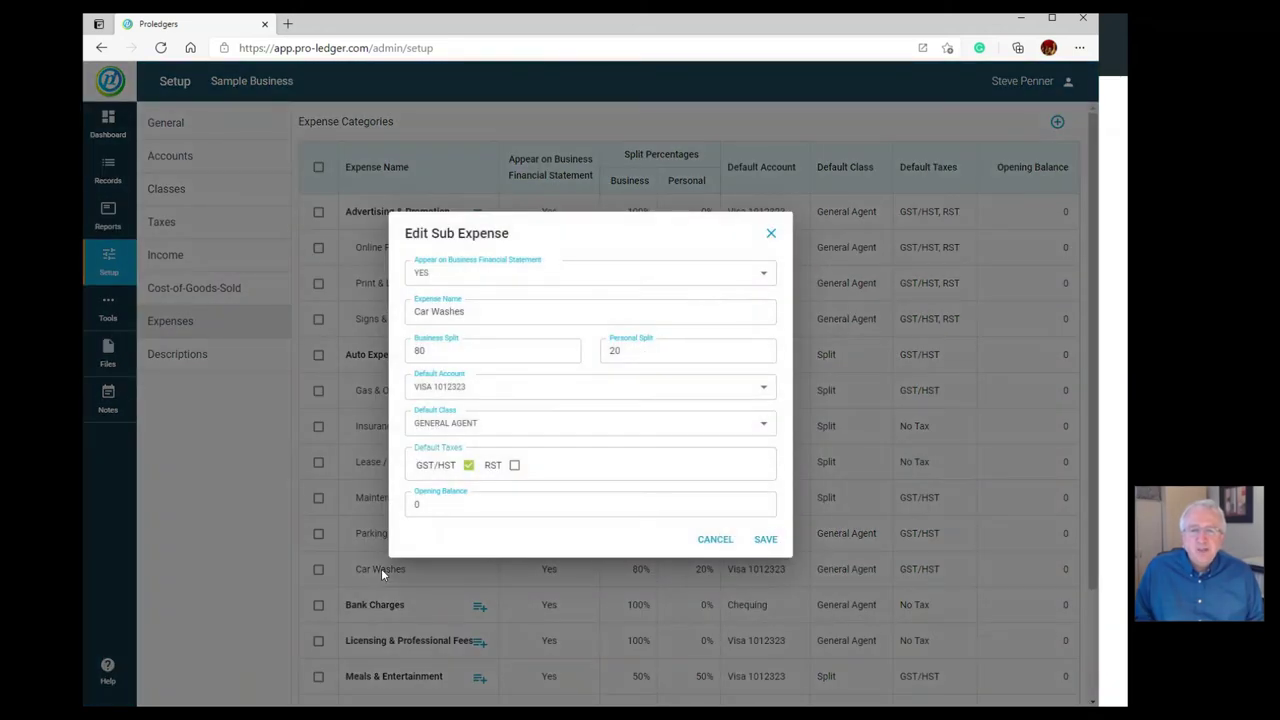
pyautogui.click(702, 540)
pyautogui.click(318, 570)
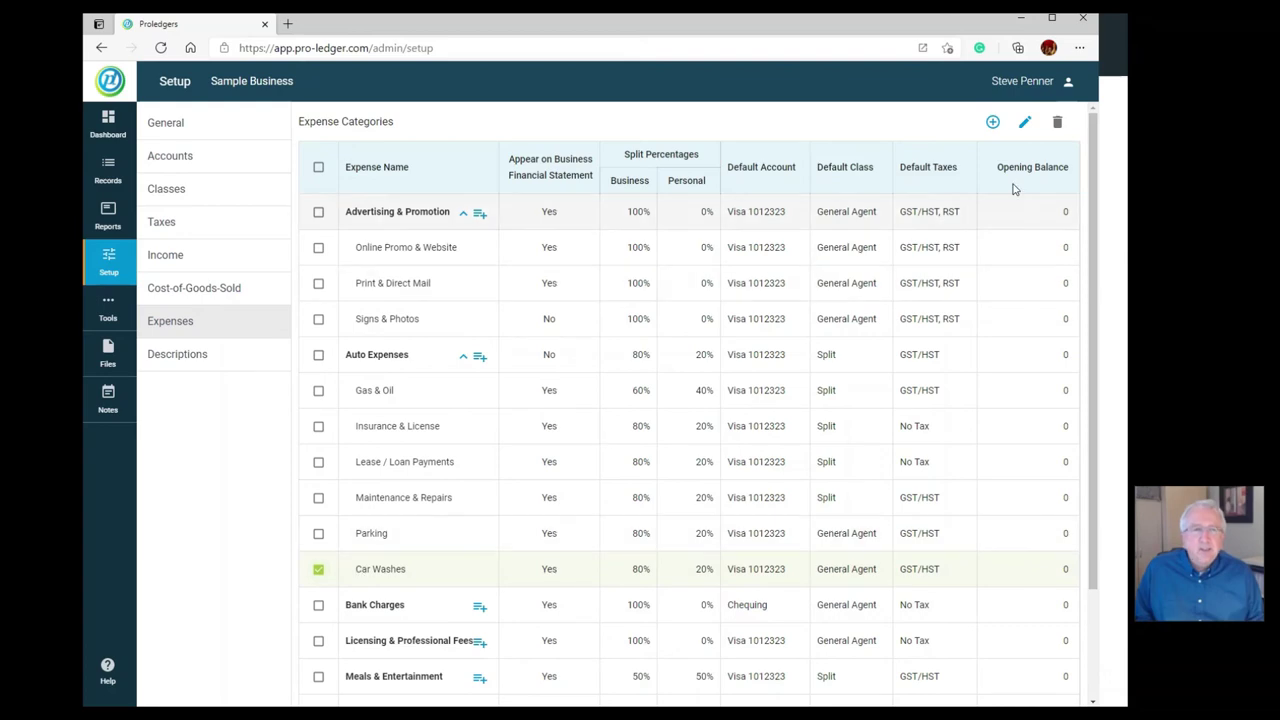
pyautogui.click(1057, 123)
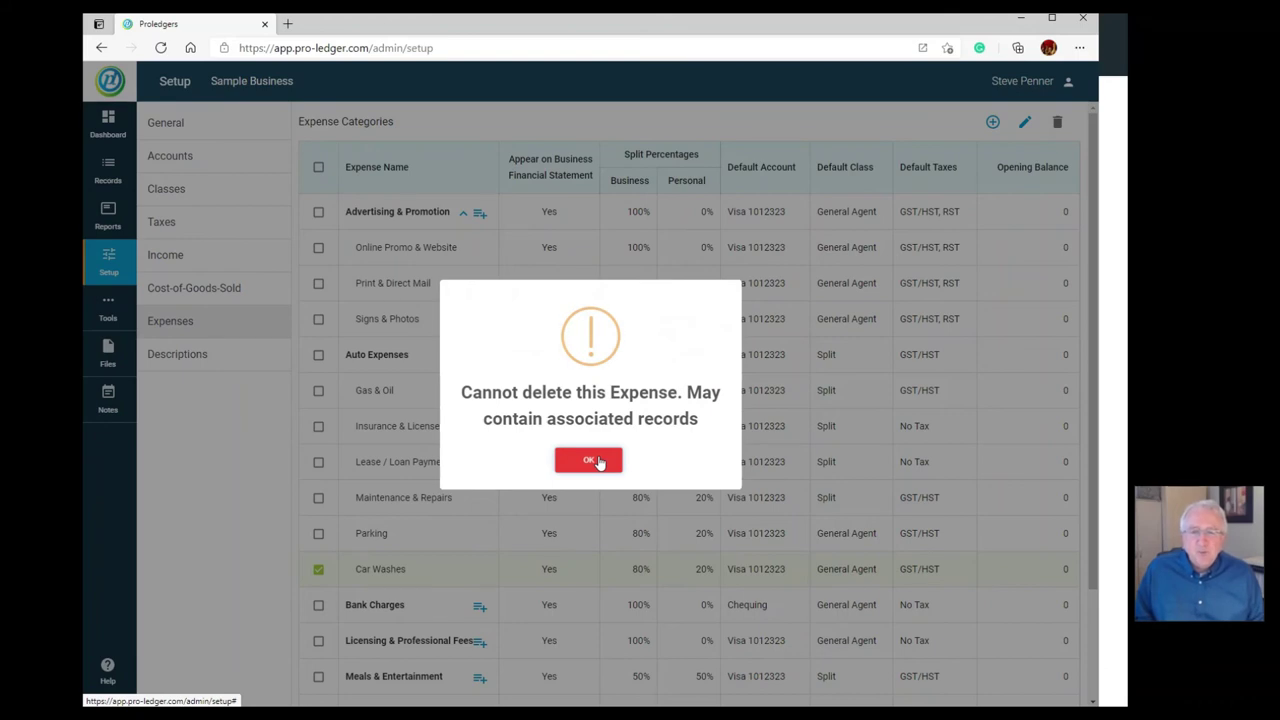
pyautogui.click(590, 460)
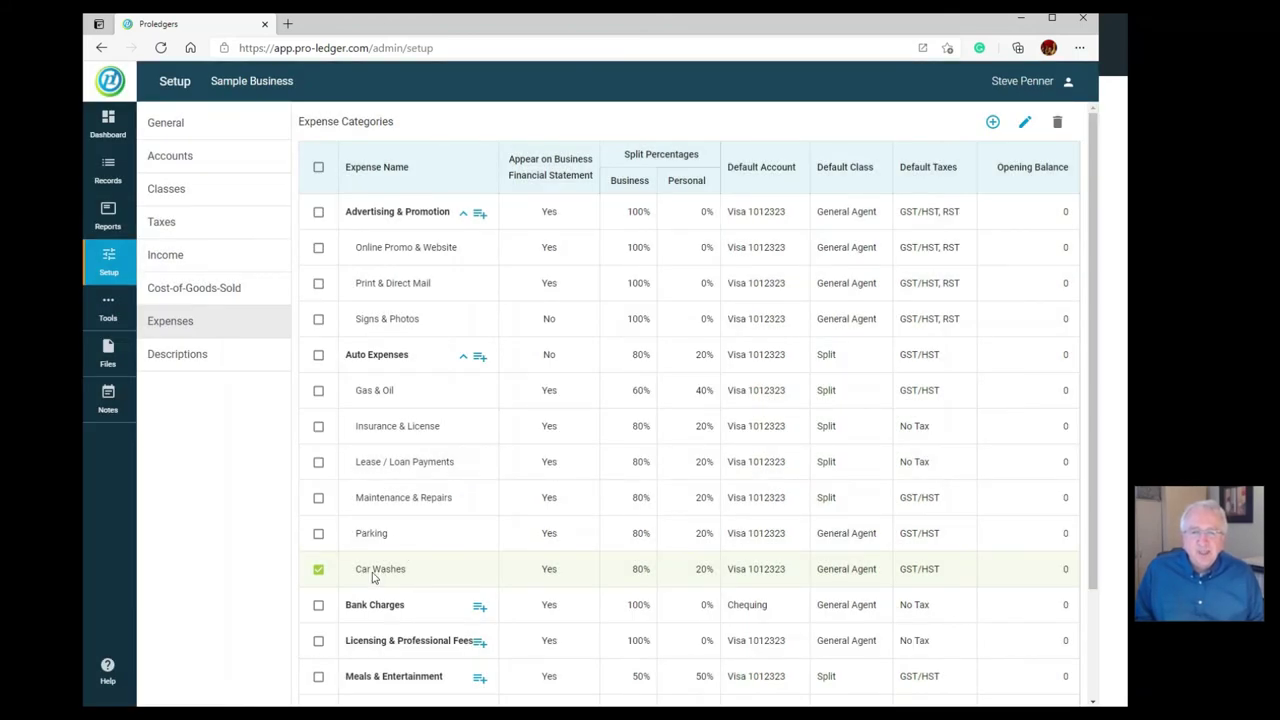
pyautogui.click(194, 362)
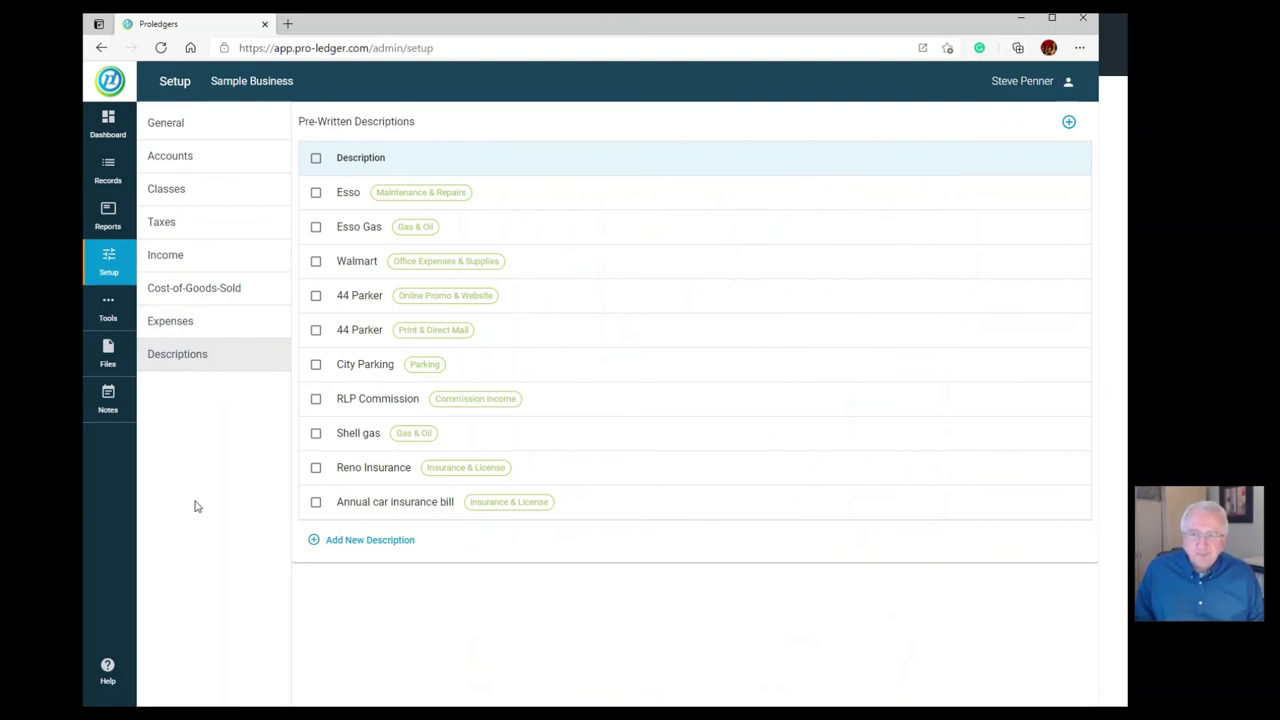
# Step: Start a new pre-written description named XYZ Corp
pyautogui.click(343, 544)
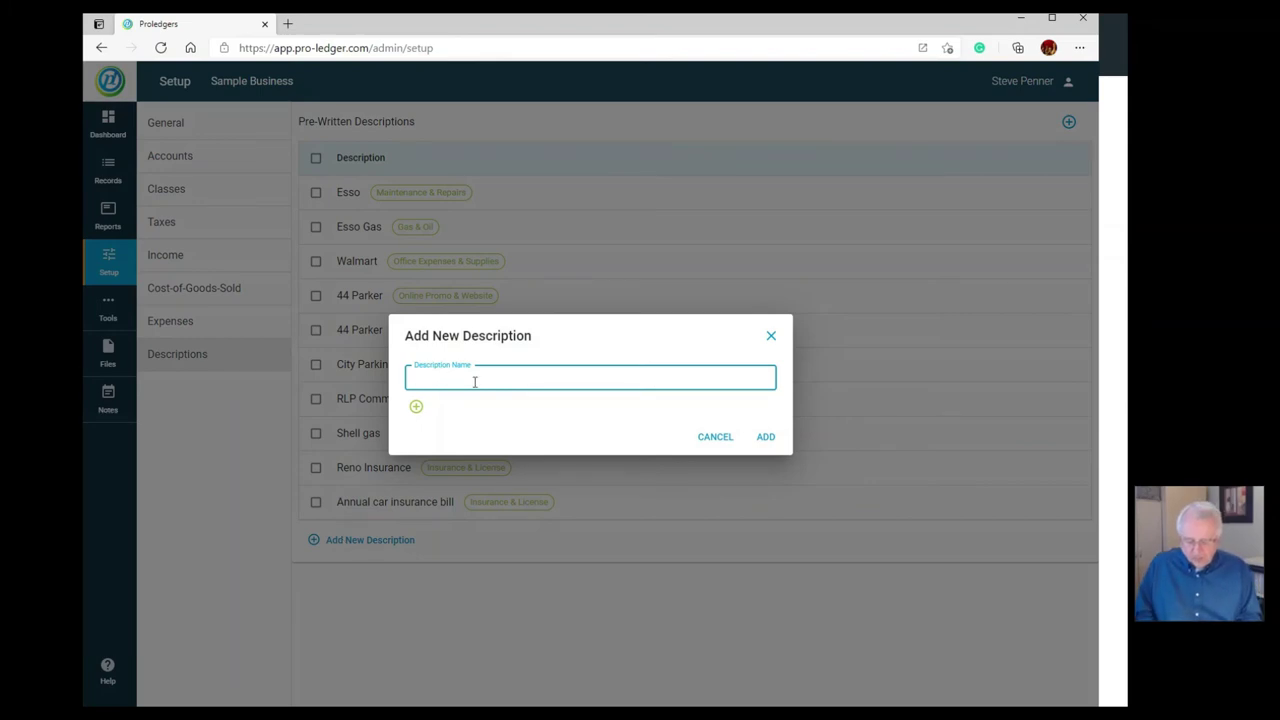
pyautogui.write('She')
pyautogui.press('BackSpace')
pyautogui.press('BackSpace')
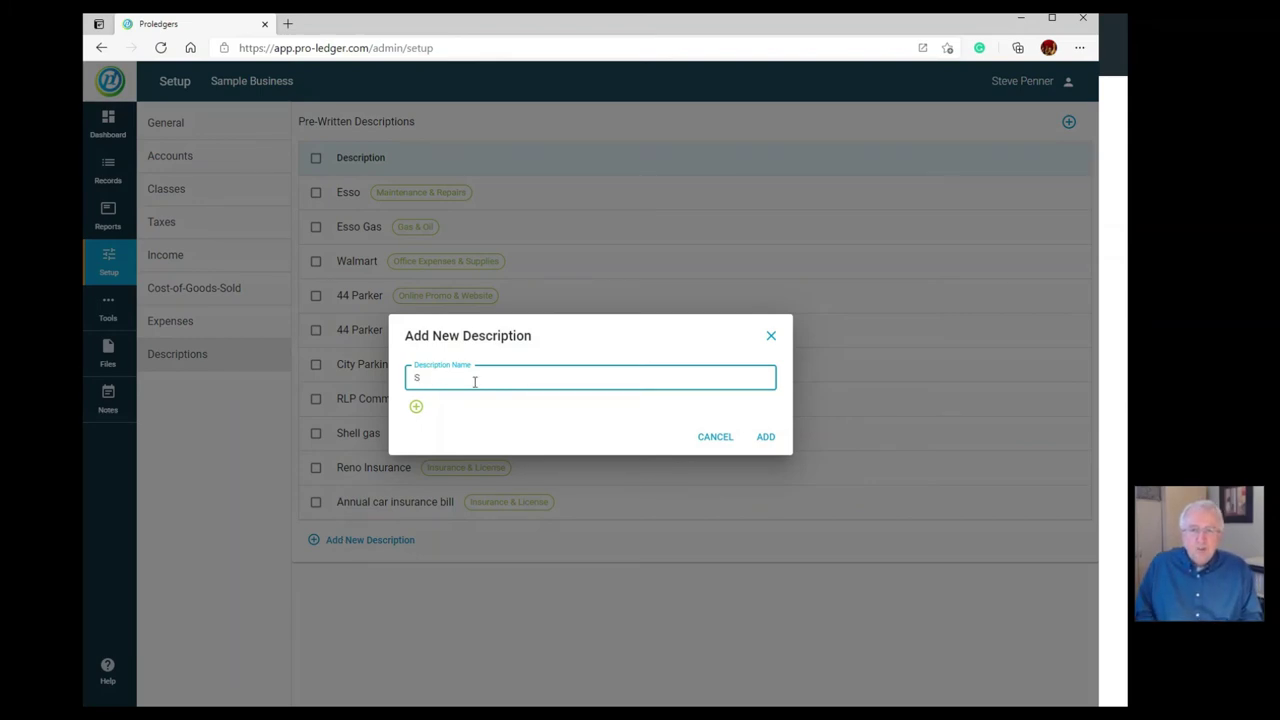
pyautogui.write('XUY')
pyautogui.write('YZ Corp')
# Step: Tag the description with the Income category Commission Income and add it
pyautogui.click(416, 406)
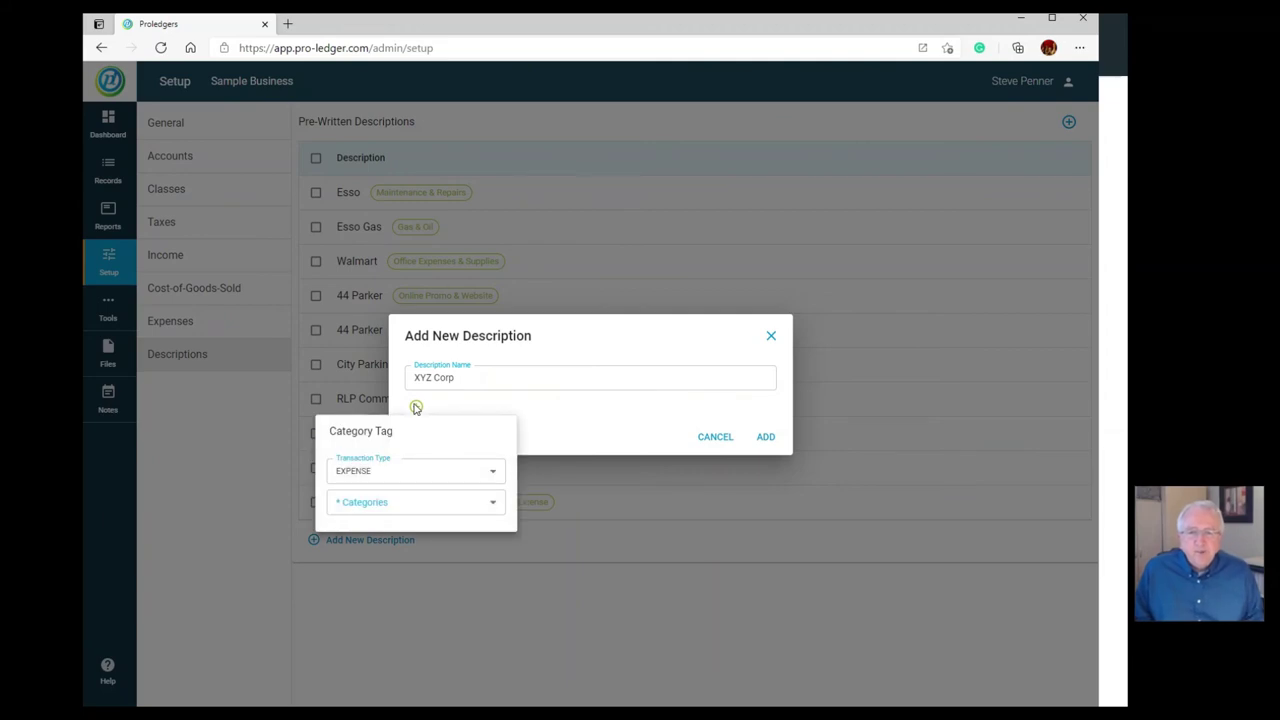
pyautogui.click(390, 477)
pyautogui.click(381, 536)
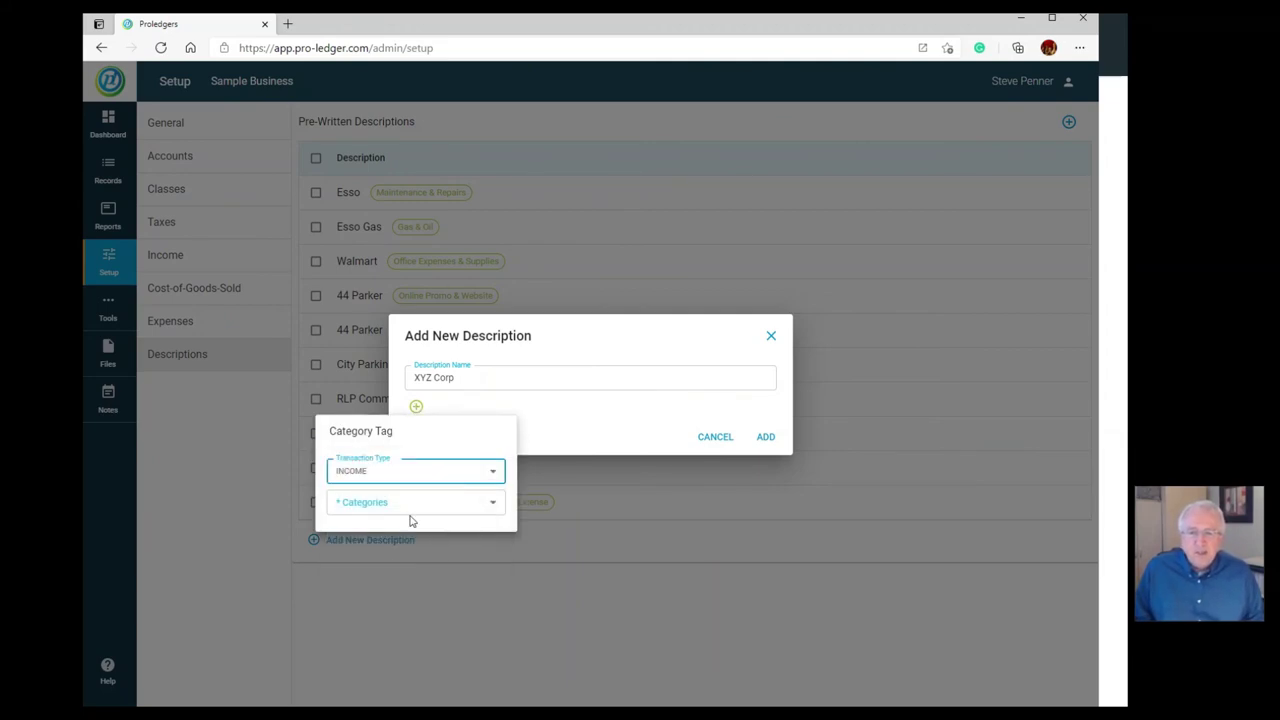
pyautogui.click(411, 512)
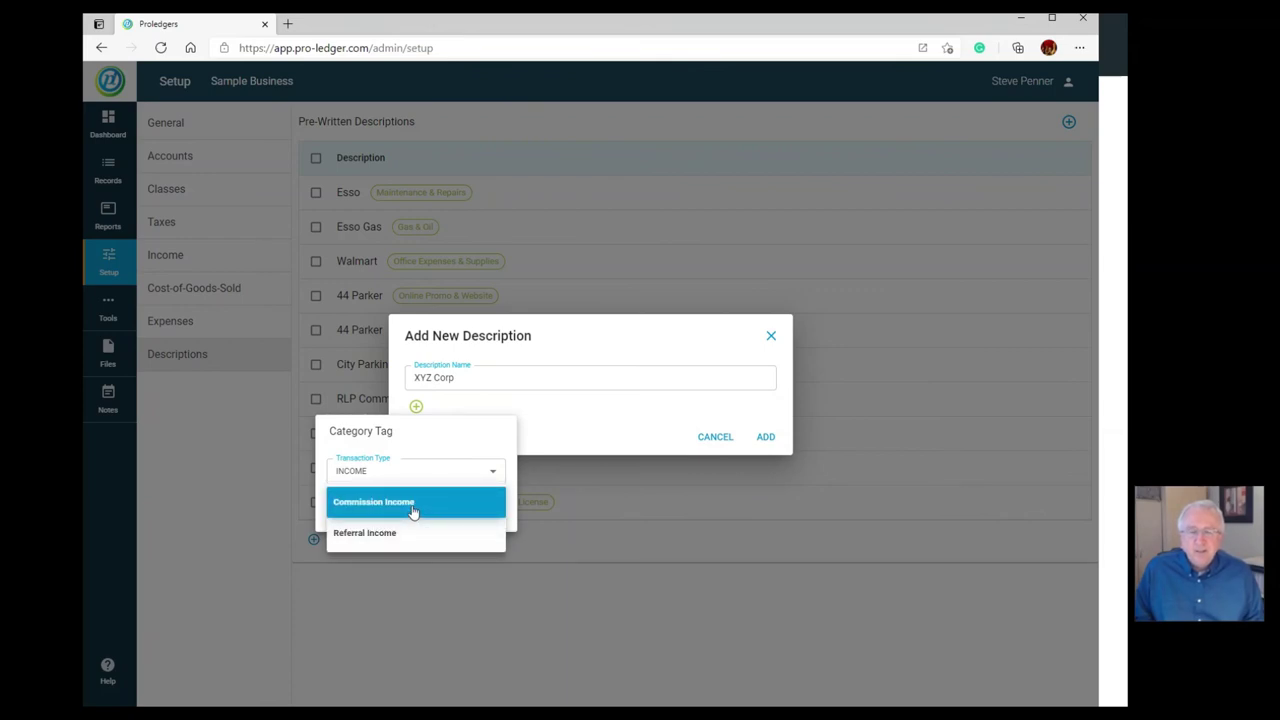
pyautogui.click(412, 507)
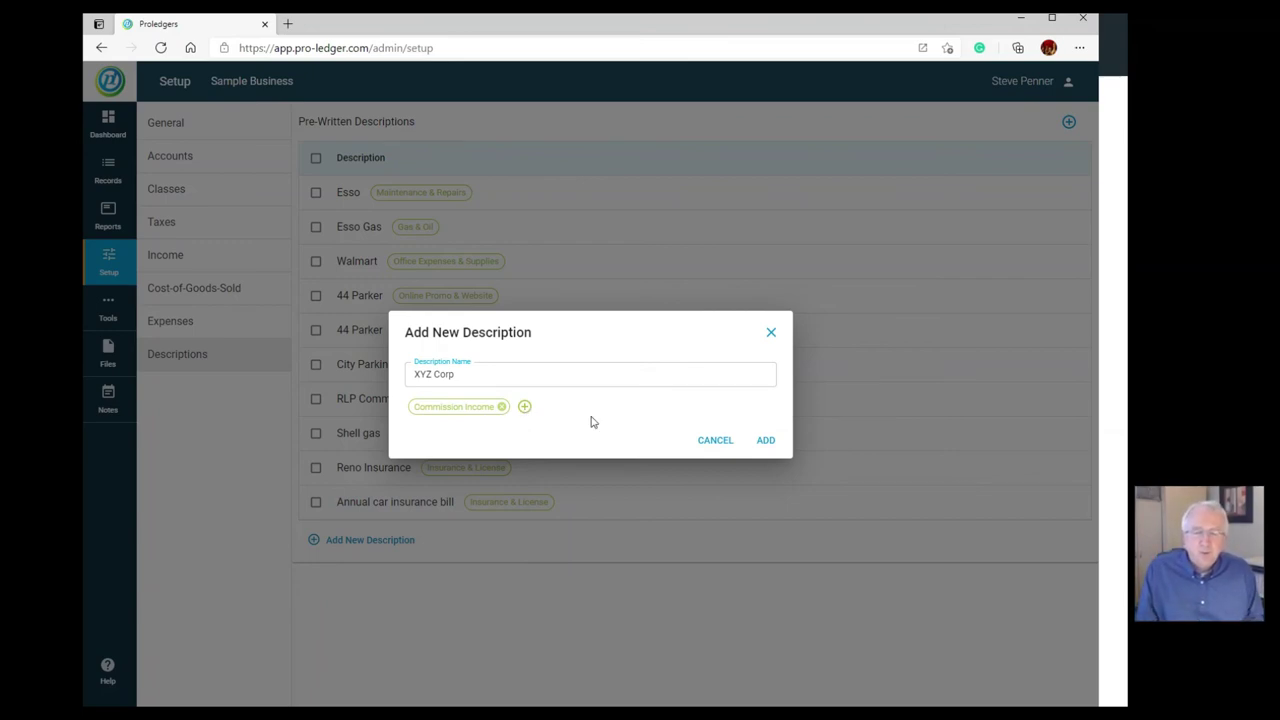
pyautogui.click(455, 376)
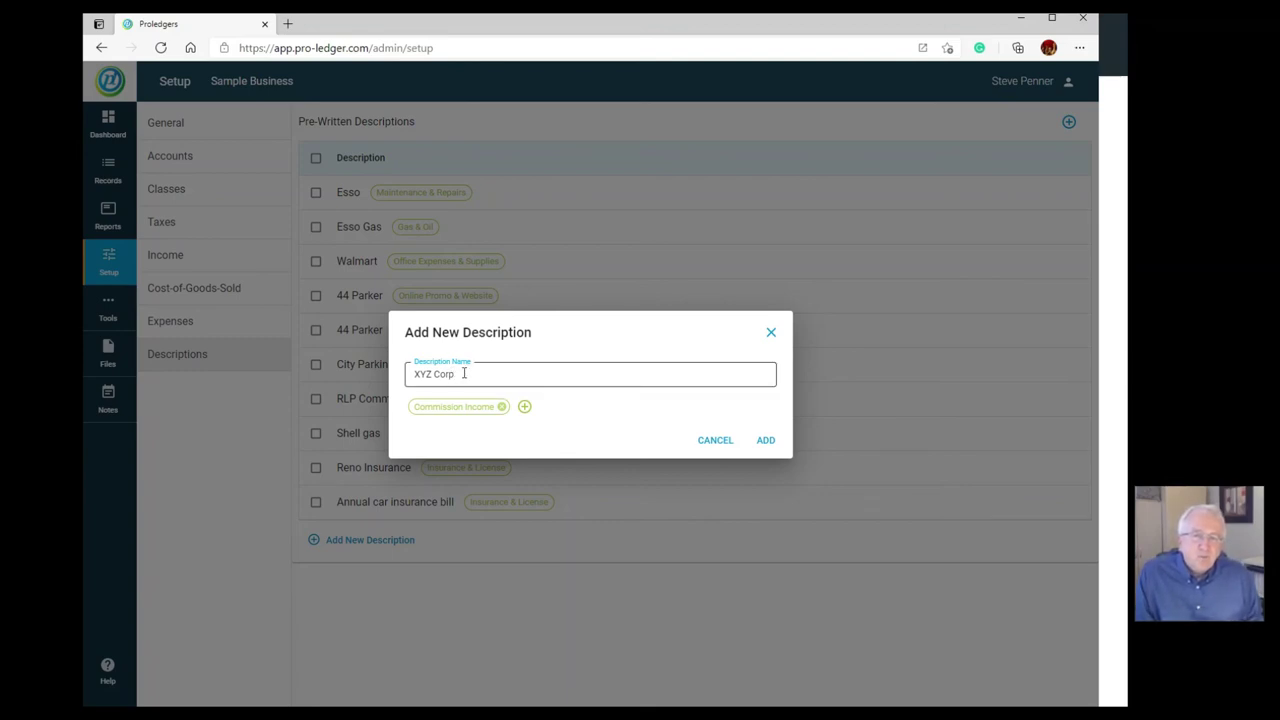
pyautogui.click(766, 441)
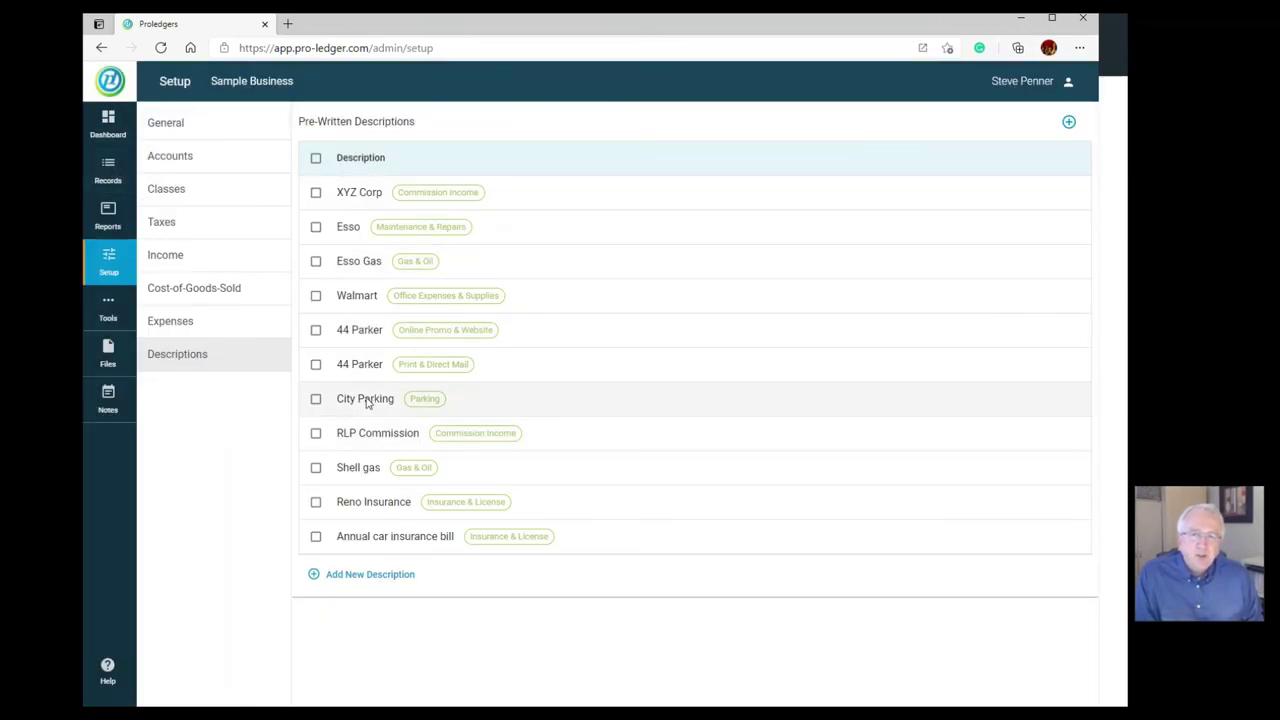
# Step: Start a new Income record categorised as Commission Income
pyautogui.click(108, 178)
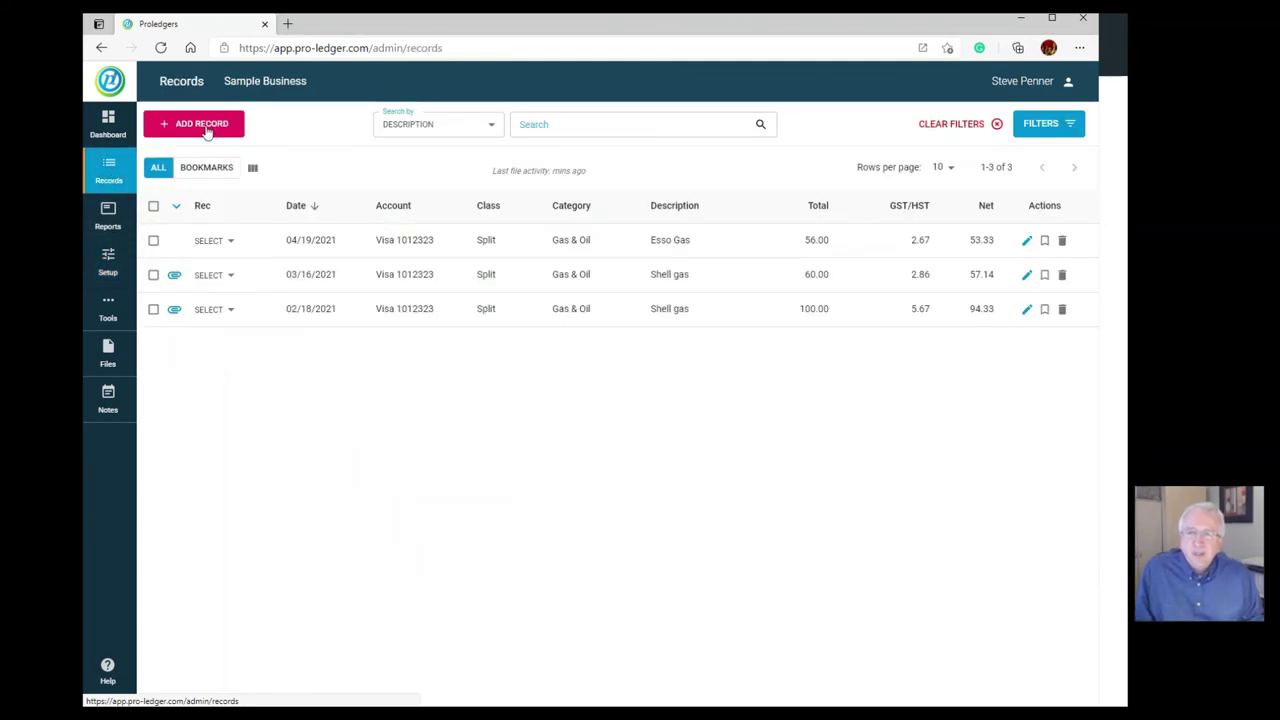
pyautogui.click(203, 124)
pyautogui.click(378, 272)
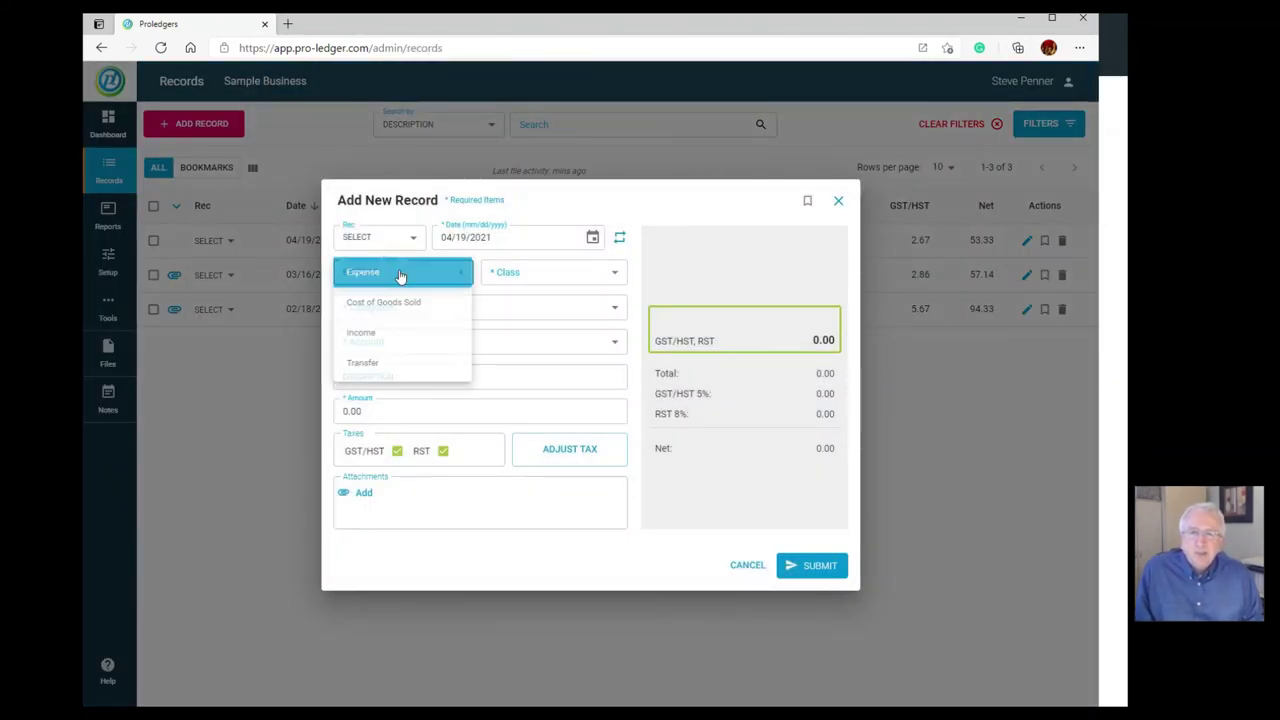
pyautogui.click(386, 338)
pyautogui.click(390, 308)
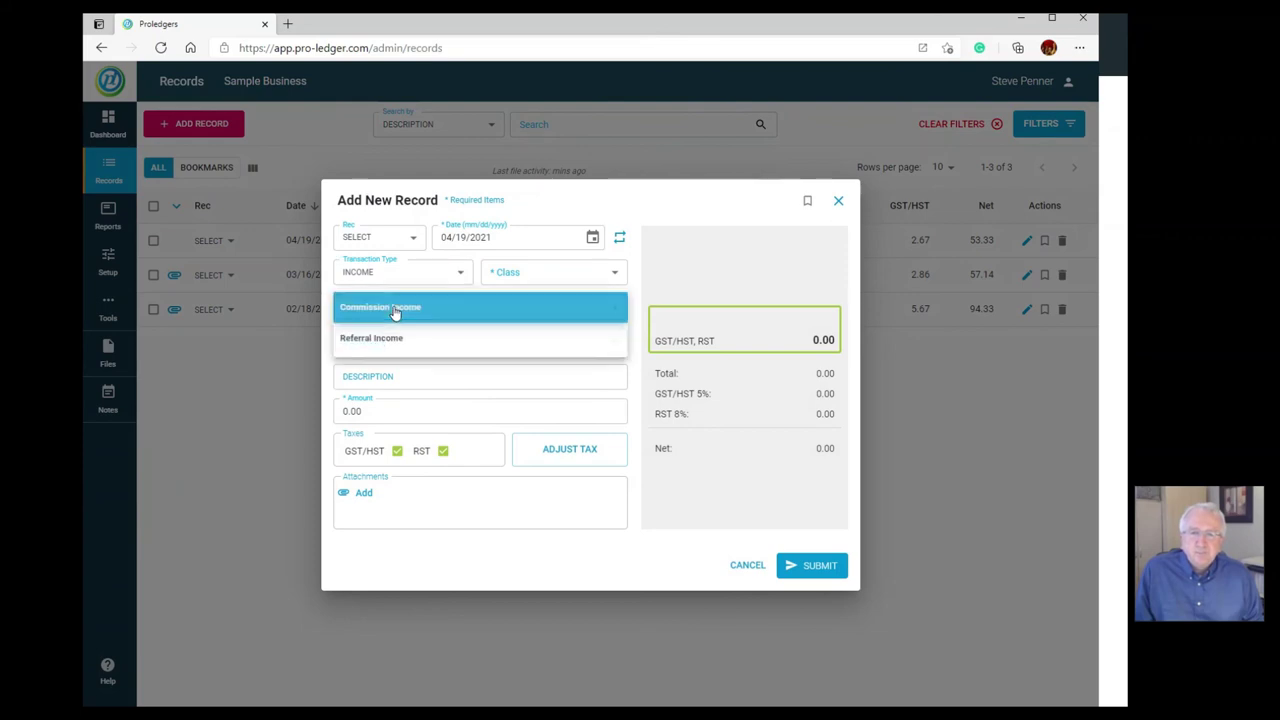
pyautogui.click(395, 310)
# Step: Fill the description with XYZ Corp plus '- invoice number', then discard the draft and return to Setup
pyautogui.click(375, 374)
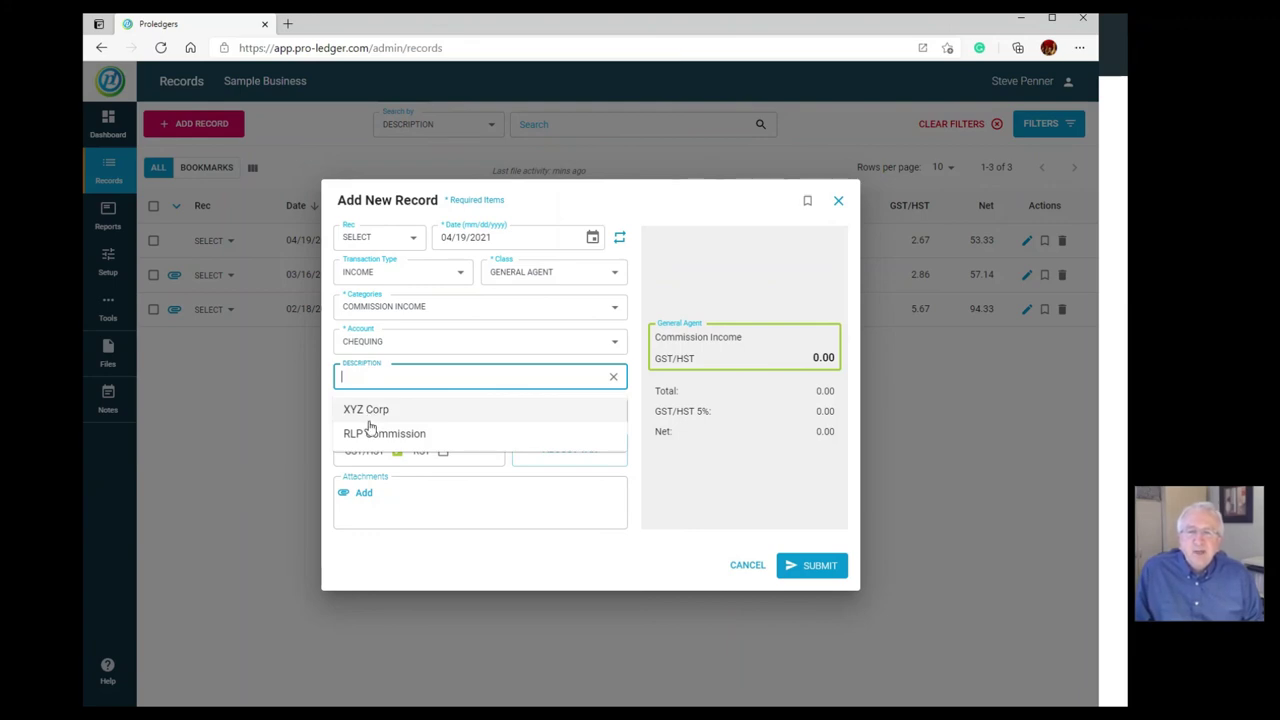
pyautogui.click(368, 410)
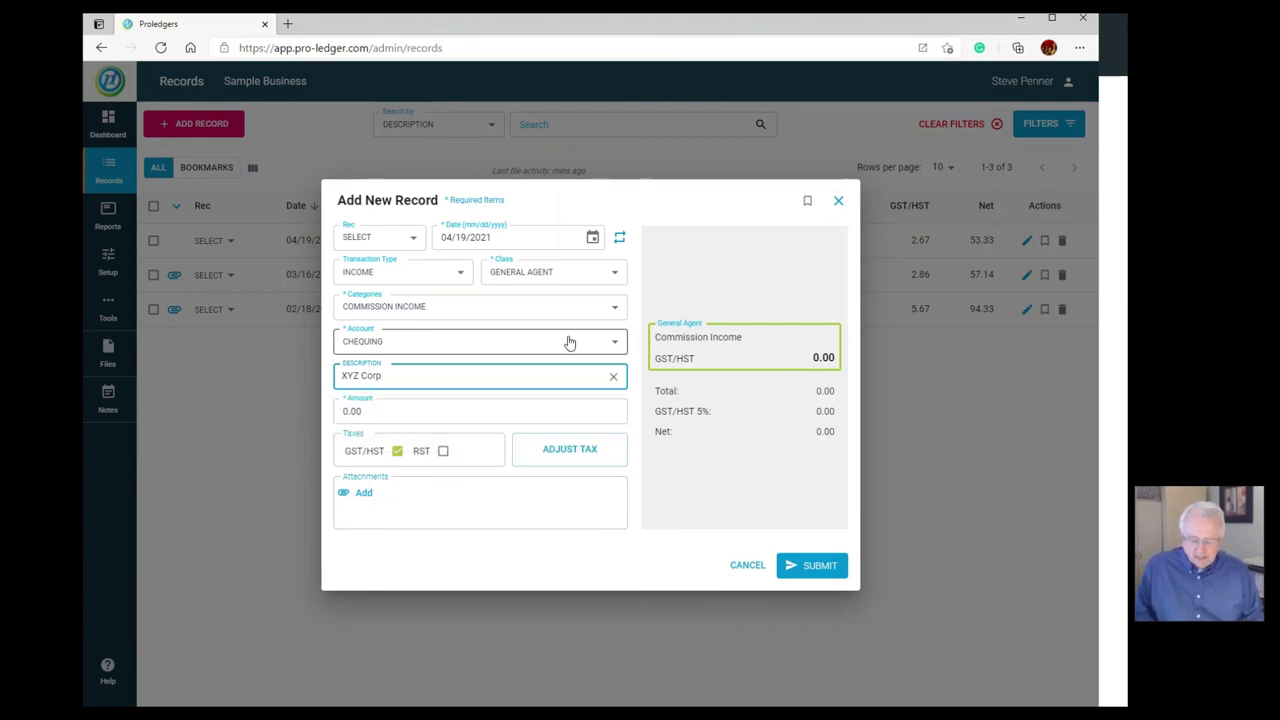
pyautogui.write('- ')
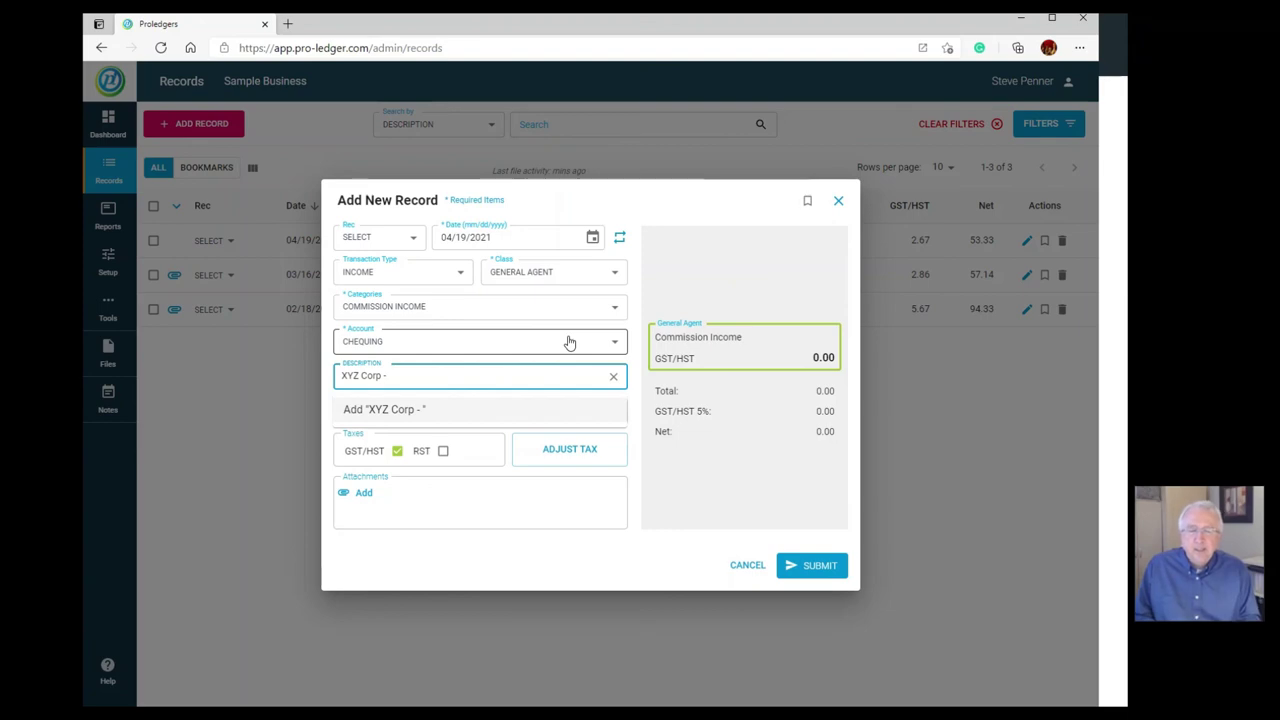
pyautogui.write('invoice nu')
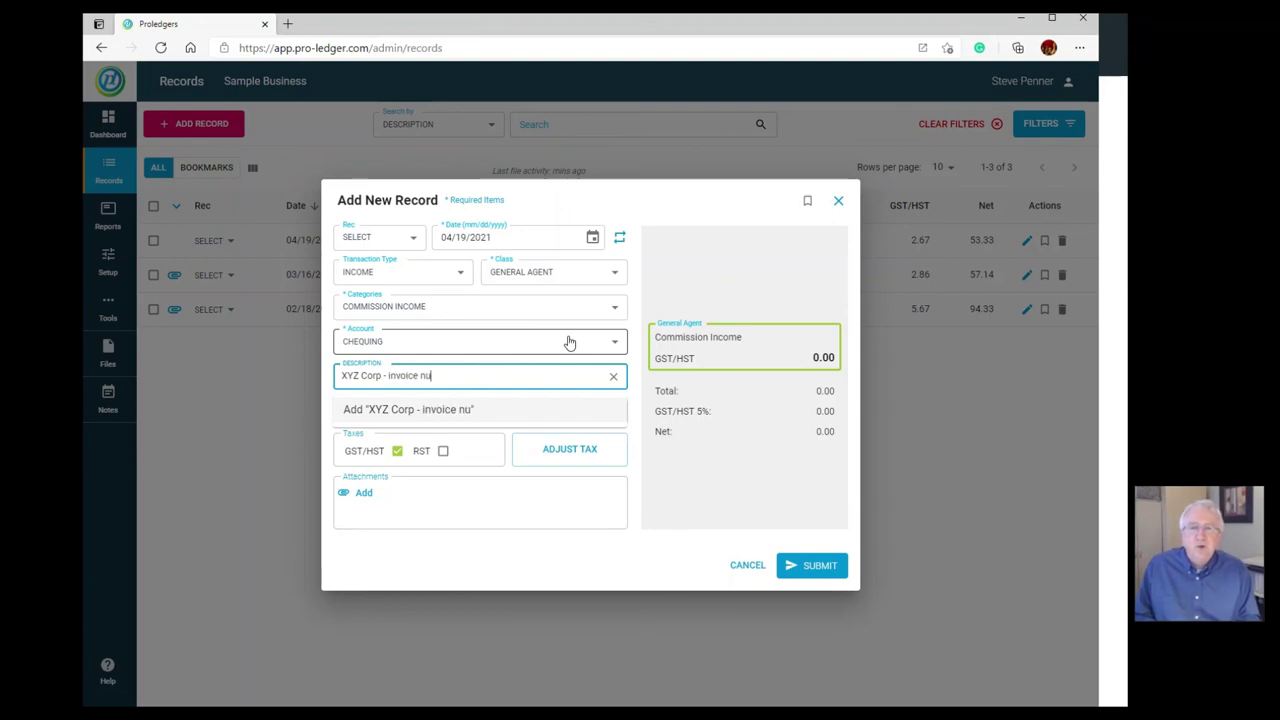
pyautogui.write('mber')
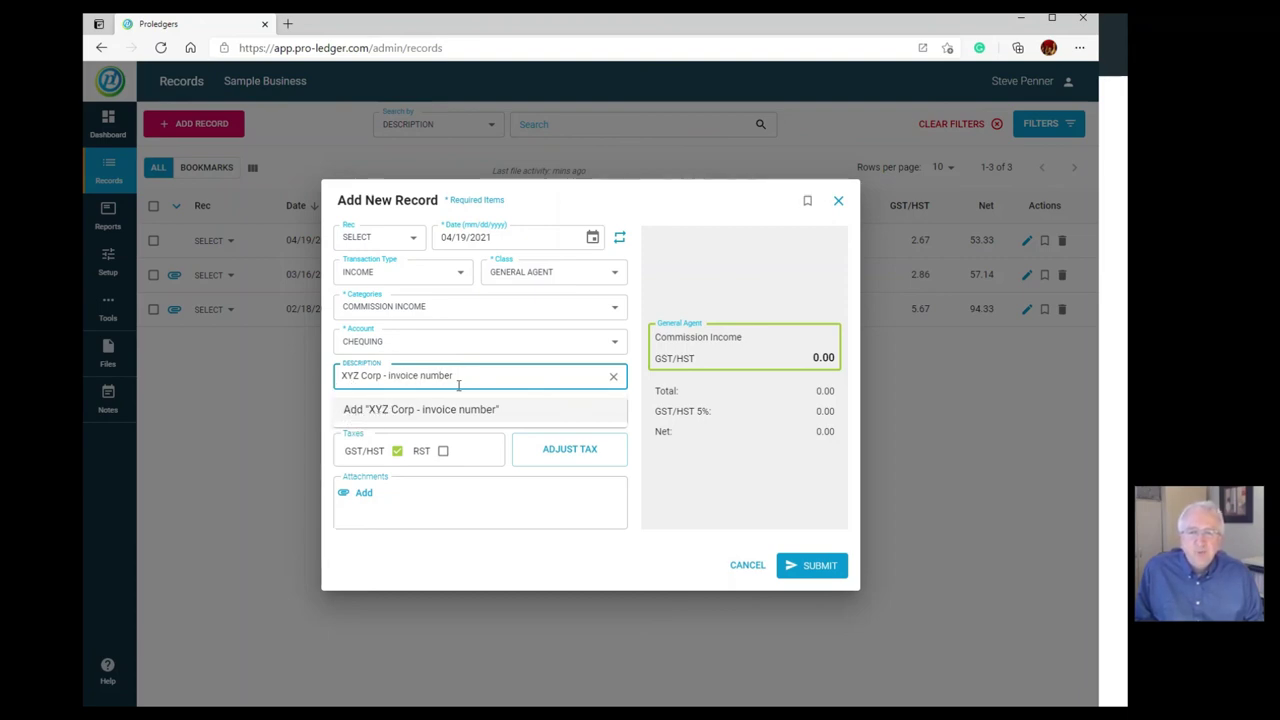
pyautogui.press('Tab')
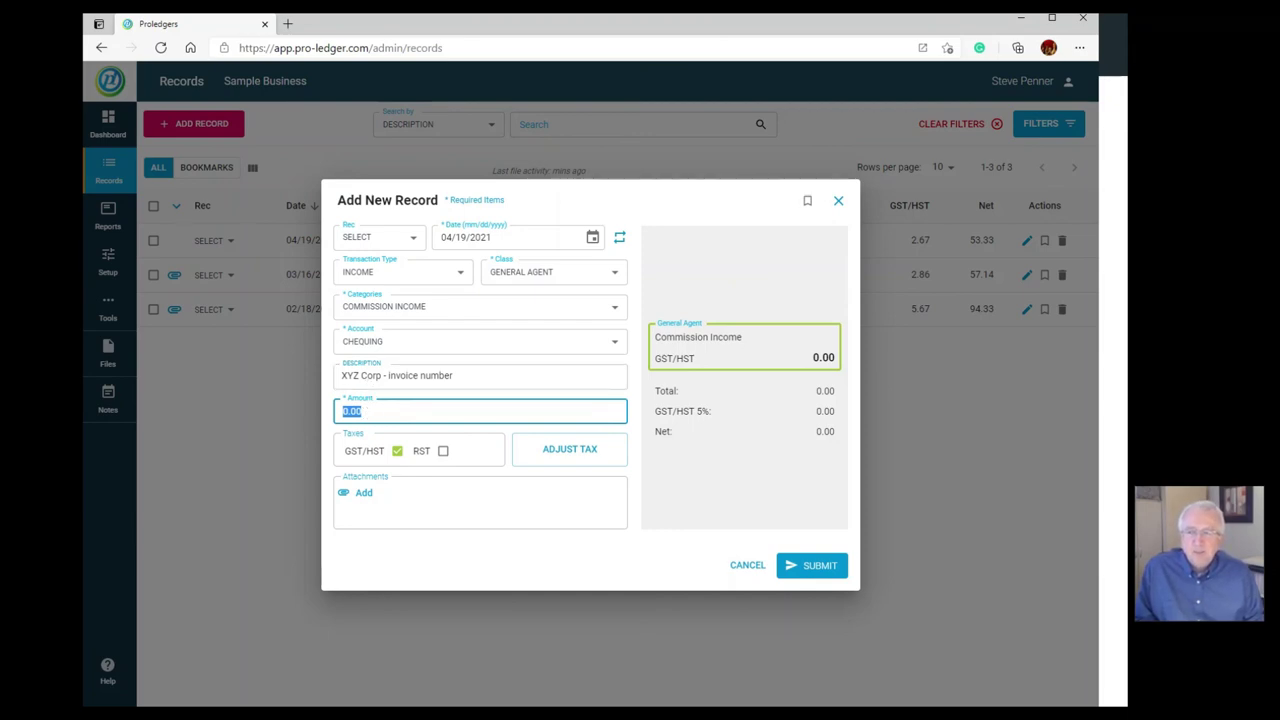
pyautogui.click(755, 566)
pyautogui.click(107, 262)
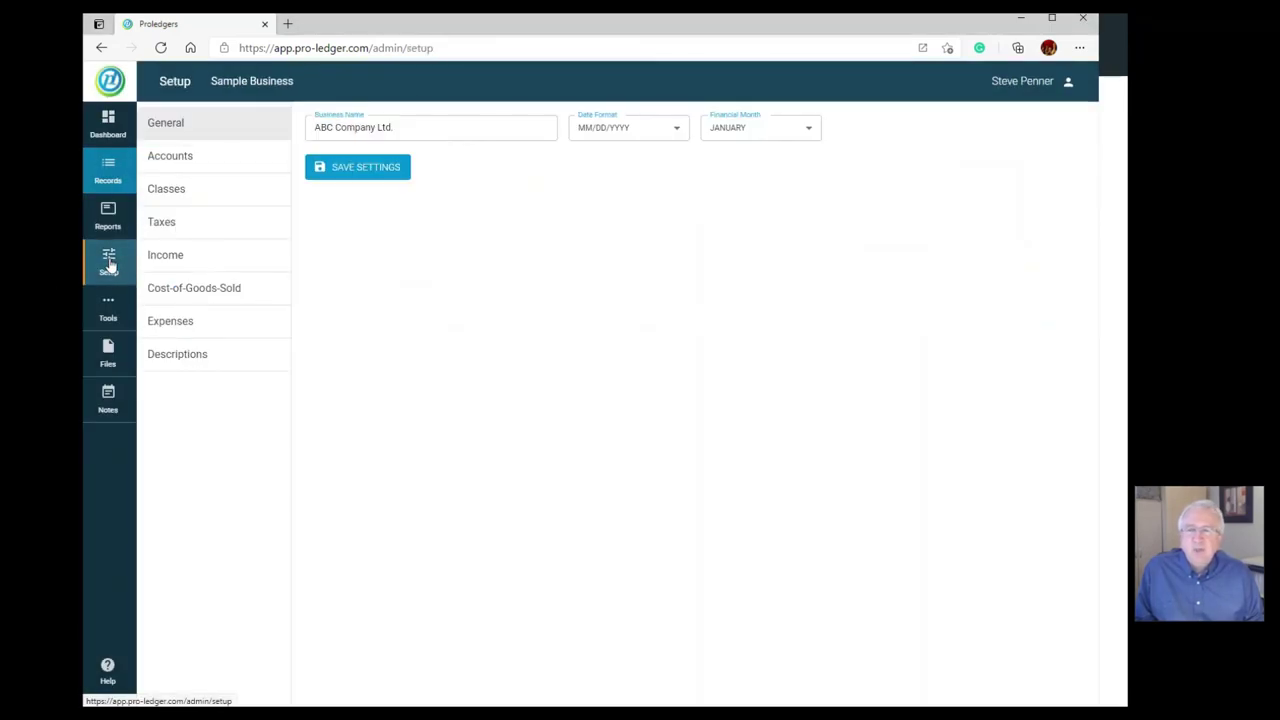
pyautogui.click(205, 360)
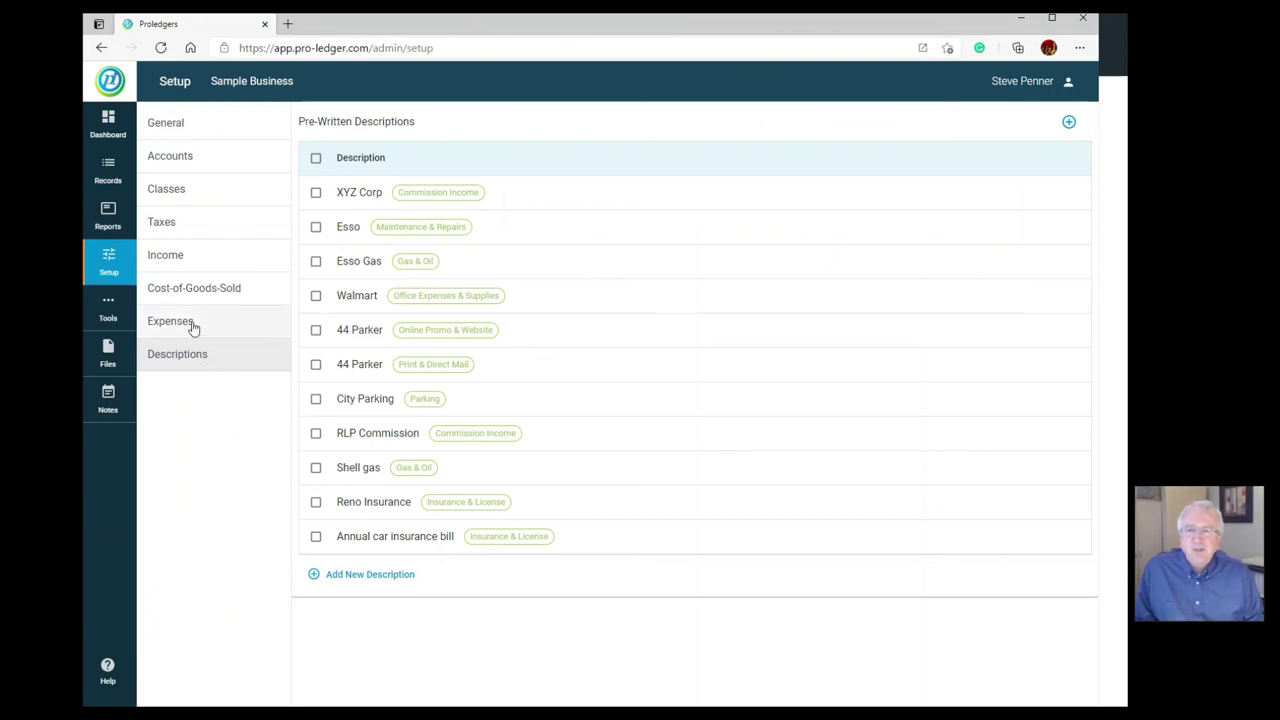
pyautogui.click(193, 325)
pyautogui.click(191, 290)
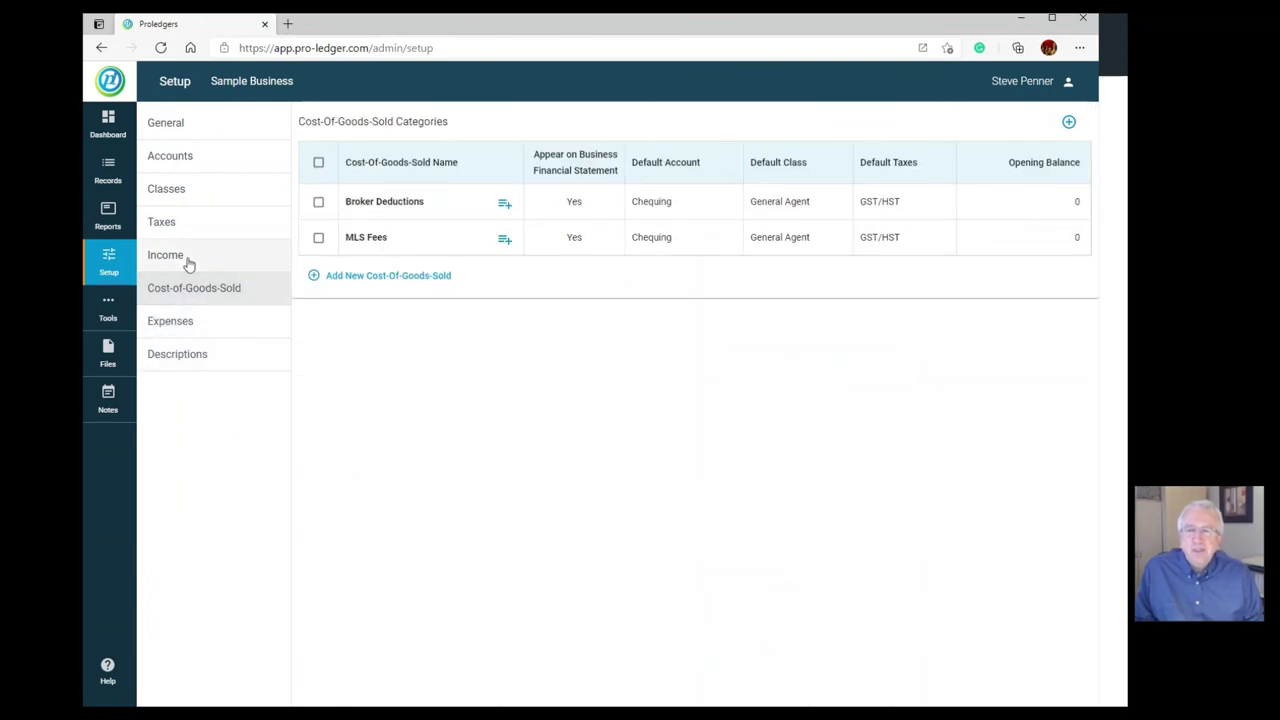
pyautogui.click(186, 262)
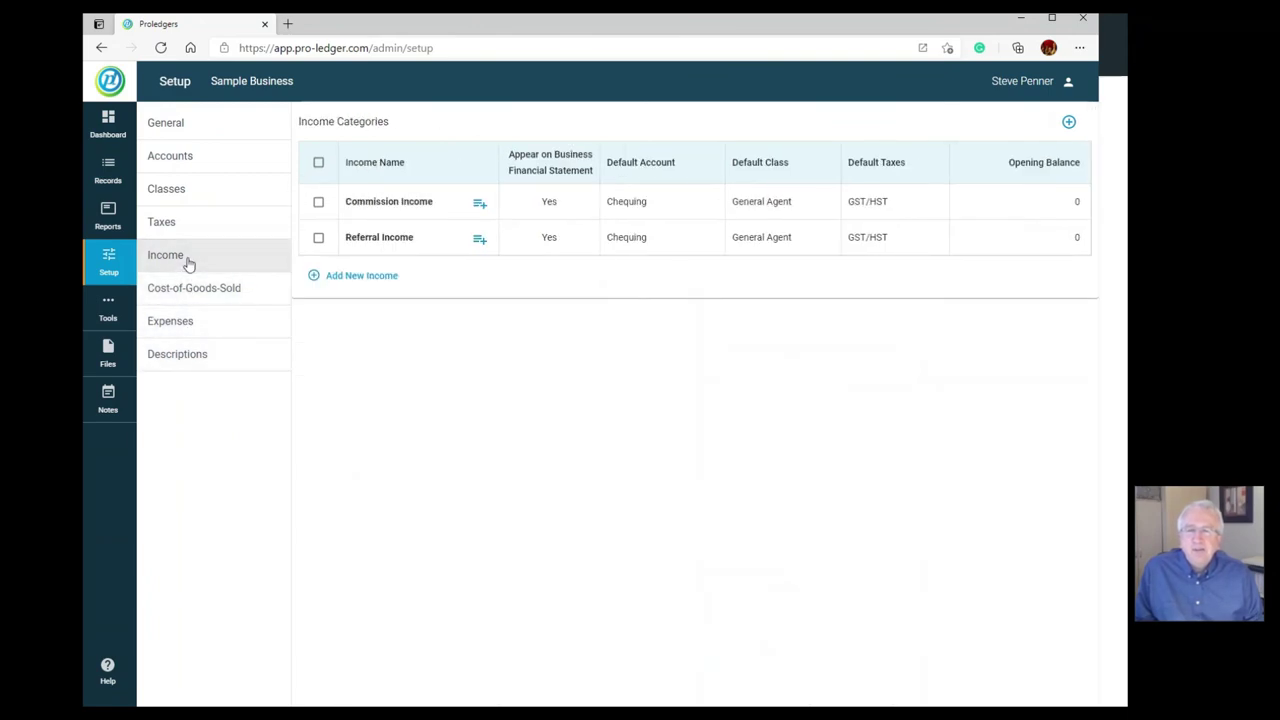
pyautogui.click(198, 322)
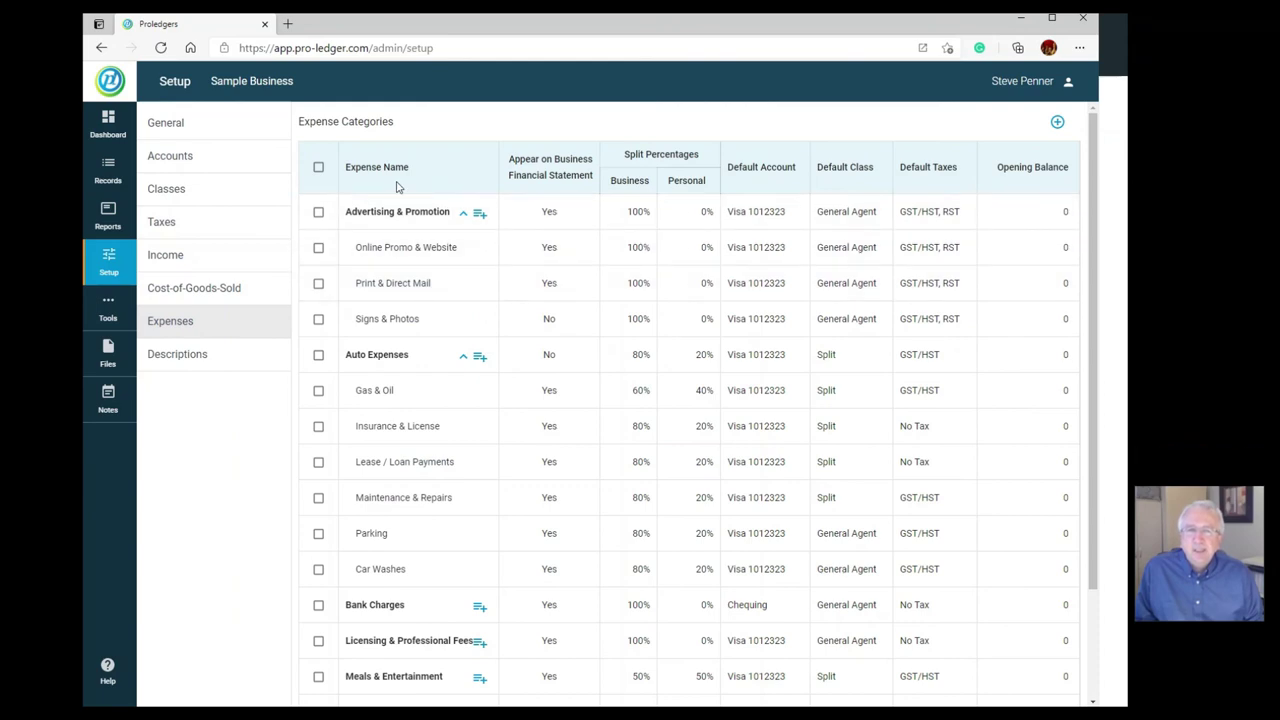
pyautogui.click(186, 222)
pyautogui.click(186, 188)
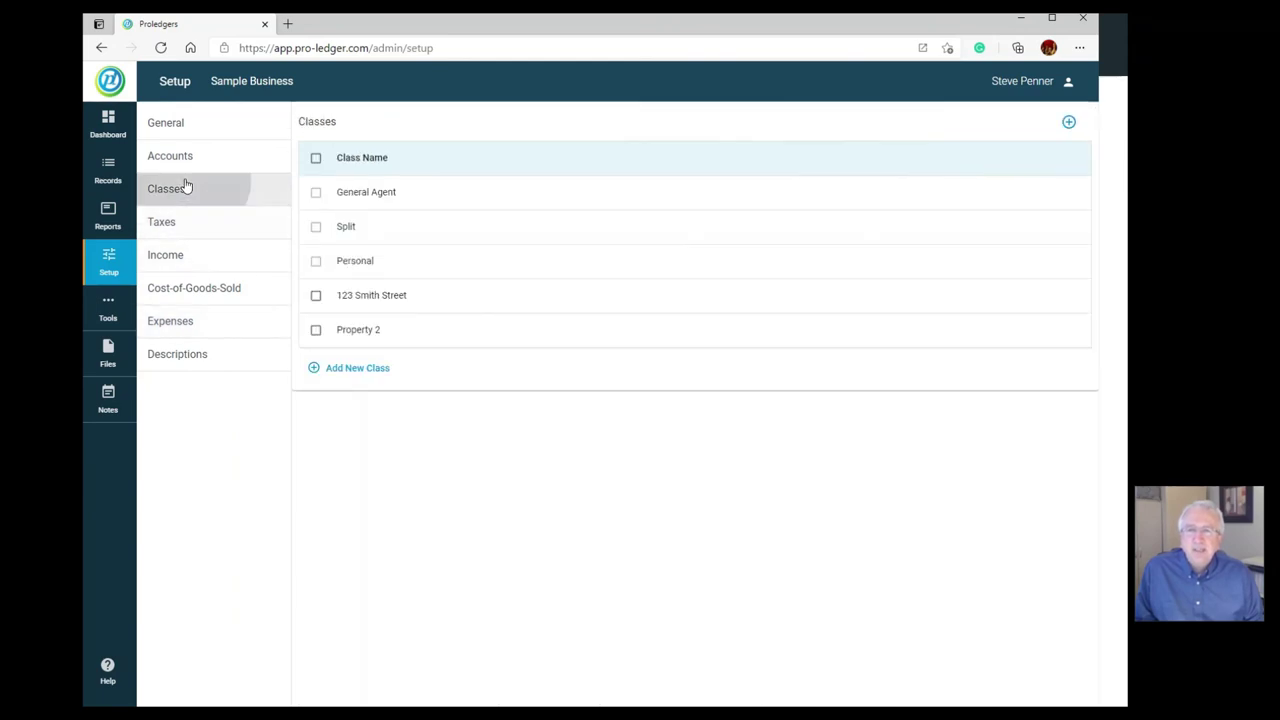
pyautogui.click(191, 160)
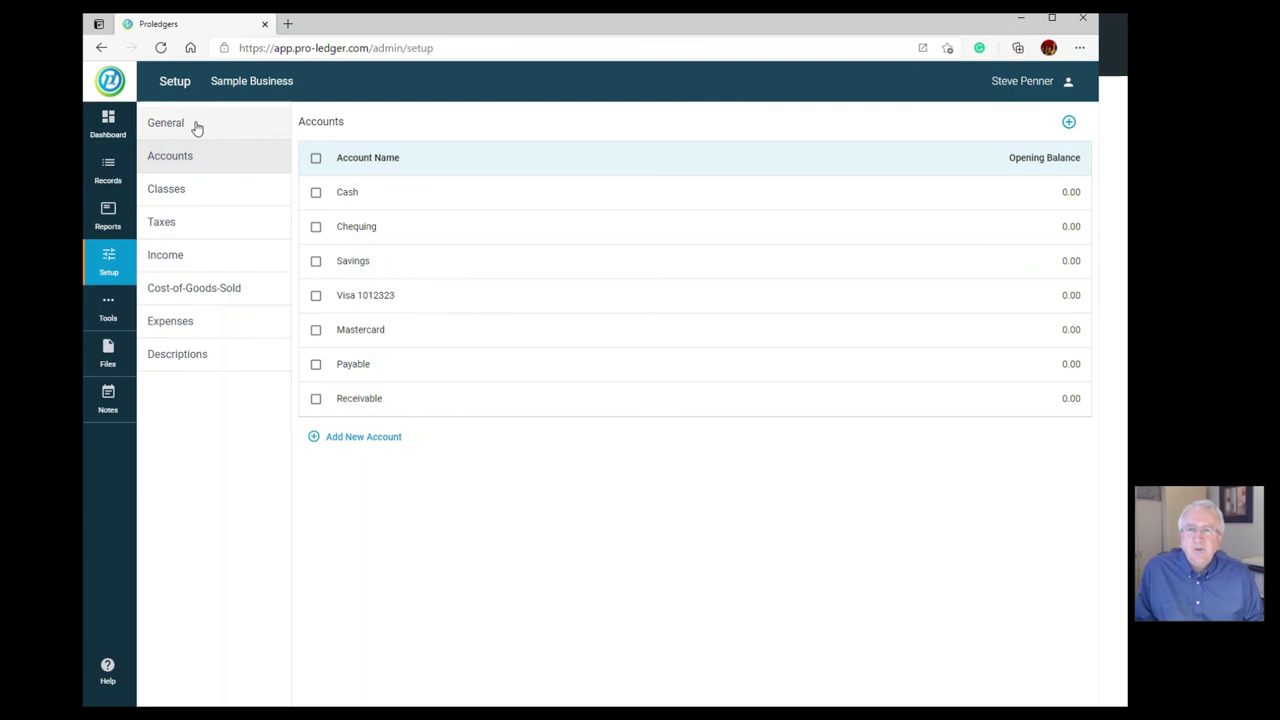
pyautogui.click(197, 126)
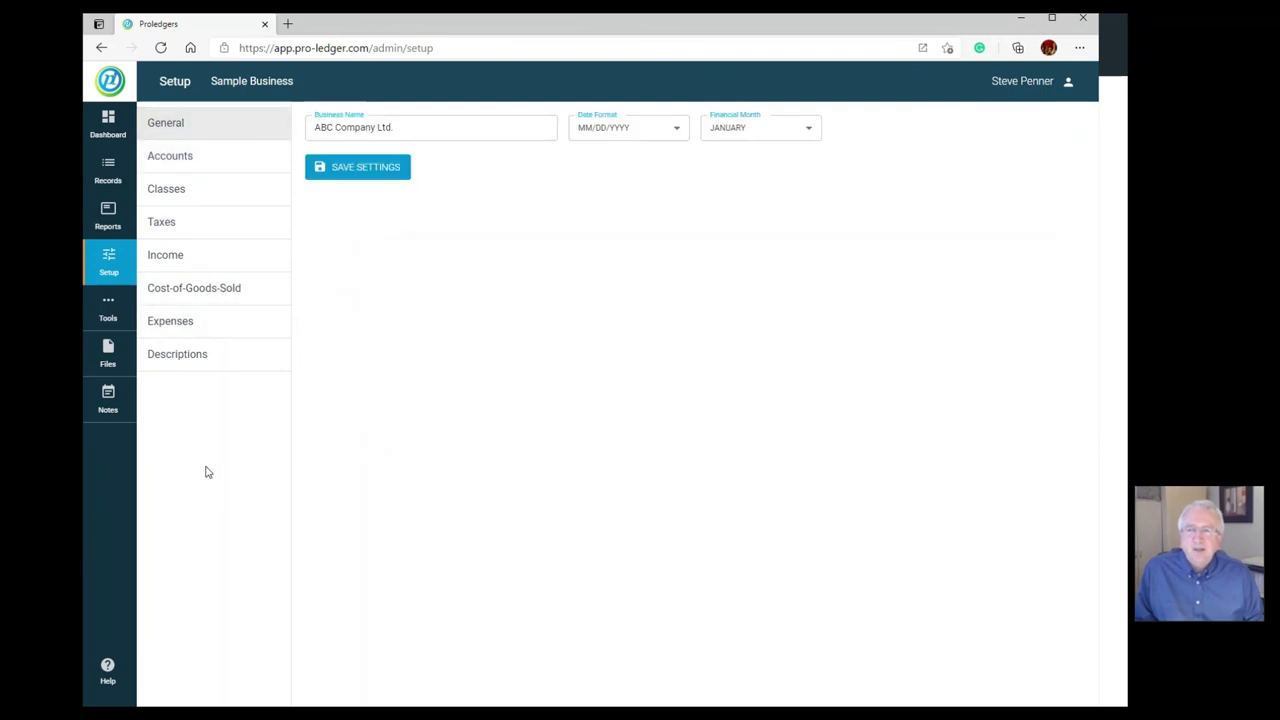